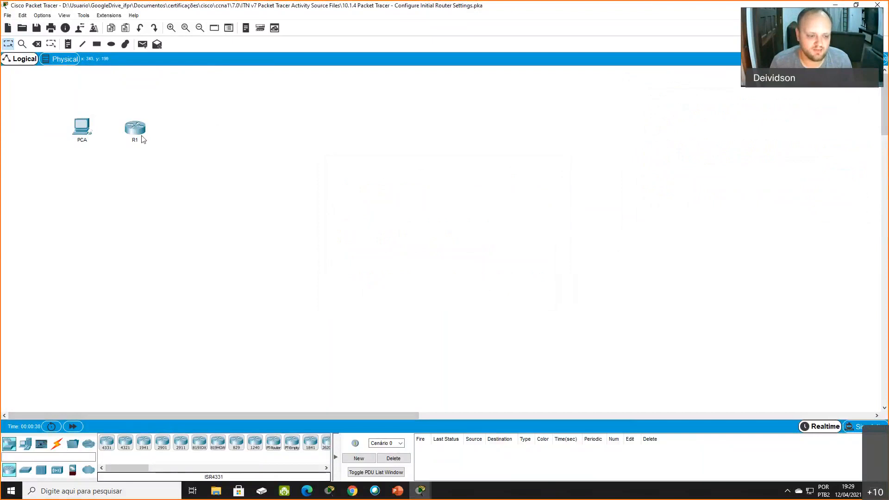
- Open router R1's physical device view and enlarge it to inspect the power switch and interface slots
{"action": "left_click", "coordinate": [135, 129]}
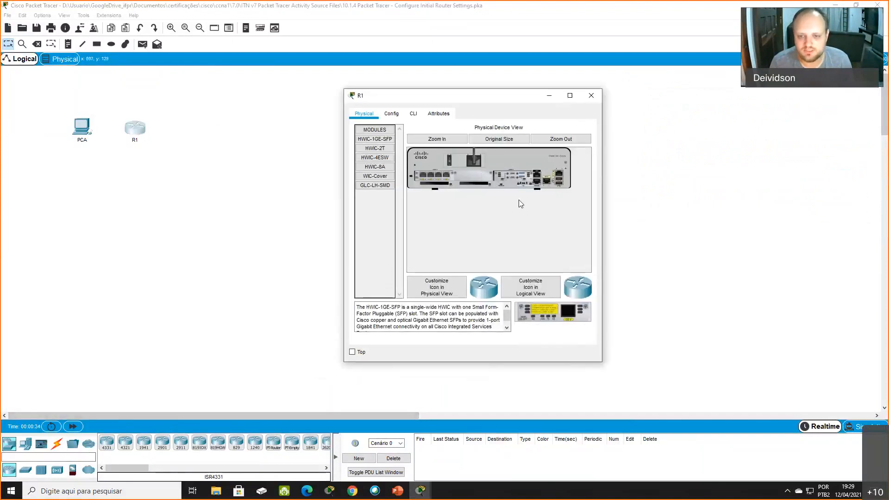
{"action": "left_click", "coordinate": [458, 137]}
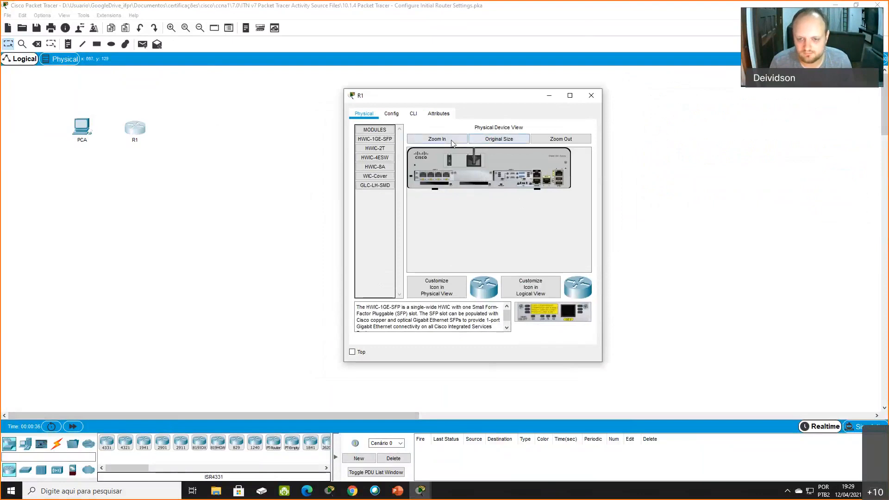
{"action": "mouse_move", "coordinate": [482, 272]}
{"action": "left_mouse_down"}
{"action": "mouse_move", "coordinate": [544, 268]}
{"action": "mouse_move", "coordinate": [473, 264]}
{"action": "left_mouse_up"}
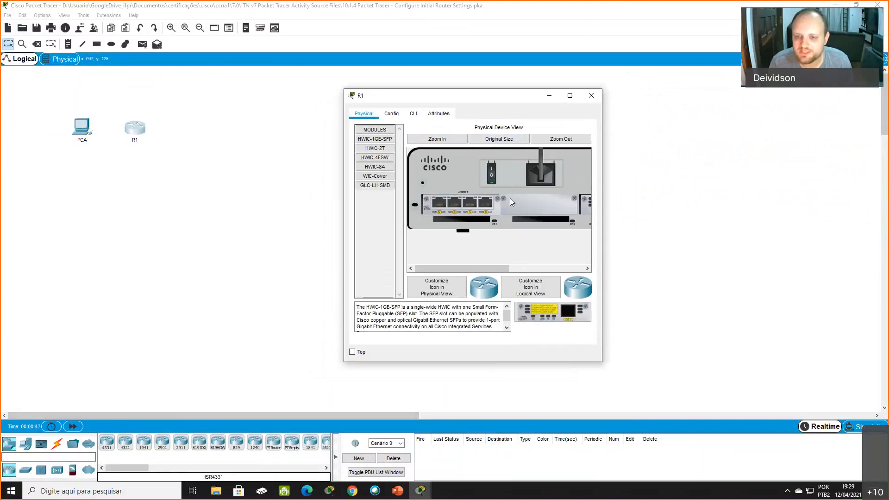
{"action": "left_click", "coordinate": [427, 201]}
{"action": "left_click", "coordinate": [465, 257]}
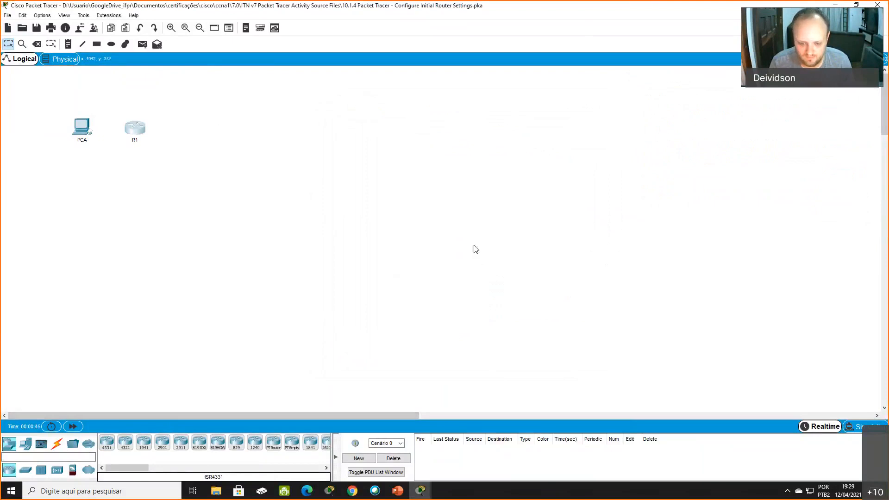
{"action": "left_click", "coordinate": [424, 485]}
{"action": "left_click", "coordinate": [539, 460]}
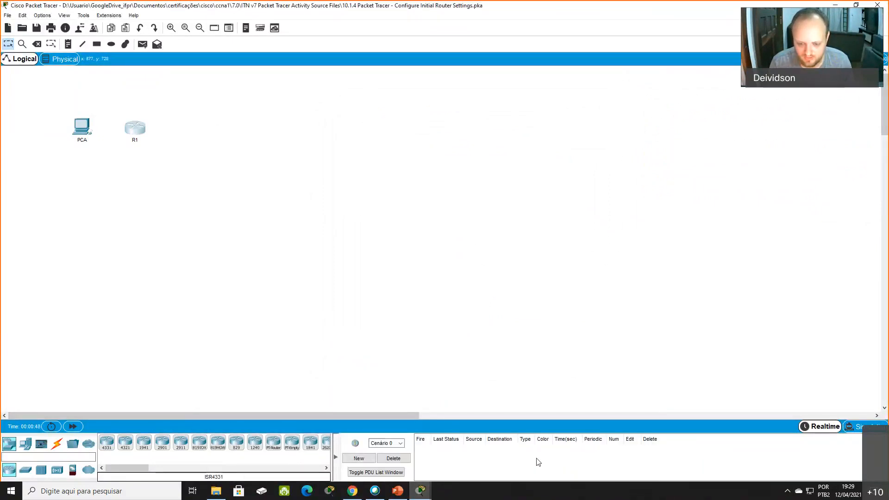
- Examine the interface modules and ports across R1's physical view, and try to open its CLI directly
{"action": "left_click", "coordinate": [133, 130]}
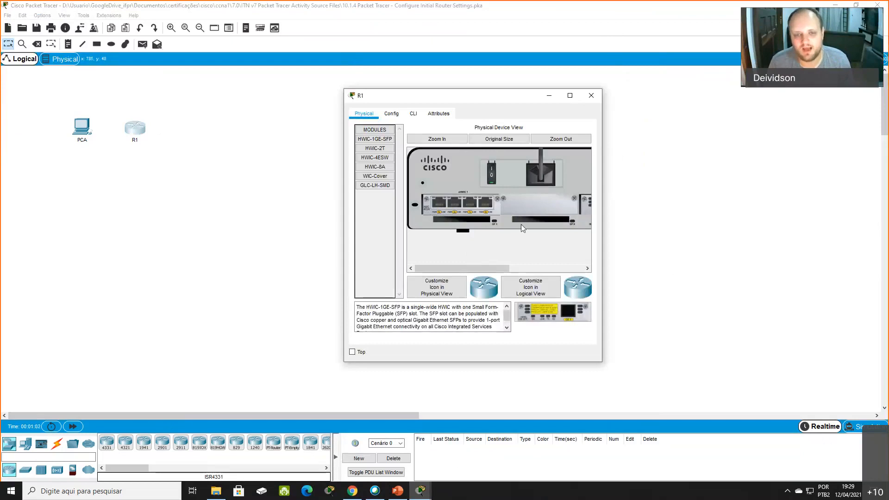
{"action": "left_click_drag", "start_coordinate": [507, 268], "coordinate": [489, 273]}
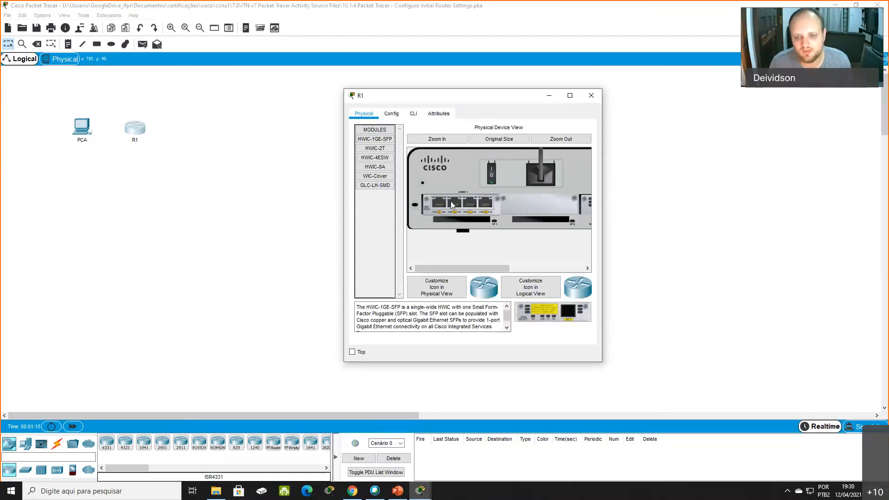
{"action": "scroll", "coordinate": [498, 251], "scroll_direction": "right", "scroll_amount": 10}
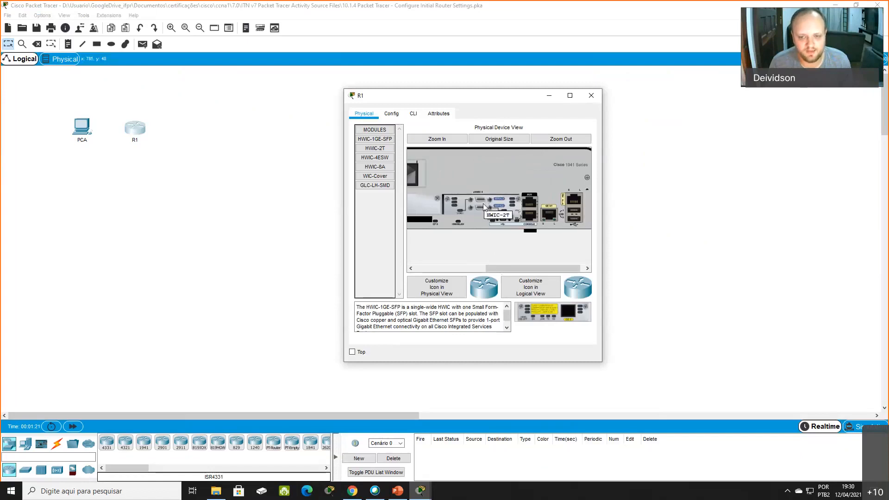
{"action": "left_click_drag", "start_coordinate": [526, 268], "coordinate": [410, 246]}
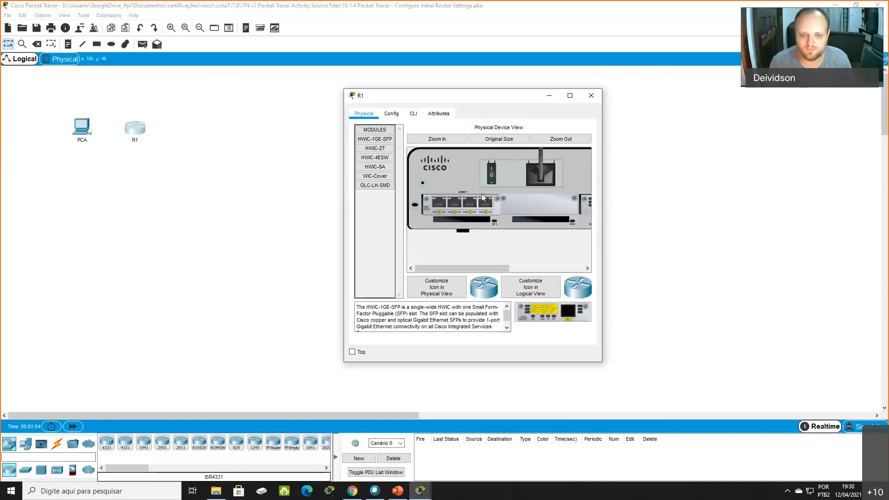
{"action": "left_click", "coordinate": [413, 114]}
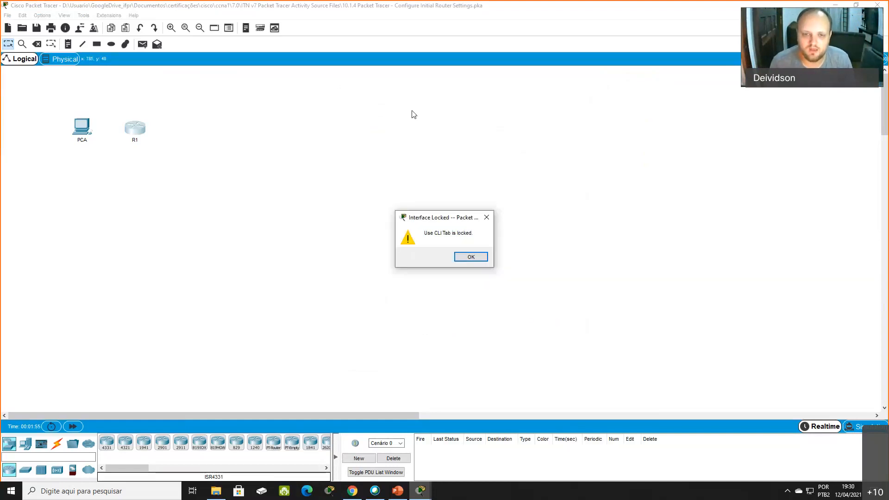
{"action": "left_click", "coordinate": [471, 257]}
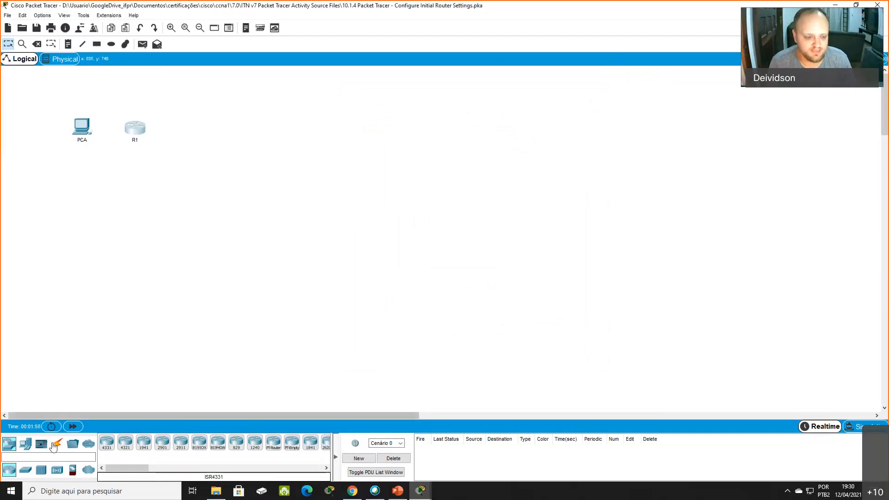
- Connect router R1 to PCA with a console cable
{"action": "left_click", "coordinate": [57, 444]}
{"action": "left_click", "coordinate": [106, 443]}
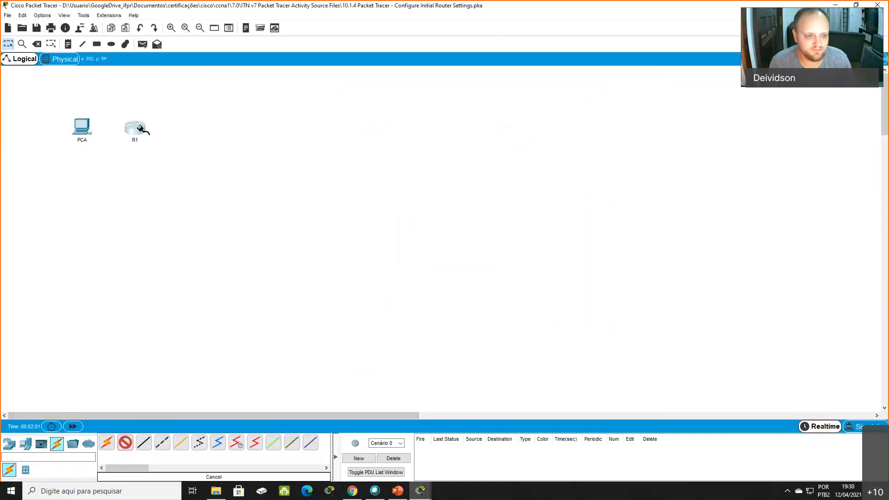
{"action": "left_click", "coordinate": [138, 125]}
{"action": "left_click", "coordinate": [182, 139]}
{"action": "left_click", "coordinate": [81, 124]}
{"action": "left_click", "coordinate": [118, 136]}
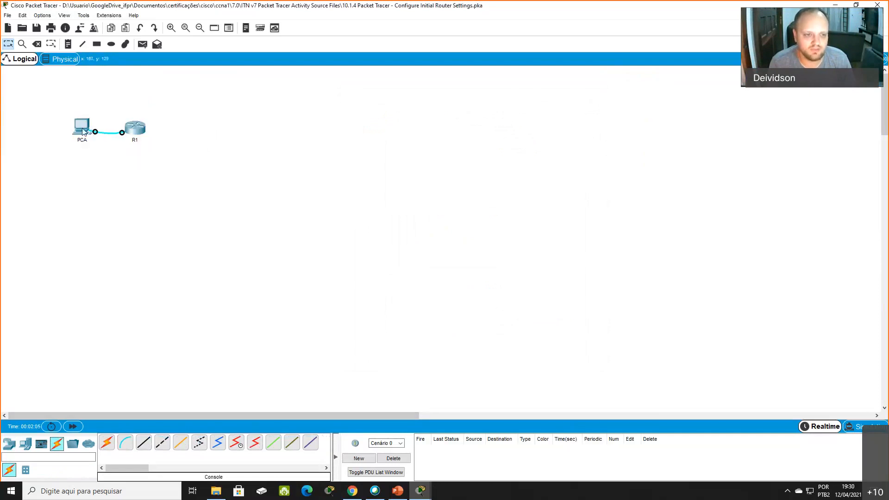
- Open the Terminal application on PCA with the default port settings and start the router's console session
{"action": "left_click", "coordinate": [82, 126]}
{"action": "left_click", "coordinate": [390, 123]}
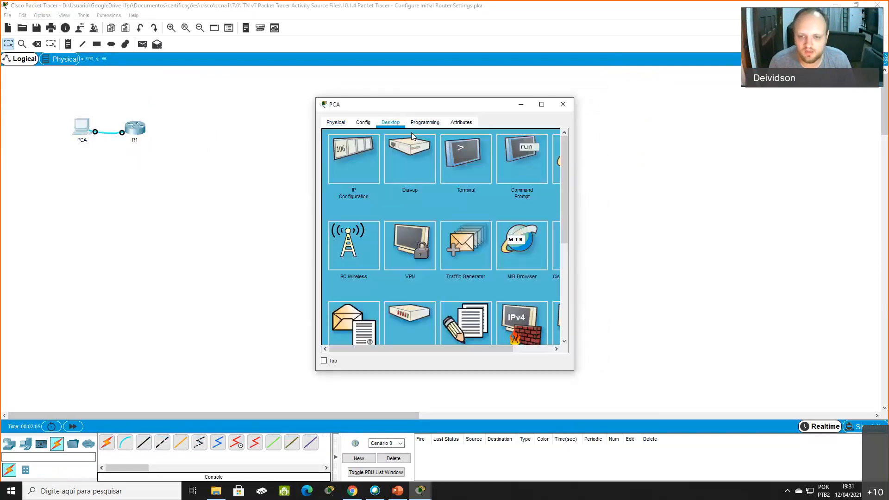
{"action": "left_click", "coordinate": [485, 160]}
{"action": "left_click", "coordinate": [540, 226]}
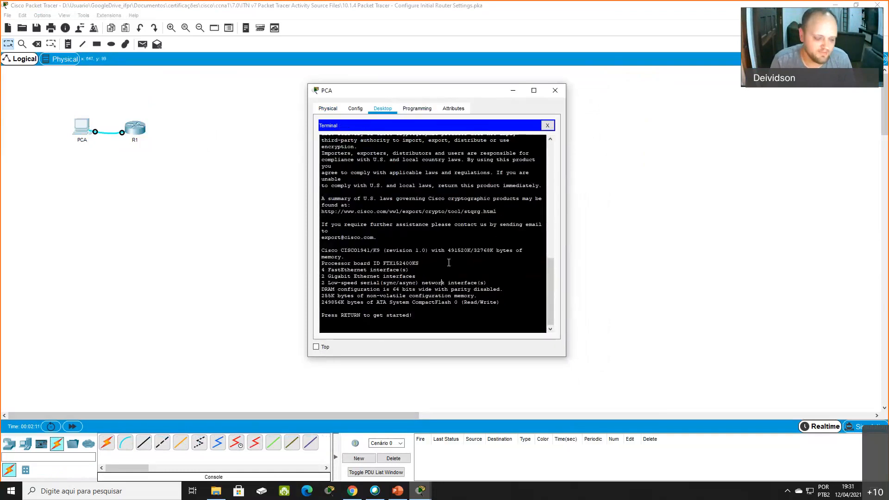
{"action": "key", "text": "Return"}
{"action": "key", "text": "Return"}
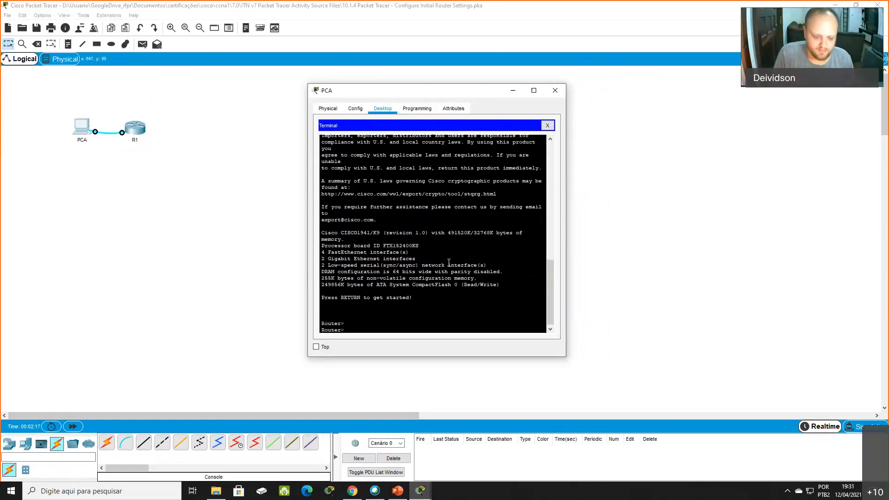
- Enter privileged EXEC mode with enable and write the command configure terminal at the prompt without running it
{"action": "type", "text": "enable"}
{"action": "key", "text": "Return"}
{"action": "type", "text": "configur"}
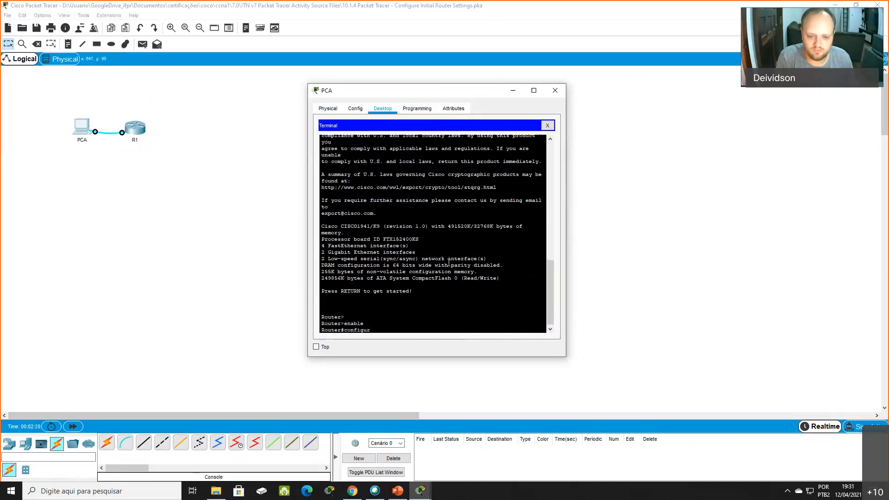
{"action": "type", "text": "e termina"}
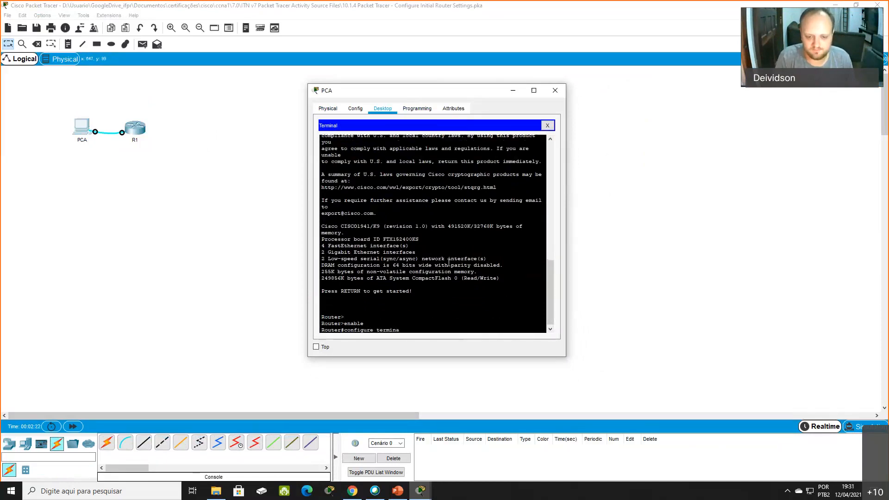
{"action": "type", "text": "l"}
{"action": "key", "text": "Return"}
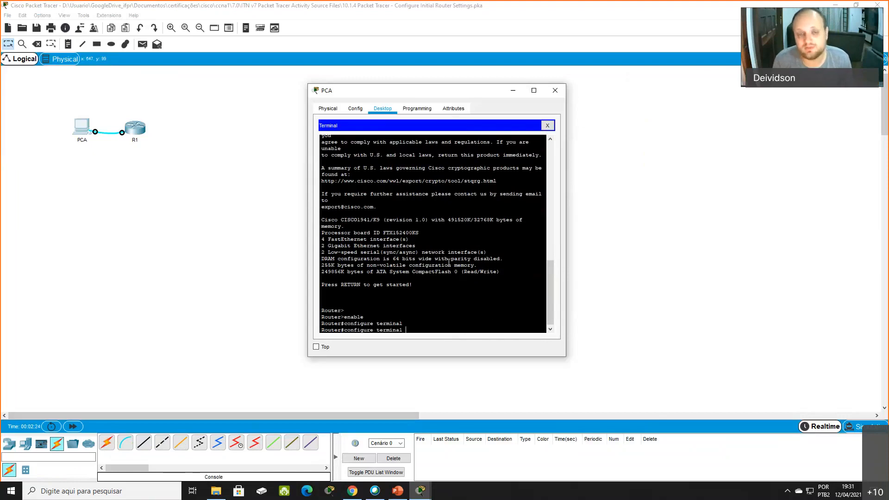
- Try automatic command completion on the partial entries "configure termin", "config" and "configure ter"
{"action": "key", "text": "BackSpace"}
{"action": "key", "text": "Tab"}
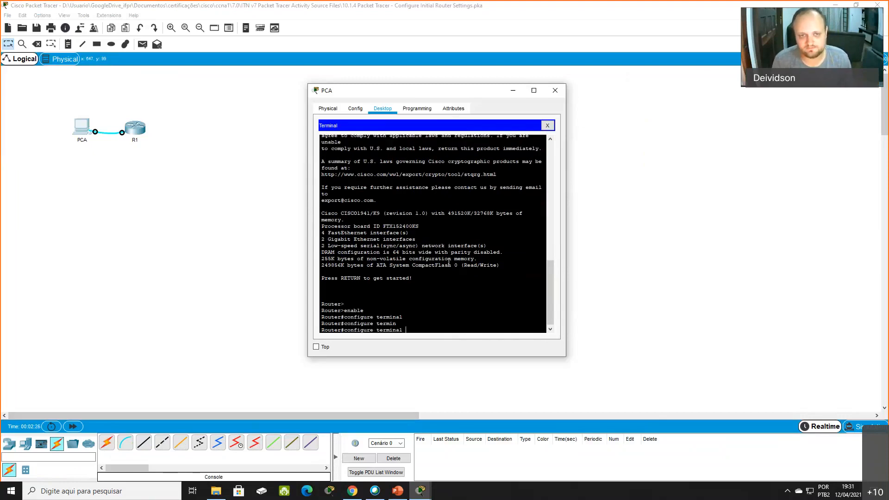
{"action": "key", "text": "BackSpace"}
{"action": "key", "text": "BackSpace"}
{"action": "key", "text": "BackSpace"}
{"action": "key", "text": "BackSpace"}
{"action": "key", "text": "BackSpace"}
{"action": "key", "text": "BackSpace"}
{"action": "key", "text": "BackSpace"}
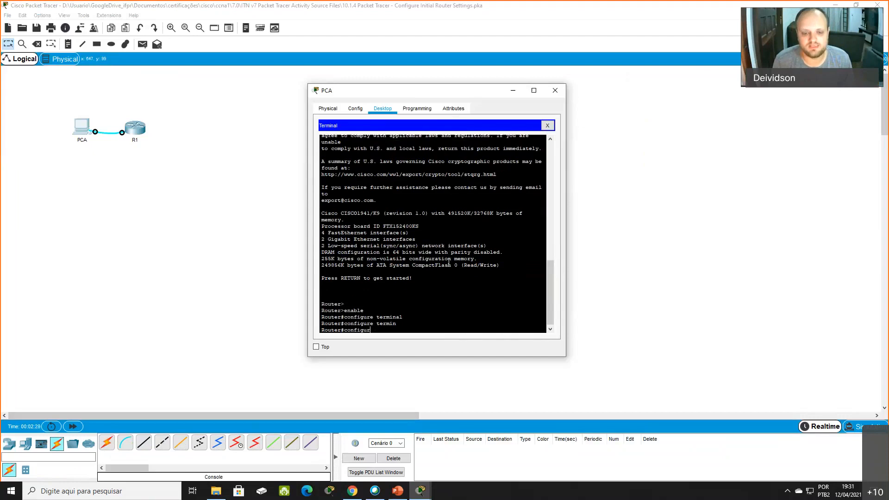
{"action": "key", "text": "BackSpace"}
{"action": "key", "text": "BackSpace"}
{"action": "key", "text": "Tab"}
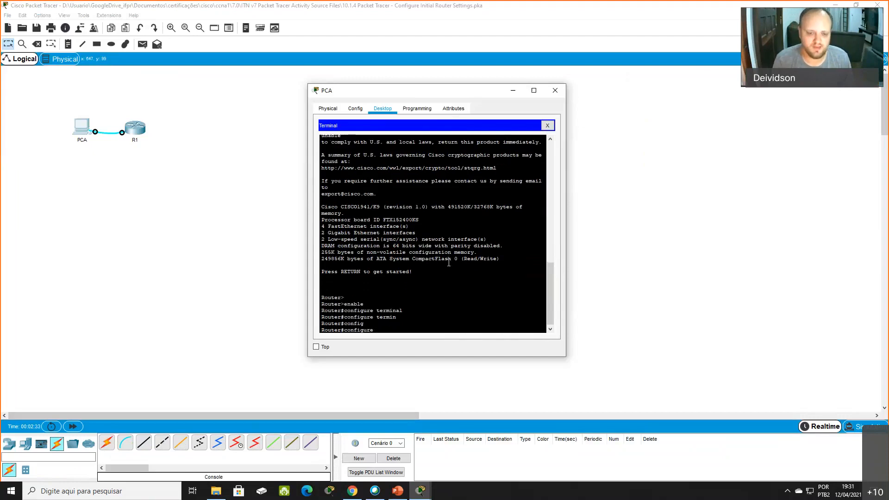
{"action": "type", "text": "te"}
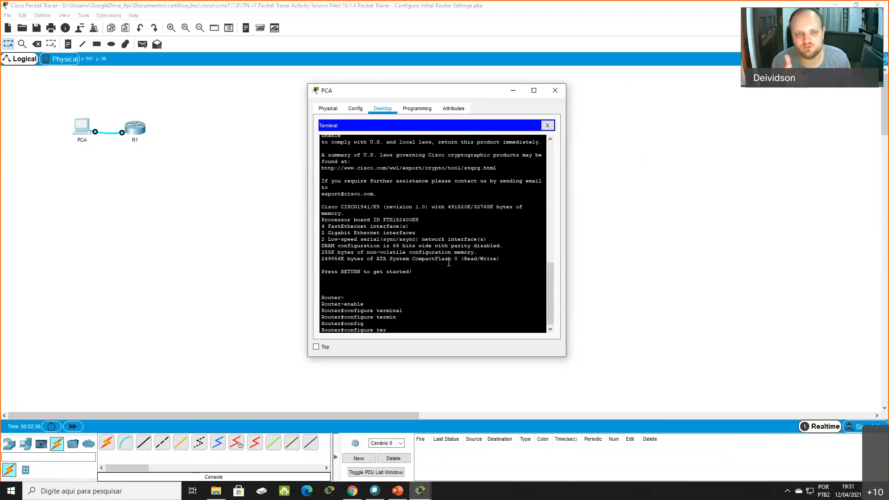
{"action": "type", "text": "r"}
{"action": "key", "text": "Tab"}
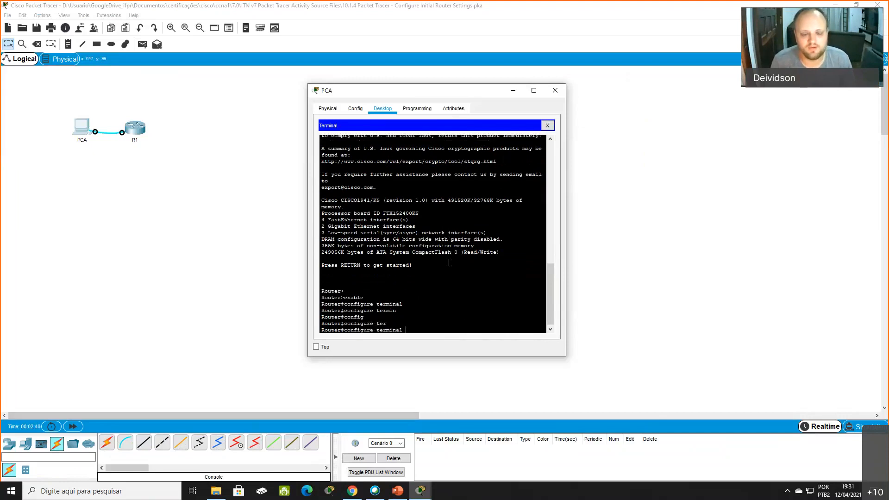
- Shorten the pending command to "conf t" and run it to enter global configuration mode
{"action": "key", "text": "BackSpace"}
{"action": "key", "text": "BackSpace"}
{"action": "key", "text": "BackSpace"}
{"action": "key", "text": "BackSpace"}
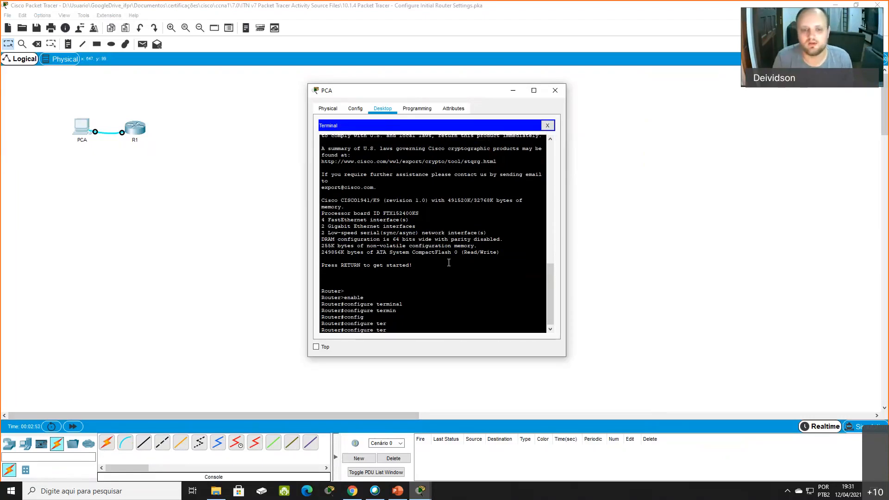
{"action": "key", "text": "BackSpace"}
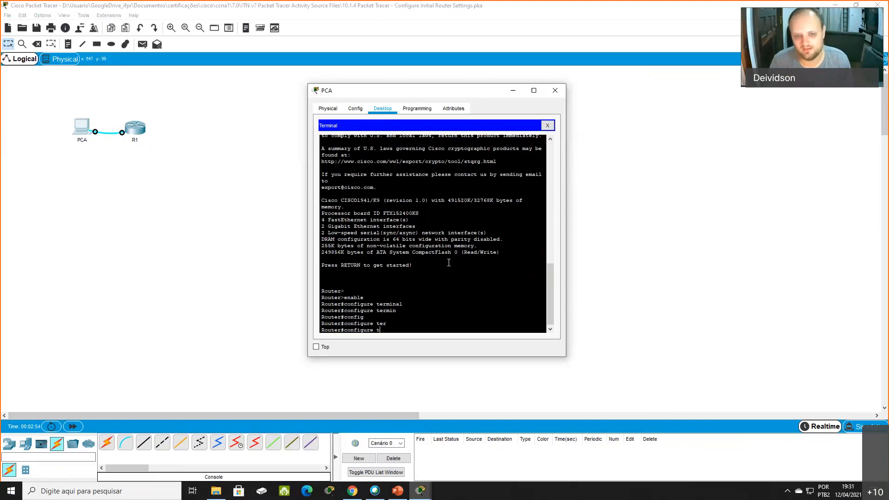
{"action": "key", "text": "Left"}
{"action": "key", "text": "BackSpace"}
{"action": "key", "text": "BackSpace"}
{"action": "key", "text": "BackSpace"}
{"action": "key", "text": "BackSpace"}
{"action": "key", "text": "BackSpace"}
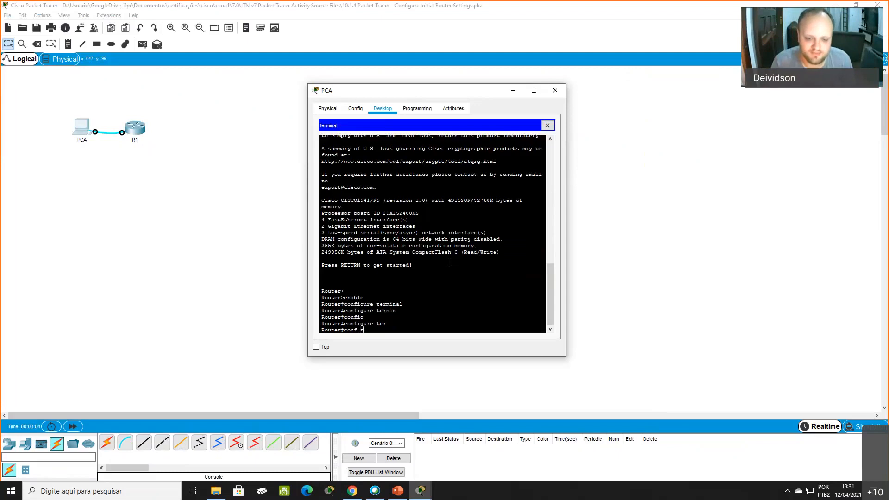
{"action": "key", "text": "Return"}
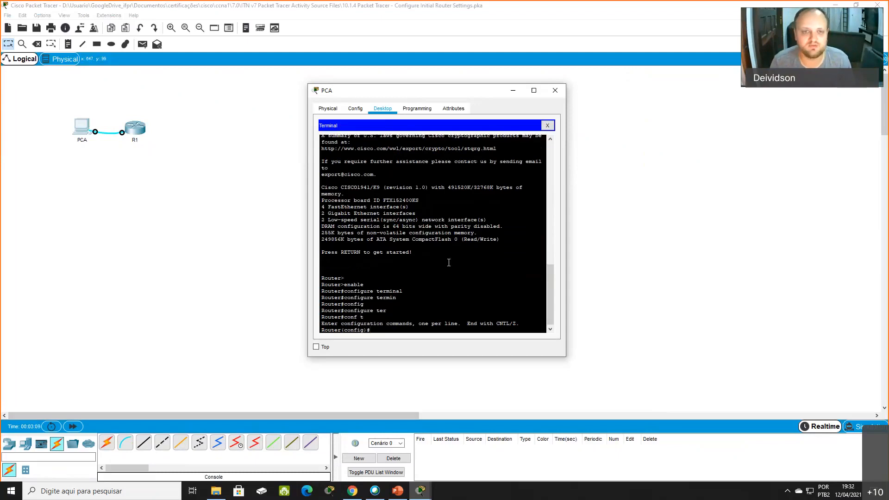
- Set the router's hostname to R1 with the command hostname R1
{"action": "type", "text": "hostname"}
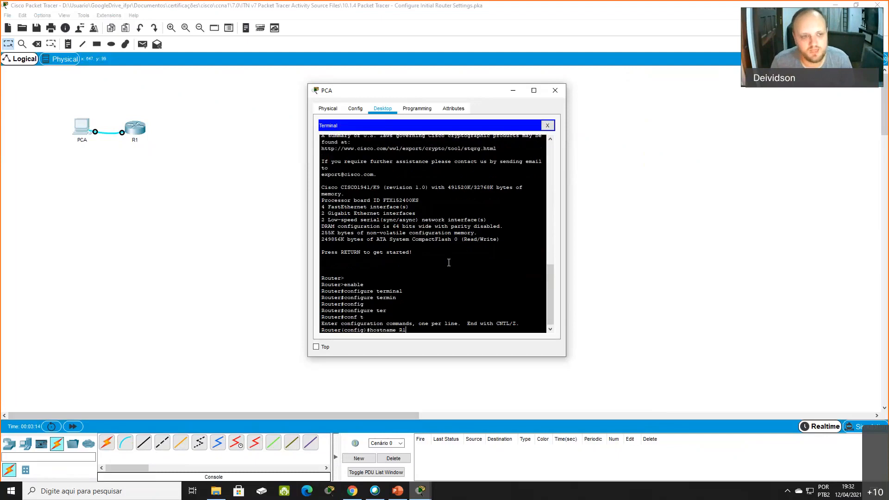
{"action": "type", "text": " R1"}
{"action": "key", "text": "Return"}
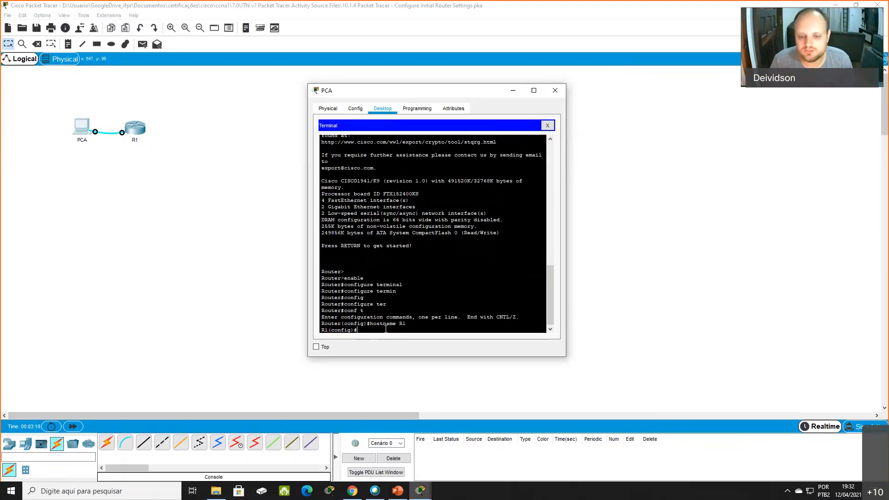
- Examine the executed hostname command and the name and mode parts of the configuration prompt
{"action": "left_click_drag", "start_coordinate": [370, 323], "coordinate": [406, 324]}
{"action": "left_click", "coordinate": [407, 324]}
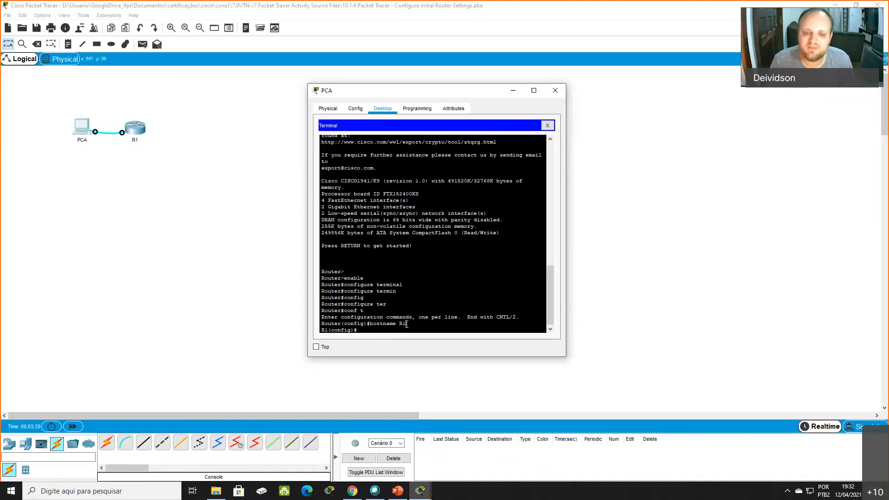
{"action": "double_click", "coordinate": [427, 325]}
{"action": "left_click", "coordinate": [357, 331]}
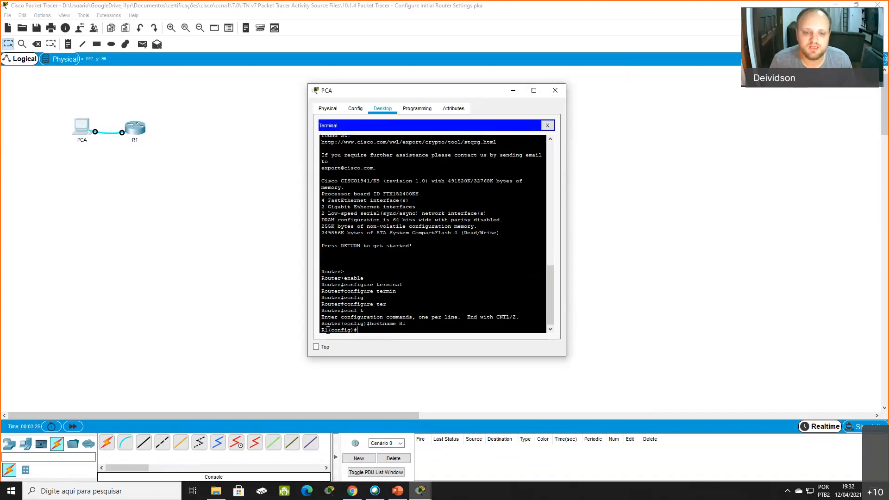
{"action": "double_click", "coordinate": [329, 330]}
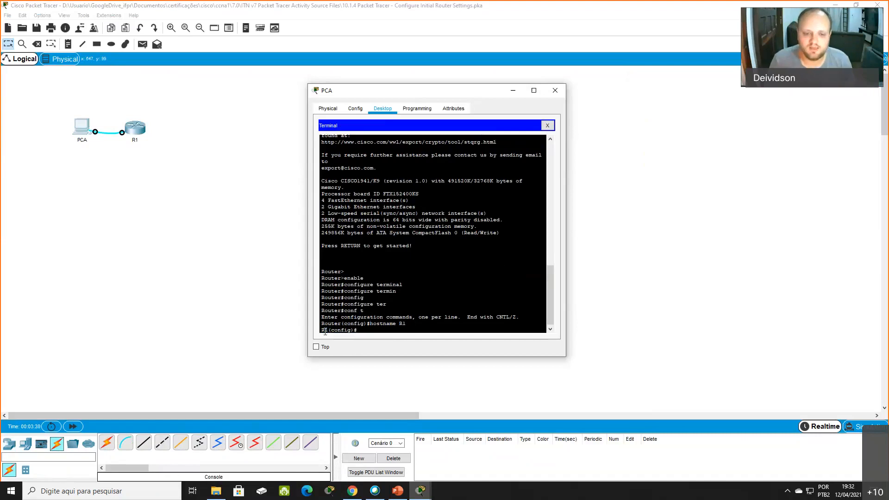
{"action": "left_click_drag", "start_coordinate": [328, 330], "coordinate": [354, 332]}
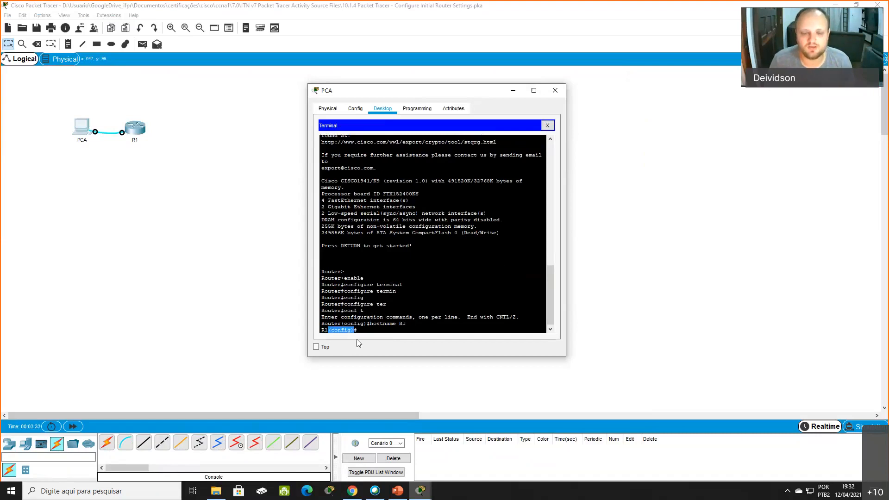
{"action": "left_click", "coordinate": [357, 331]}
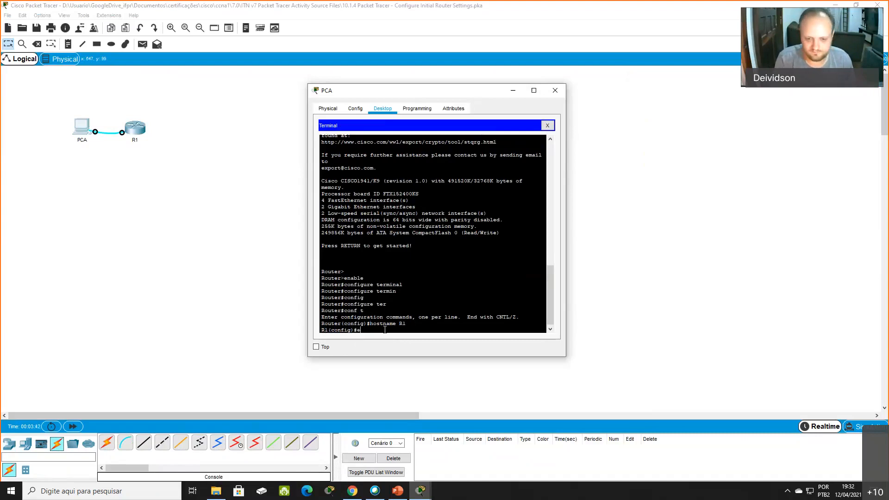
- Set a privileged EXEC password on R1 with the enable password command
{"action": "key", "text": "Tab"}
{"action": "type", "text": "secret"}
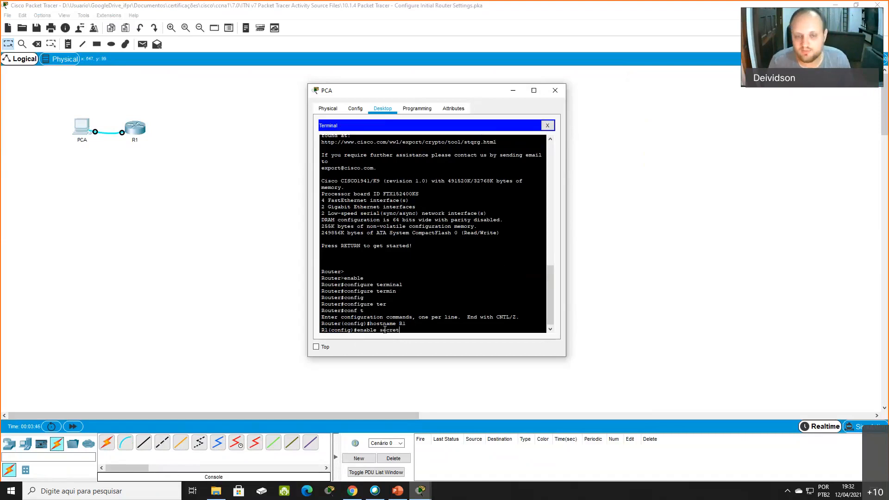
{"action": "key", "text": "BackSpace"}
{"action": "key", "text": "BackSpace"}
{"action": "key", "text": "BackSpace"}
{"action": "key", "text": "BackSpace"}
{"action": "key", "text": "BackSpace"}
{"action": "key", "text": "BackSpace"}
{"action": "type", "text": "password"}
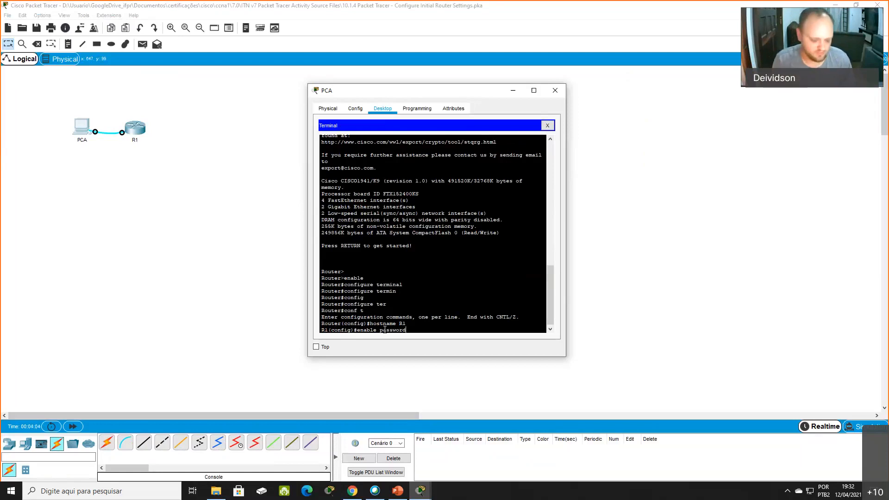
{"action": "type", "text": "cis"}
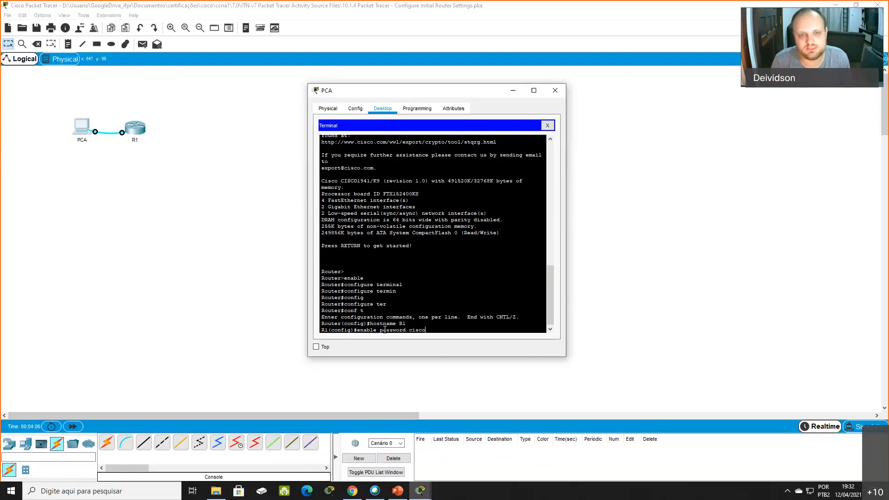
{"action": "type", "text": "co"}
{"action": "key", "text": "Return"}
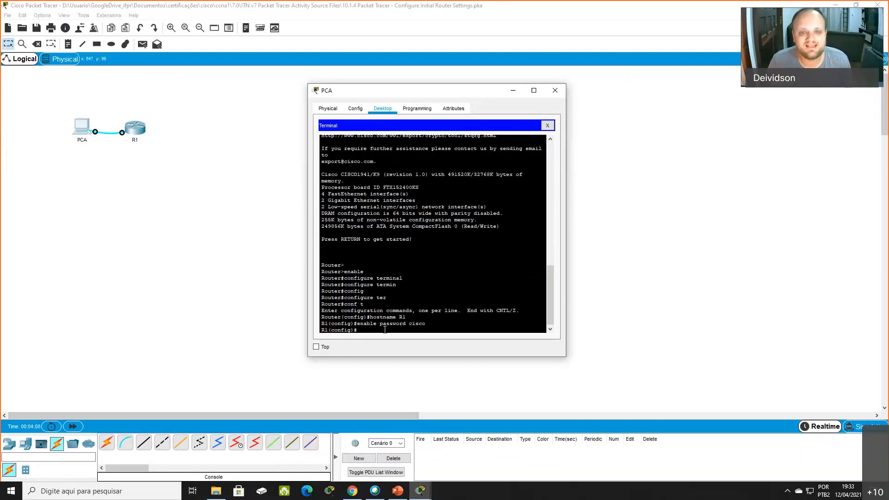
- Try twice to set the enable secret to the same password as the enable password
{"action": "type", "text": "ena"}
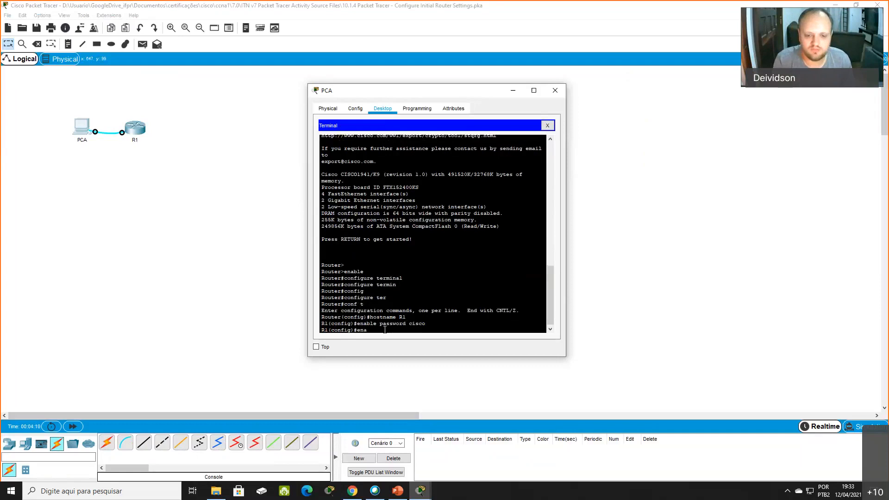
{"action": "type", "text": "ble secret"}
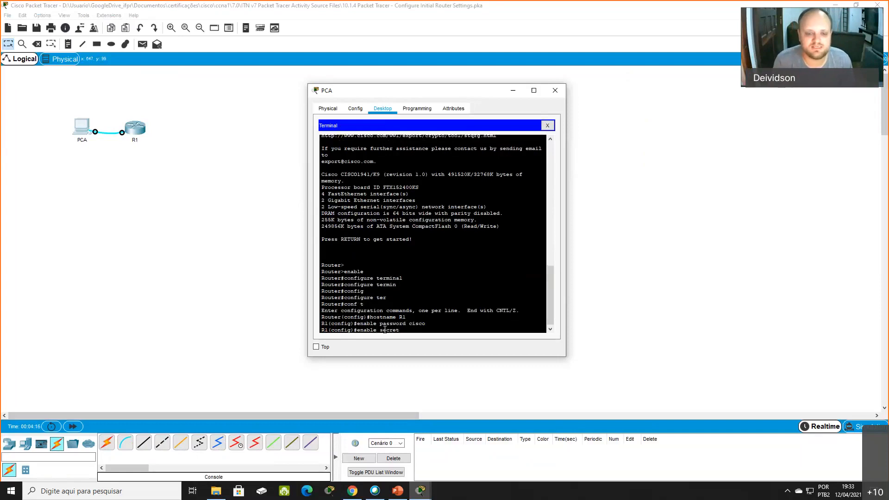
{"action": "type", "text": " cisco"}
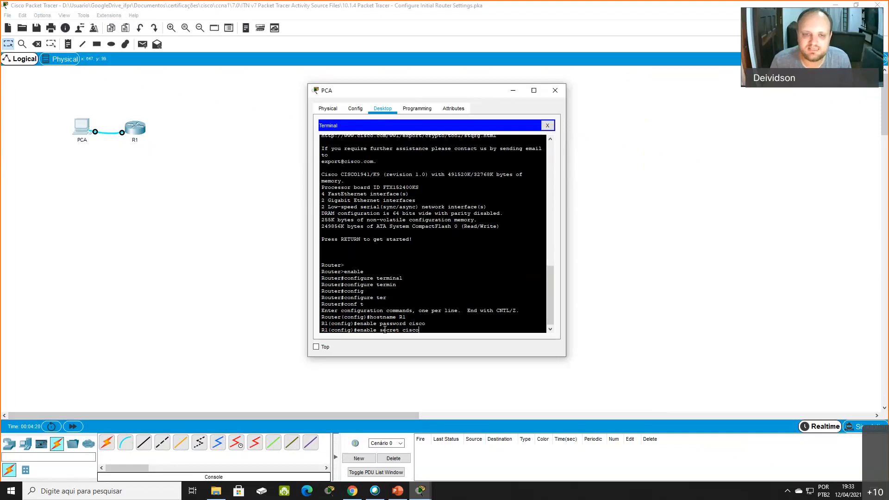
{"action": "key", "text": "Return"}
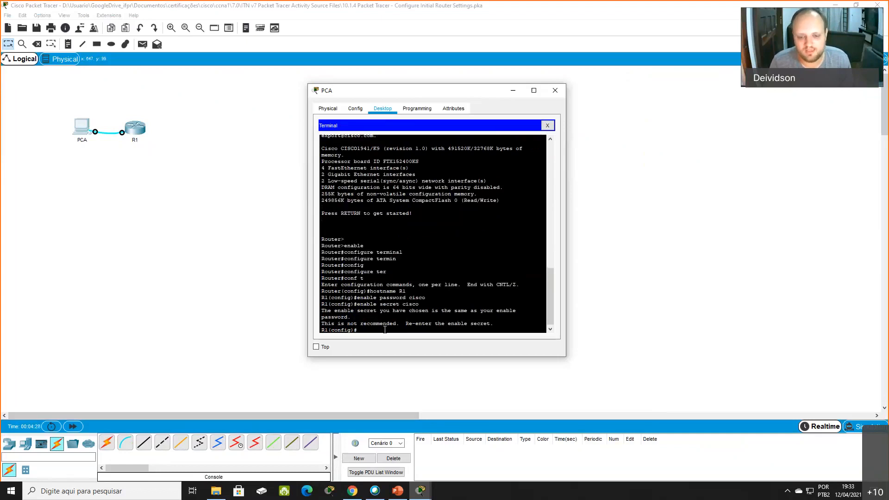
{"action": "key", "text": "Up"}
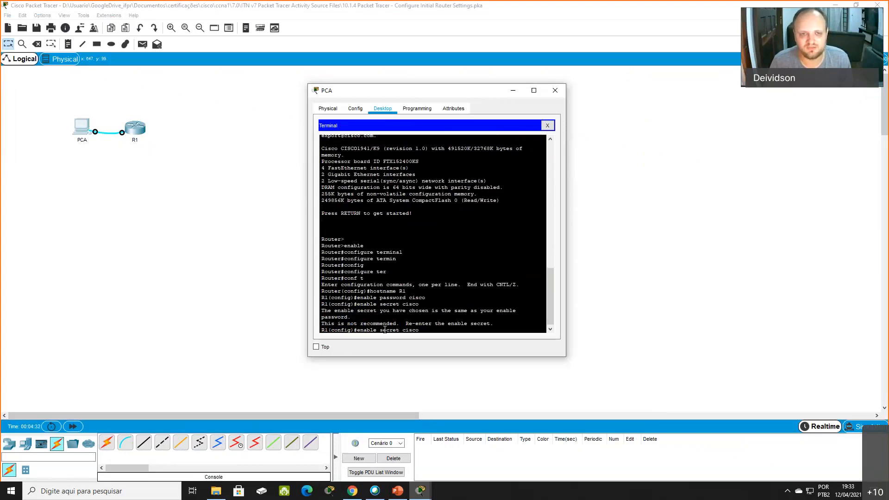
{"action": "key", "text": "Return"}
- Set the enable secret to a password different from the enable password, and compare the first and last enable secret commands
{"action": "key", "text": "Up"}
{"action": "key", "text": "BackSpace"}
{"action": "key", "text": "BackSpace"}
{"action": "key", "text": "BackSpace"}
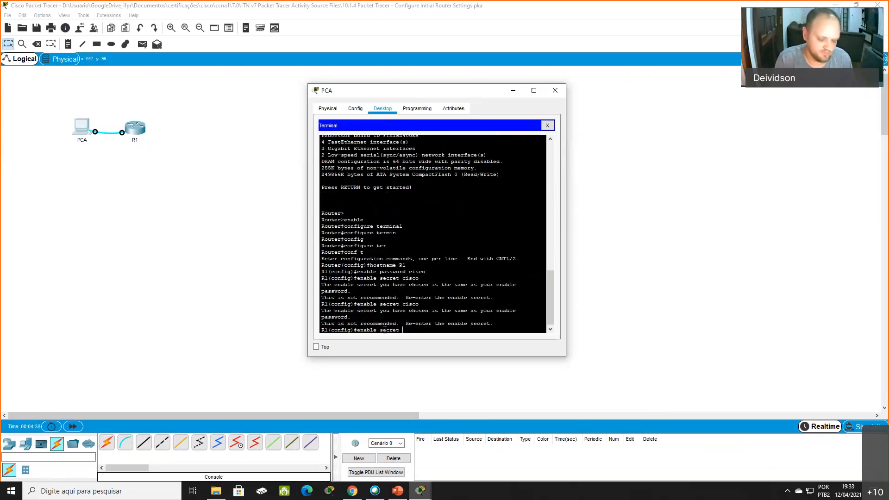
{"action": "type", "text": "lass"}
{"action": "key", "text": "Return"}
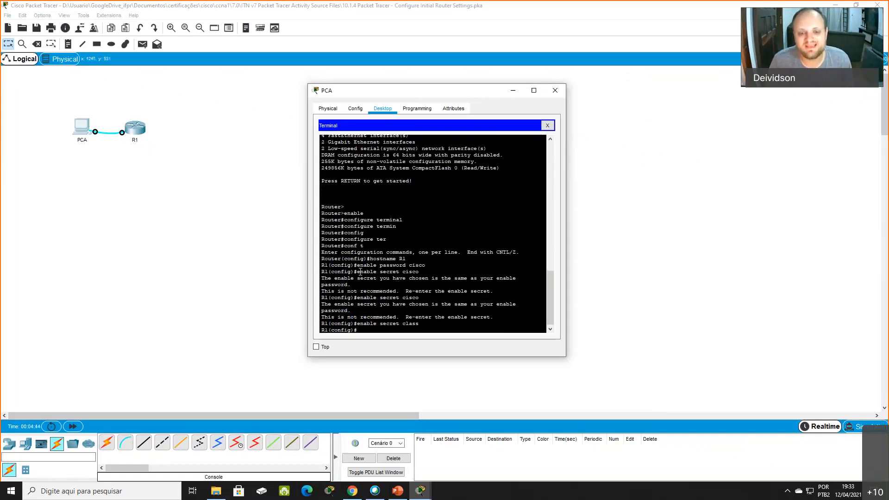
{"action": "left_click_drag", "start_coordinate": [357, 271], "coordinate": [427, 274]}
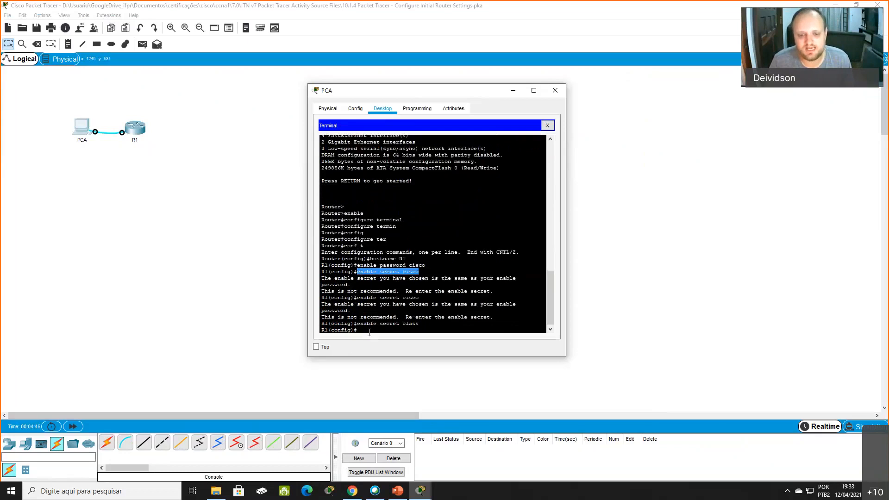
{"action": "left_click_drag", "start_coordinate": [357, 323], "coordinate": [419, 324]}
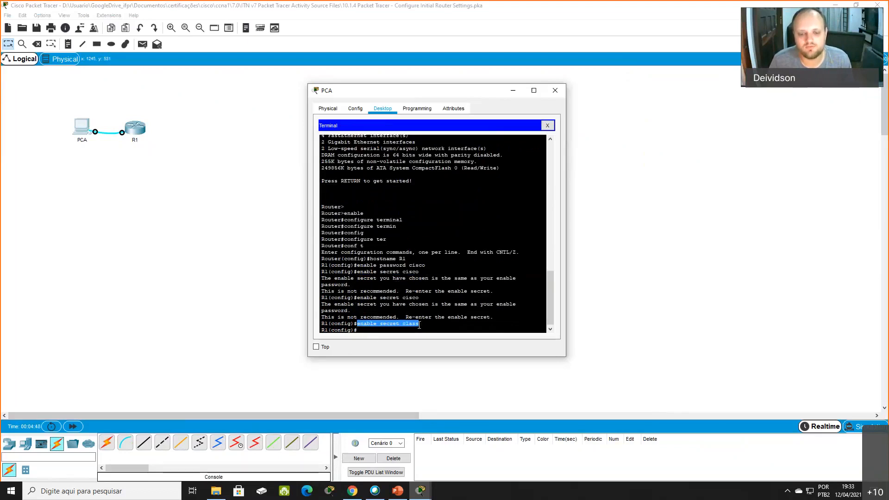
- Enter line console 0, set the console password and require it with the login command
{"action": "left_click", "coordinate": [381, 330]}
{"action": "type", "text": "line console"}
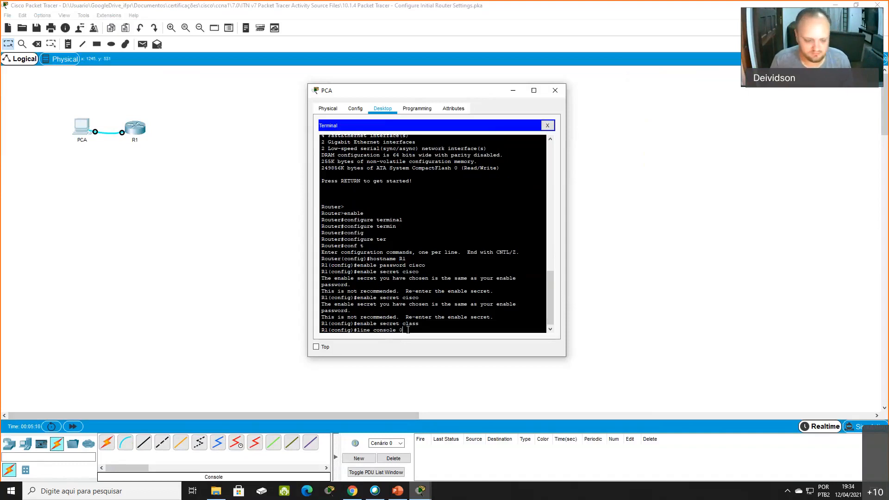
{"action": "type", "text": " 0"}
{"action": "key", "text": "Return"}
{"action": "type", "text": "password"}
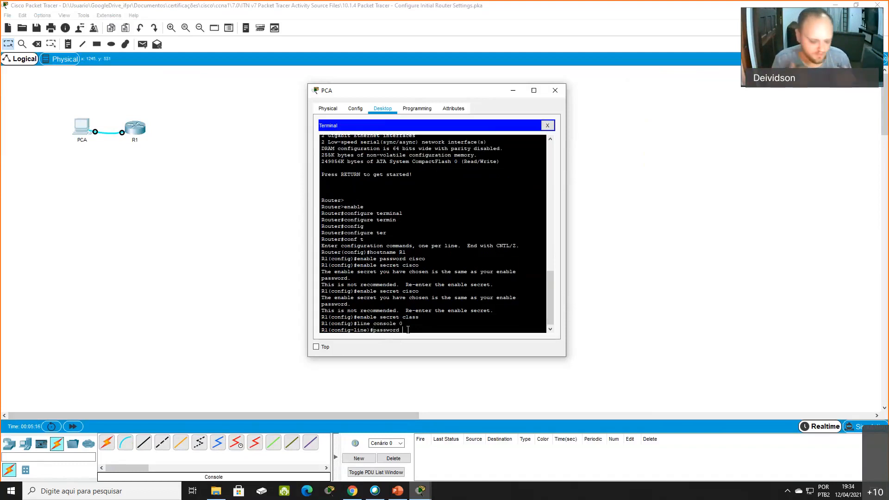
{"action": "type", "text": " cisco"}
{"action": "key", "text": "Return"}
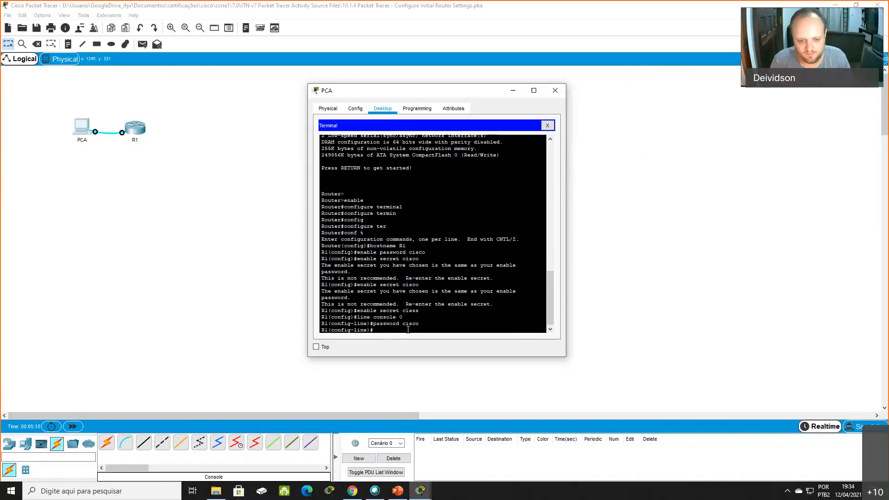
{"action": "type", "text": "login"}
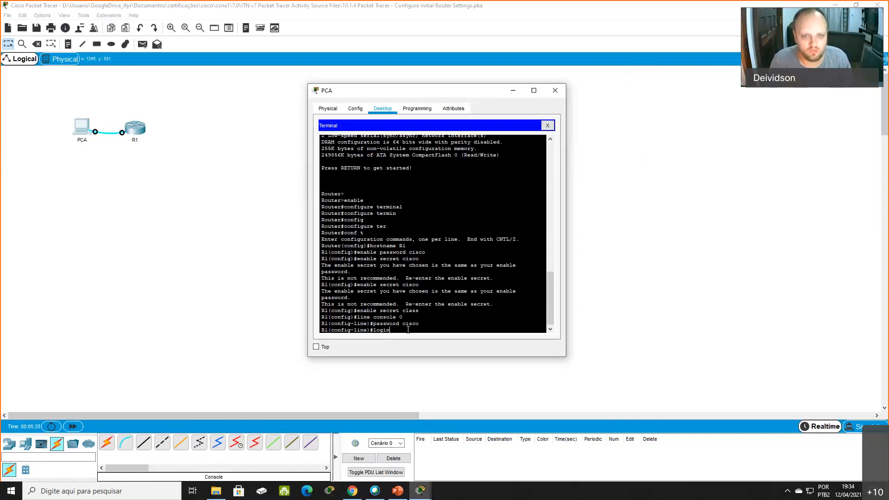
{"action": "key", "text": "Return"}
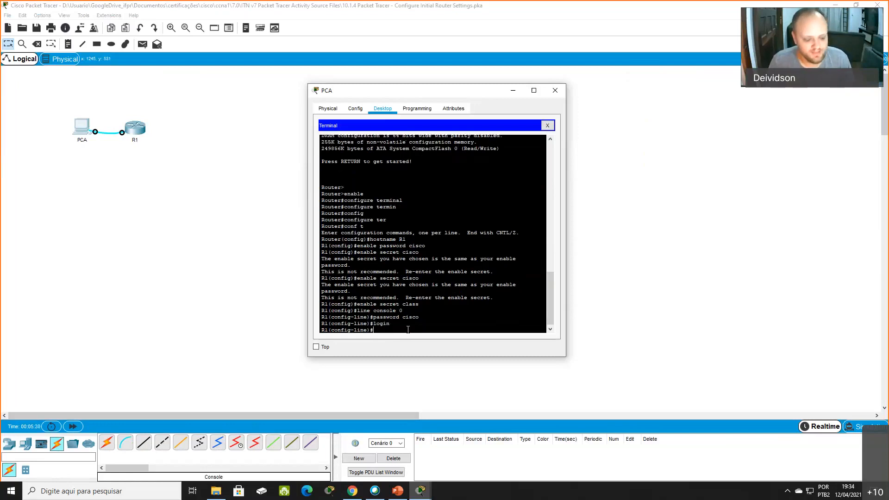
- Enter line vty 0 4, set the remote-access password and require it with the login command
{"action": "type", "text": "lin"}
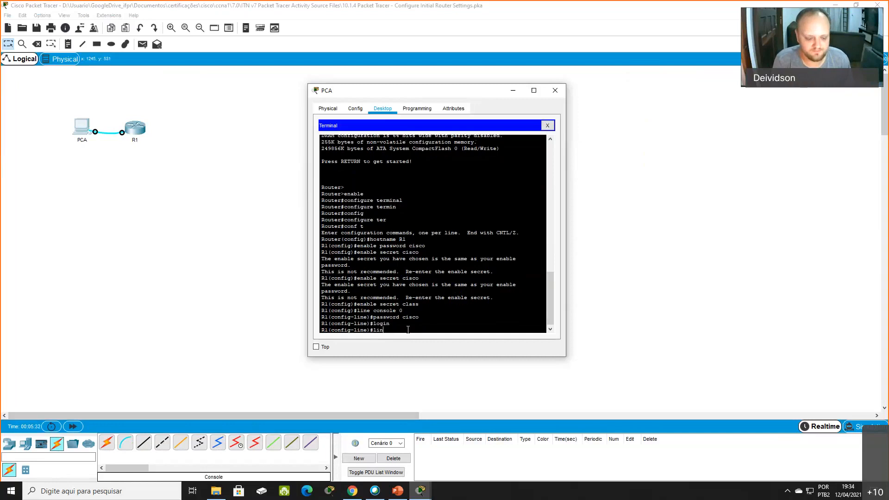
{"action": "type", "text": "e vty"}
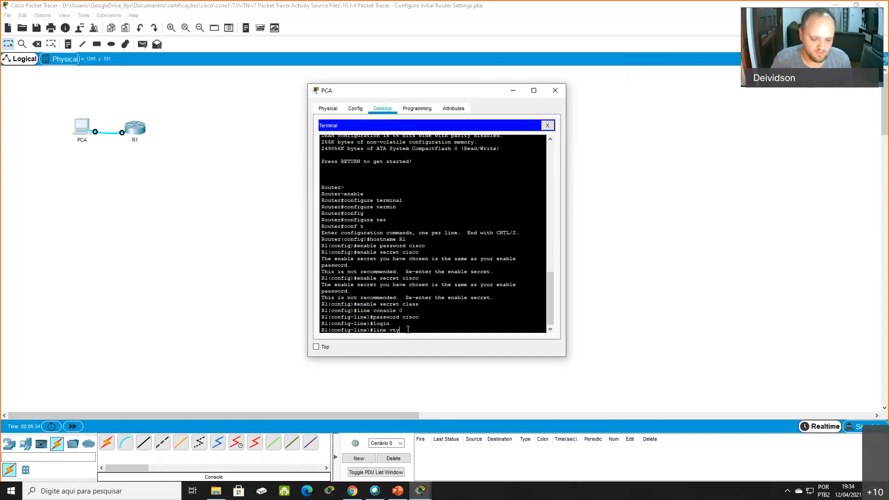
{"action": "type", "text": " 0 4"}
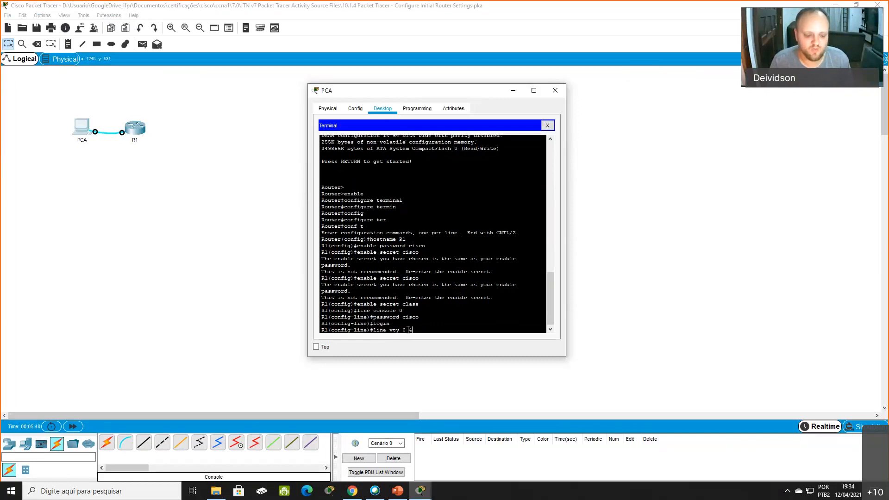
{"action": "key", "text": "Return"}
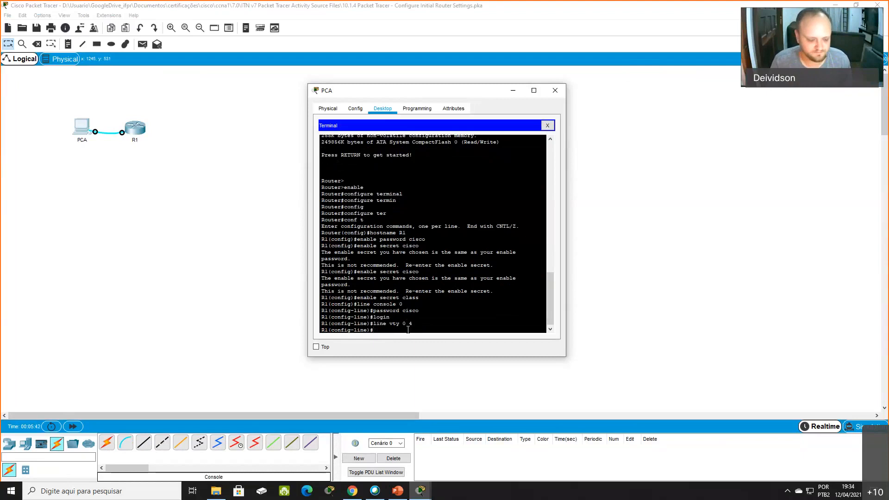
{"action": "type", "text": "passw"}
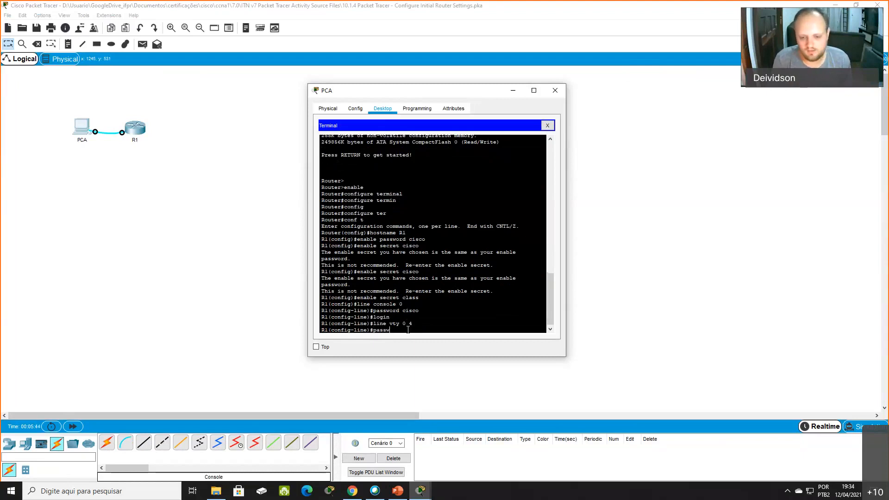
{"action": "type", "text": "ord cisco"}
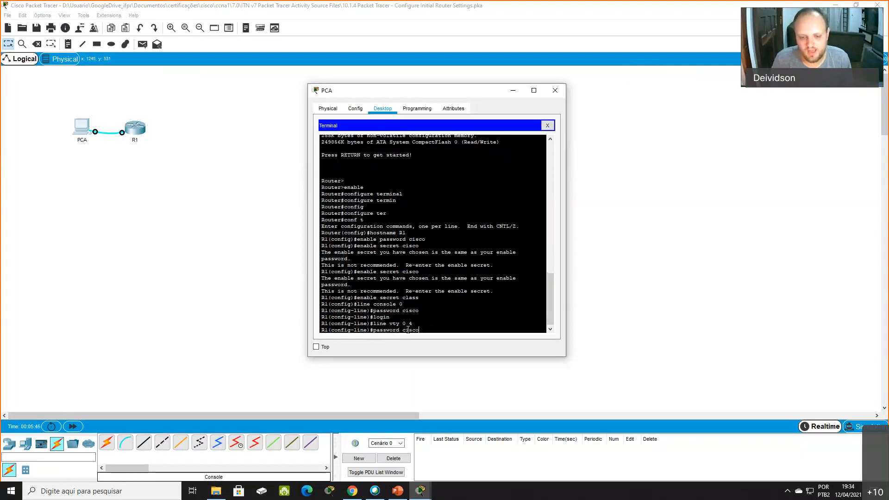
{"action": "left_click_drag", "start_coordinate": [419, 313], "coordinate": [314, 305]}
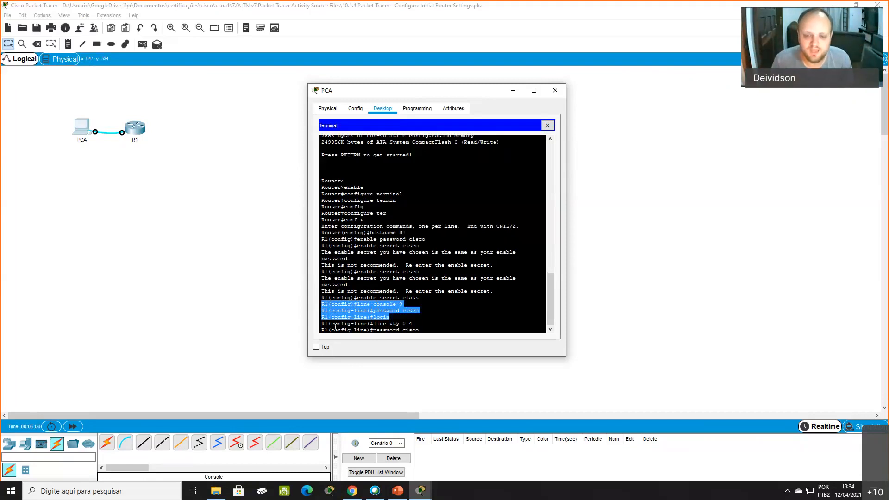
{"action": "left_click", "coordinate": [402, 331]}
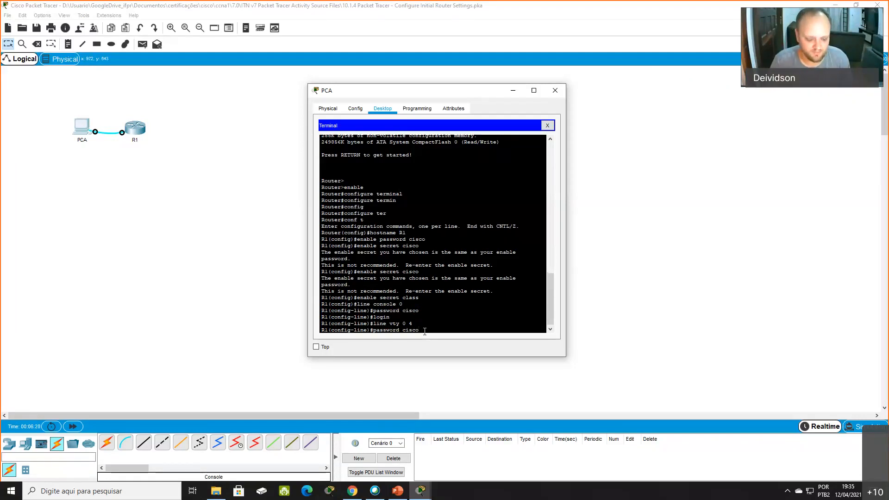
{"action": "key", "text": "Return"}
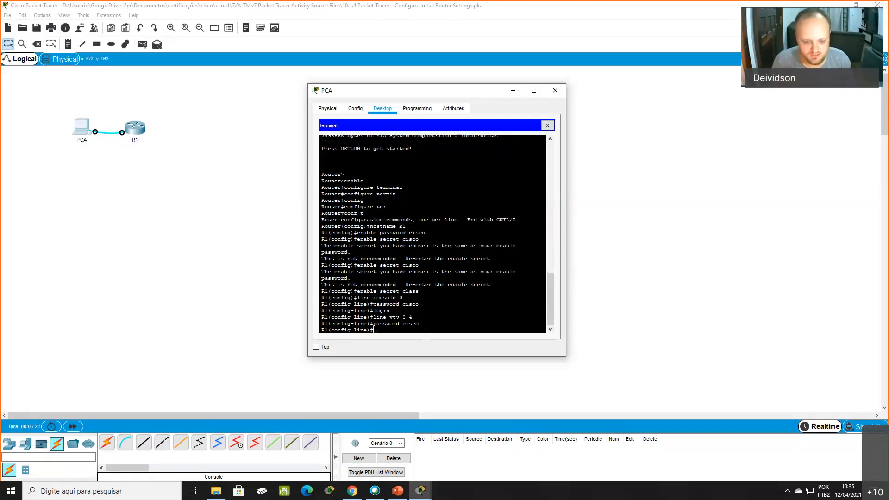
{"action": "type", "text": "login"}
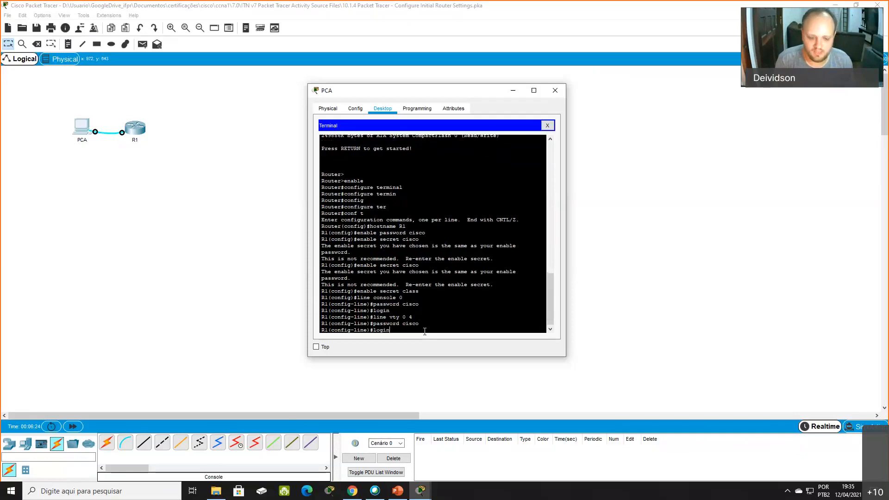
{"action": "key", "text": "Return"}
- Restrict remote access on the vty lines to SSH with the command transport input ssh
{"action": "type", "text": "tran"}
{"action": "key", "text": "Tab"}
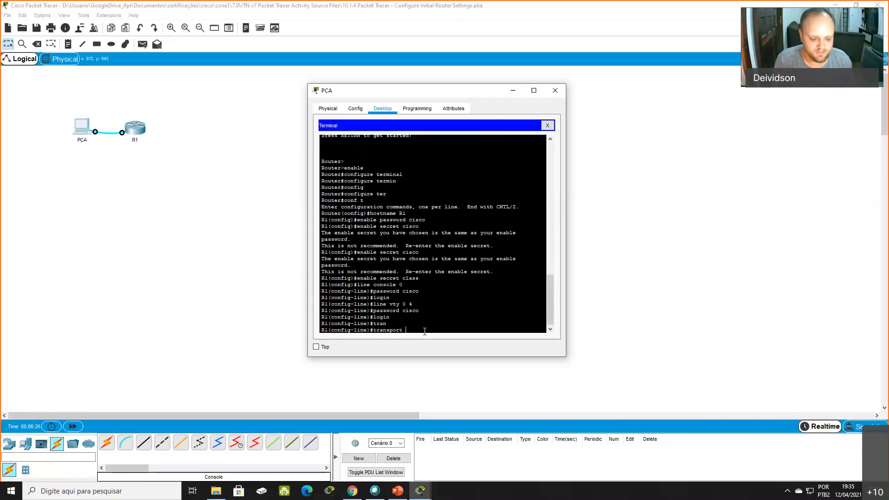
{"action": "type", "text": "in"}
{"action": "key", "text": "Tab"}
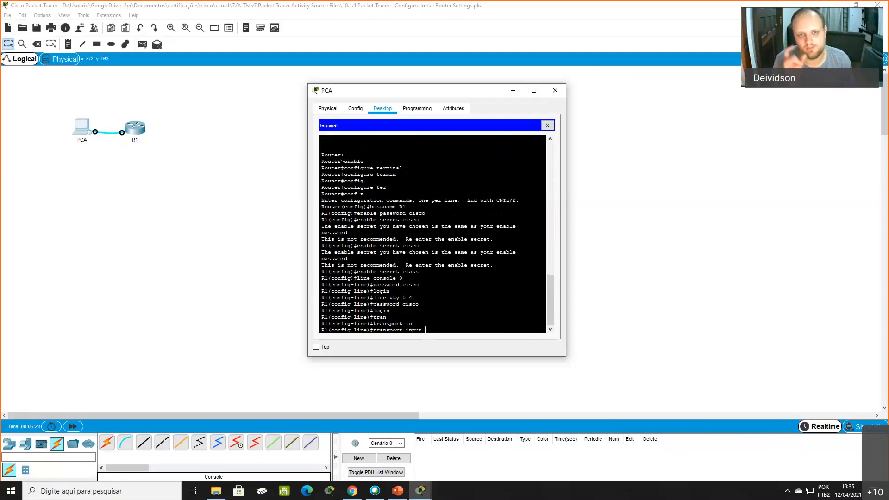
{"action": "type", "text": "ssh"}
{"action": "key", "text": "Tab"}
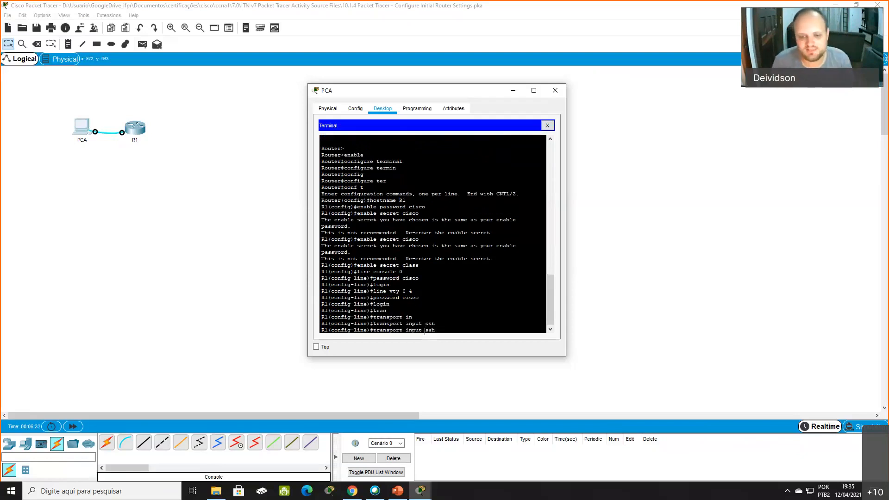
{"action": "key", "text": "Return"}
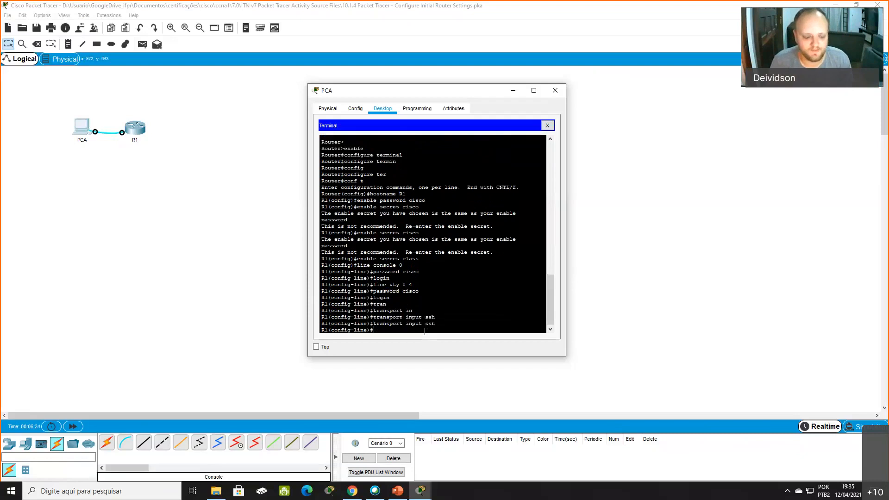
- Exit line configuration and global configuration to return to privileged EXEC mode
{"action": "type", "text": "exit"}
{"action": "key", "text": "Return"}
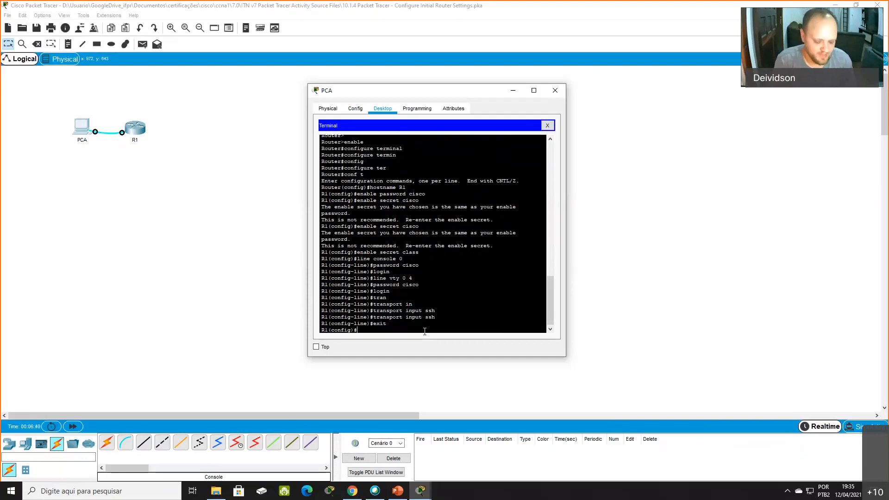
{"action": "type", "text": "sh"}
{"action": "key", "text": "Tab"}
{"action": "type", "text": "exit"}
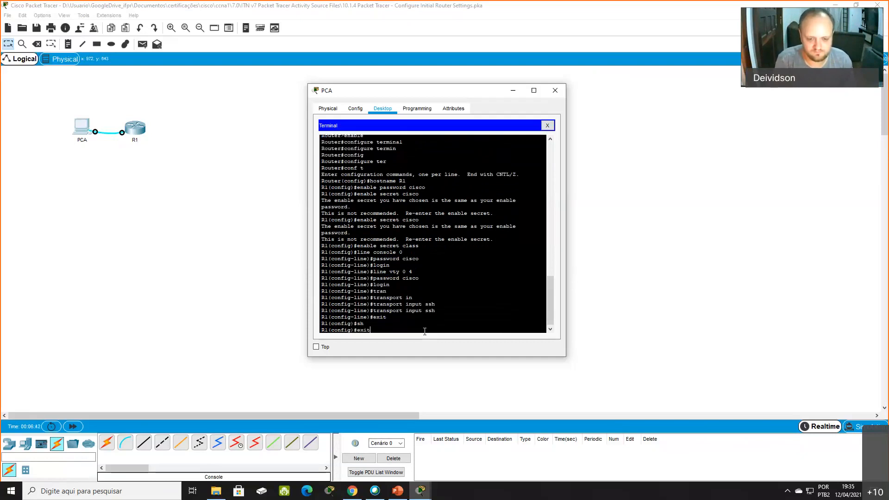
{"action": "key", "text": "Return"}
- Display the router's active configuration with the command show running-config
{"action": "type", "text": "sho"}
{"action": "key", "text": "BackSpace"}
{"action": "key", "text": "BackSpace"}
{"action": "key", "text": "BackSpace"}
{"action": "key", "text": "Return"}
{"action": "key", "text": "Return"}
{"action": "type", "text": "show runn"}
{"action": "key", "text": "Tab"}
{"action": "key", "text": "Return"}
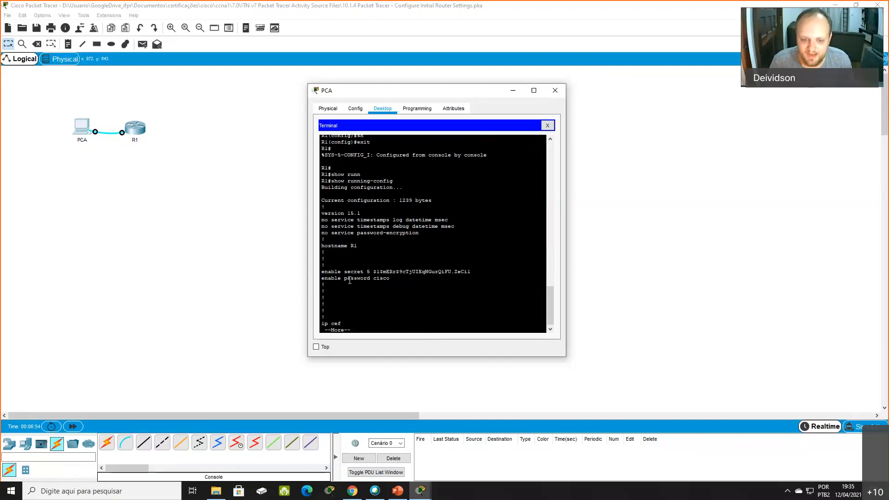
- Examine the enable secret and enable password entries in the running configuration to compare how they are stored
{"action": "mouse_move", "coordinate": [322, 278]}
{"action": "left_mouse_down"}
{"action": "mouse_move", "coordinate": [399, 279]}
{"action": "mouse_move", "coordinate": [323, 282]}
{"action": "left_mouse_up"}
{"action": "left_click_drag", "start_coordinate": [398, 280], "coordinate": [311, 280]}
{"action": "mouse_move", "coordinate": [475, 270]}
{"action": "left_mouse_down"}
{"action": "mouse_move", "coordinate": [321, 270]}
{"action": "mouse_move", "coordinate": [473, 272]}
{"action": "left_mouse_up"}
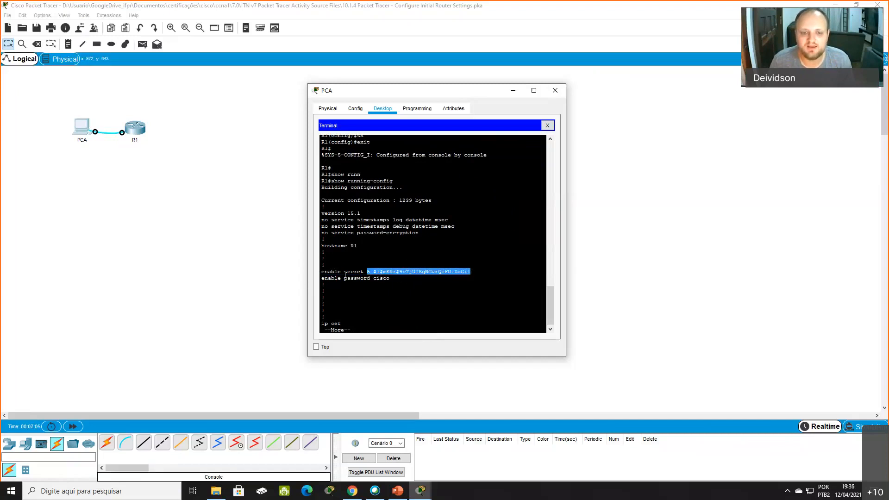
{"action": "left_click_drag", "start_coordinate": [343, 279], "coordinate": [404, 280]}
{"action": "left_click", "coordinate": [403, 281]}
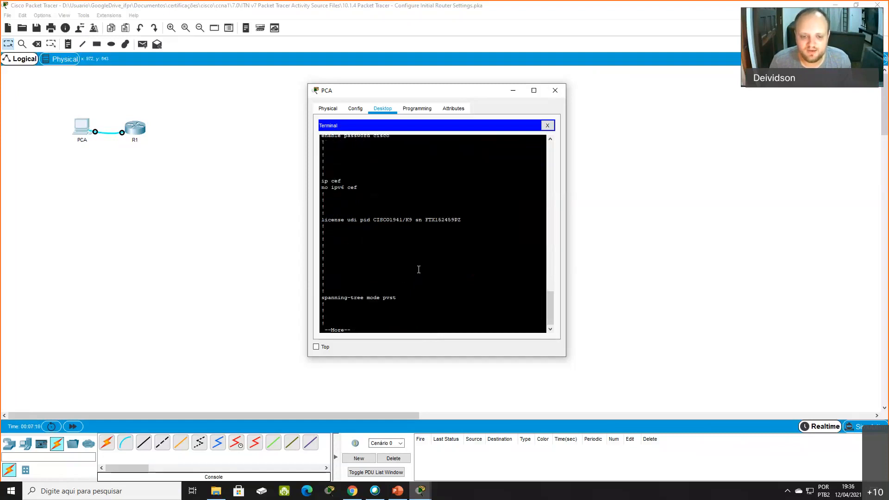
- Page through the rest of the running configuration and examine the password entries under line con 0 and line vty 0 4
{"action": "key", "text": "space"}
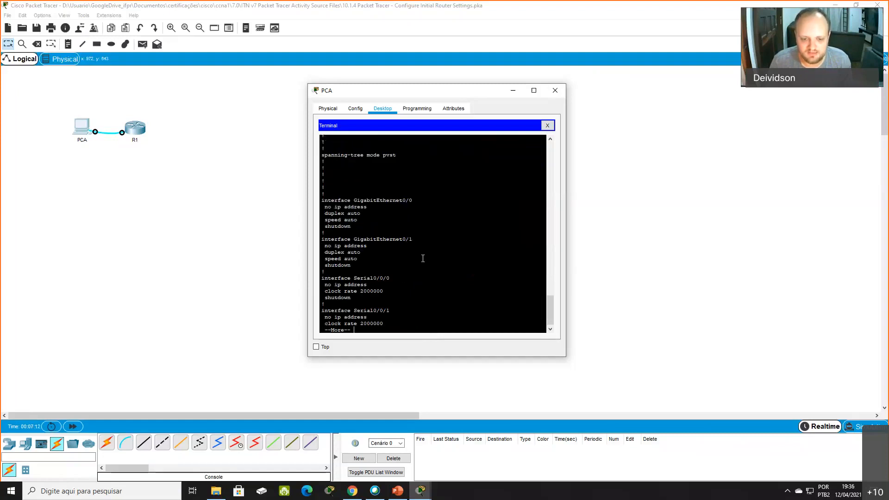
{"action": "key", "text": "space"}
{"action": "key", "text": "space"}
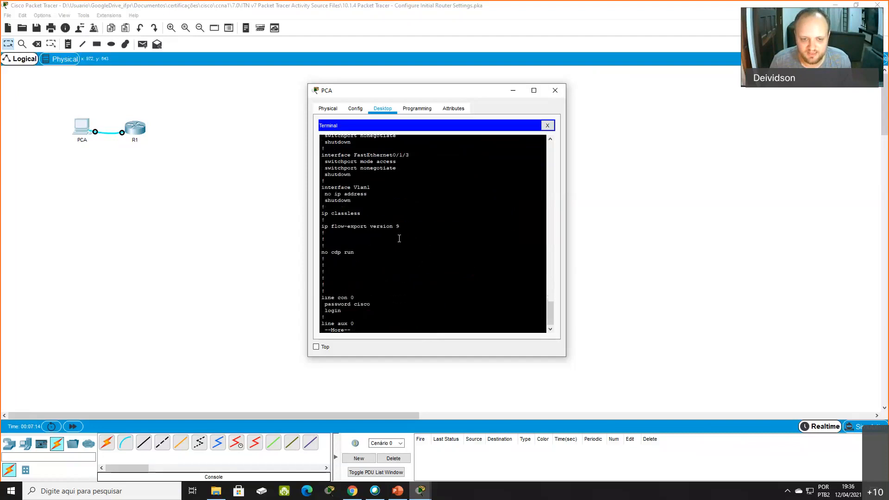
{"action": "left_click_drag", "start_coordinate": [322, 298], "coordinate": [371, 305]}
{"action": "left_click", "coordinate": [358, 301]}
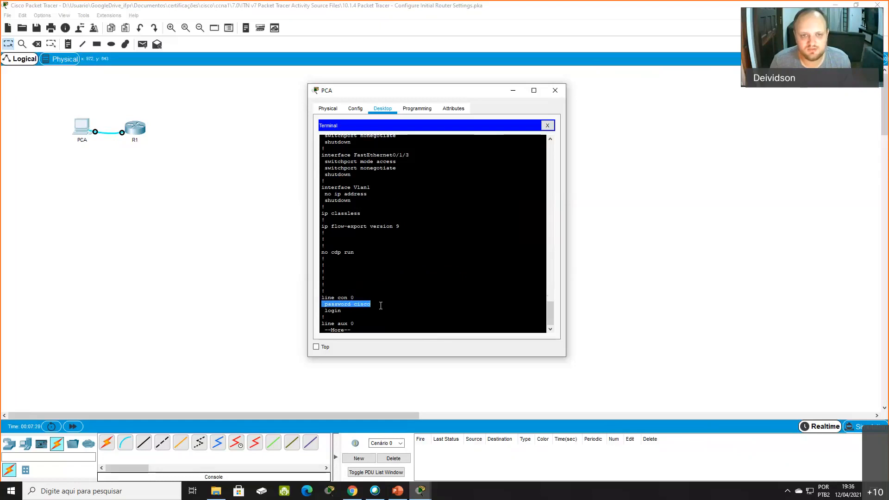
{"action": "left_click", "coordinate": [358, 304]}
{"action": "triple_click", "coordinate": [356, 304]}
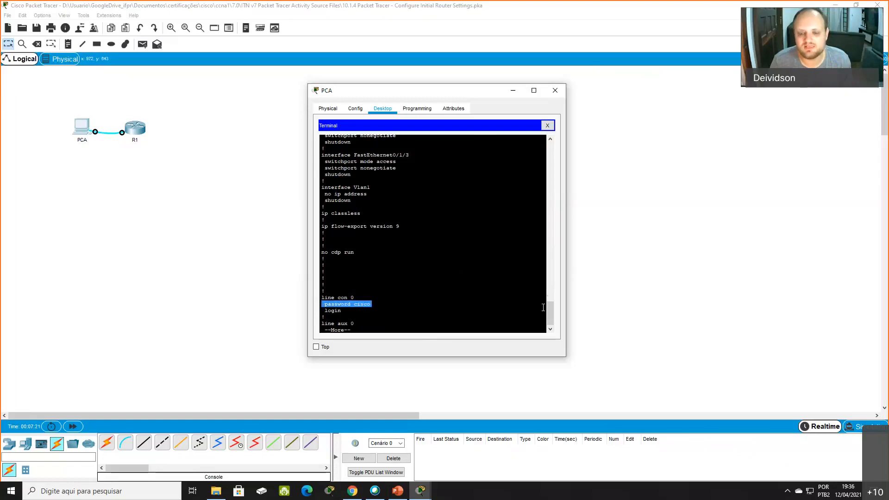
{"action": "key", "text": "space"}
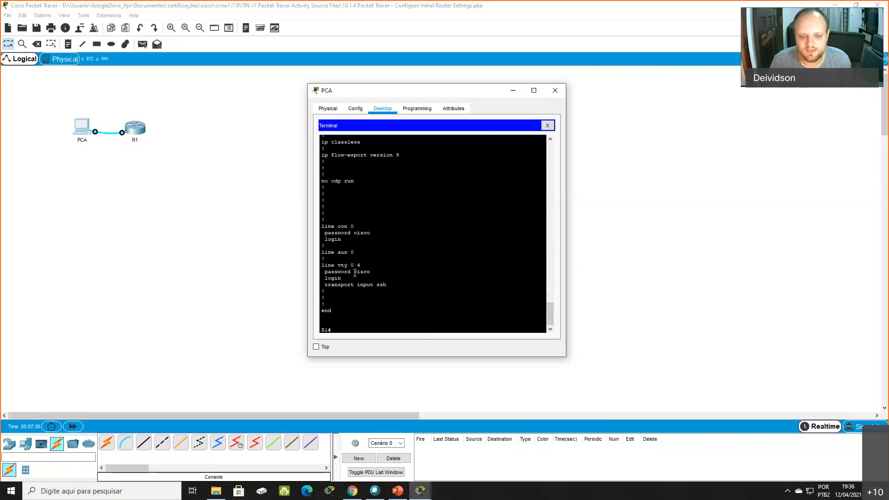
{"action": "double_click", "coordinate": [358, 274]}
{"action": "left_click", "coordinate": [363, 280]}
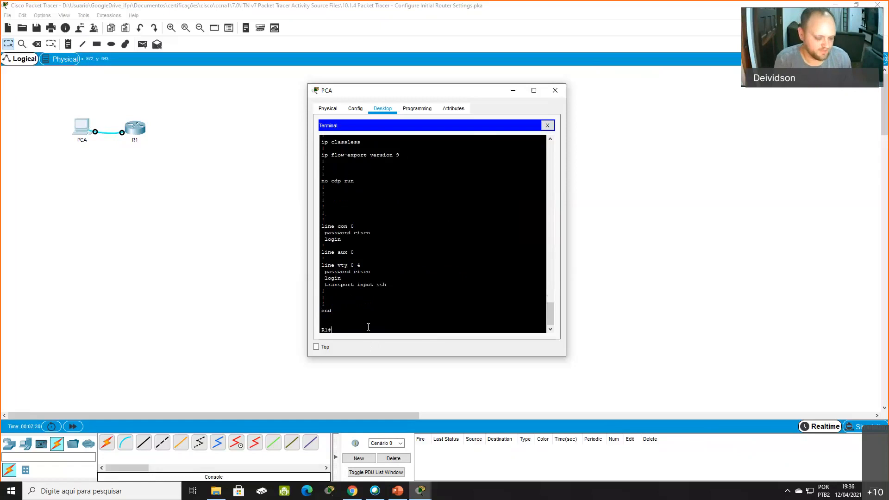
- Enable service password-encryption in global configuration mode, and return to privileged EXEC mode
{"action": "type", "text": "con"}
{"action": "key", "text": "Tab"}
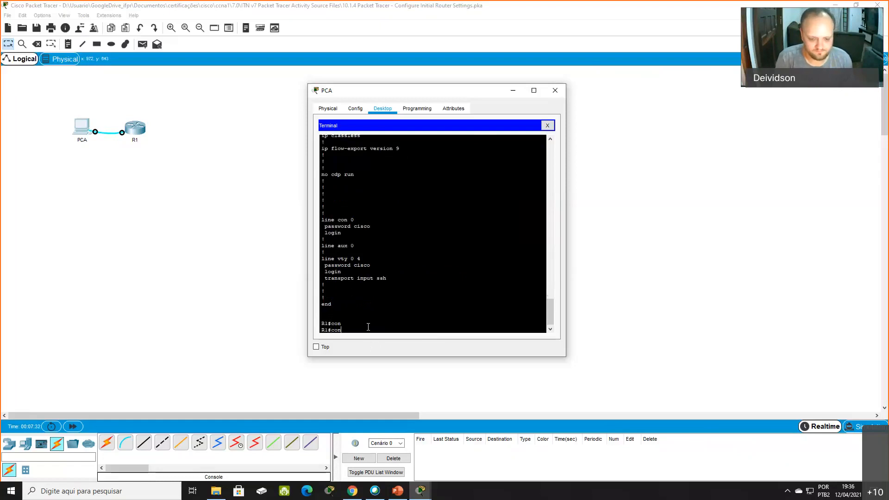
{"action": "type", "text": "f t"}
{"action": "key", "text": "Return"}
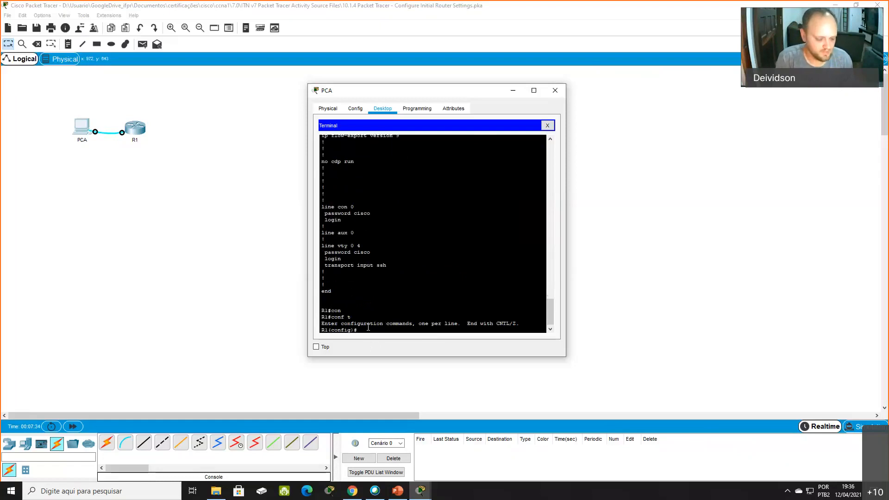
{"action": "type", "text": "service passw"}
{"action": "key", "text": "Tab"}
{"action": "key", "text": "Return"}
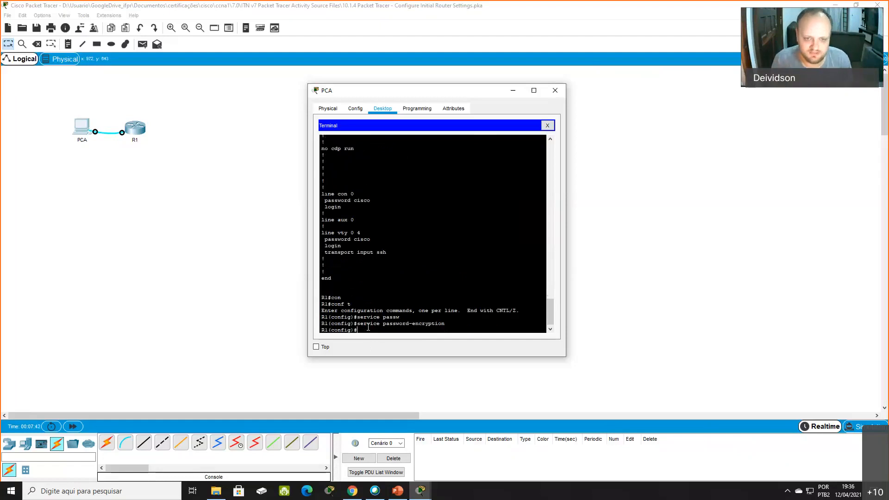
{"action": "type", "text": "exit"}
{"action": "key", "text": "Return"}
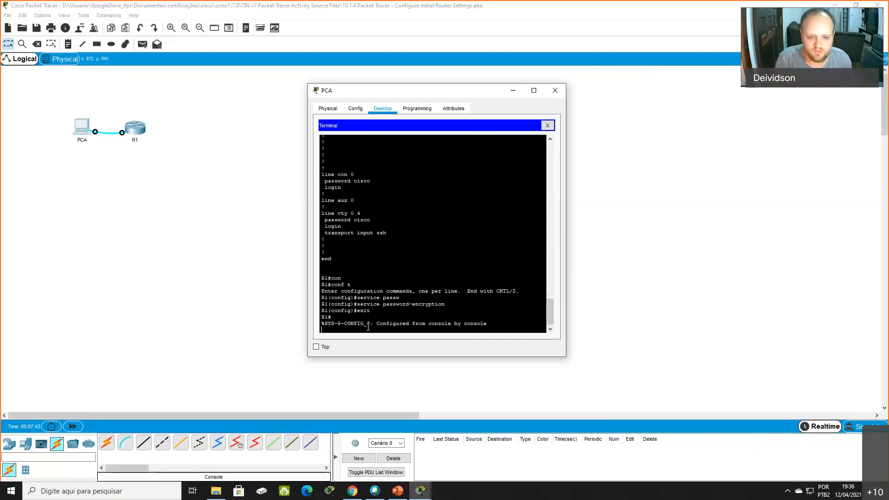
- Display the router's configuration again with the command show running-config
{"action": "type", "text": "conf t"}
{"action": "key", "text": "Up"}
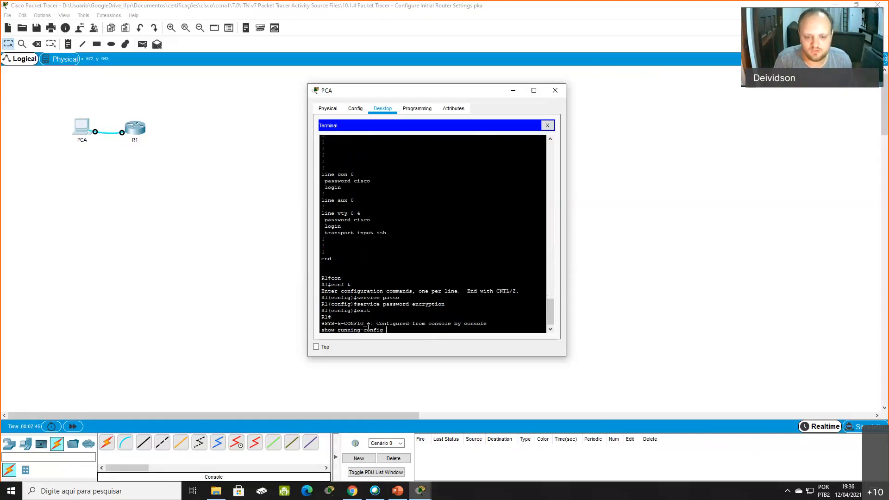
{"action": "key", "text": "Return"}
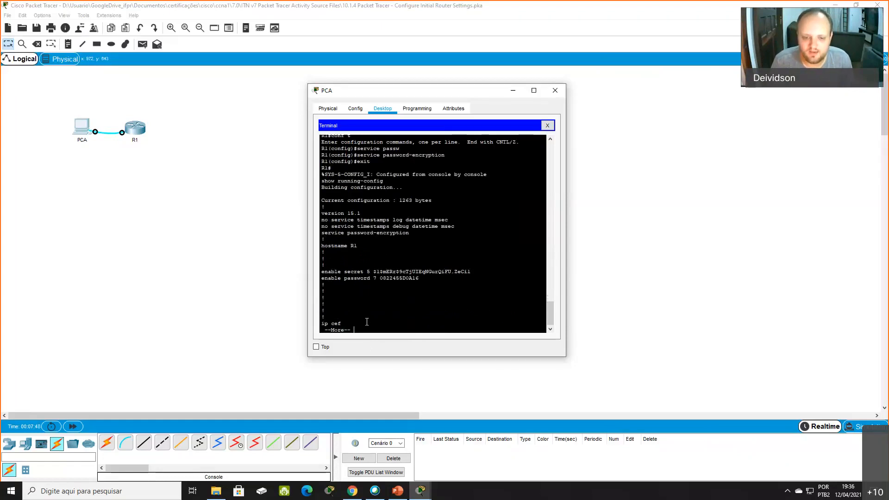
- Compare the encryption of the enable password entry with that of the enable secret entry
{"action": "left_click_drag", "start_coordinate": [341, 277], "coordinate": [424, 277]}
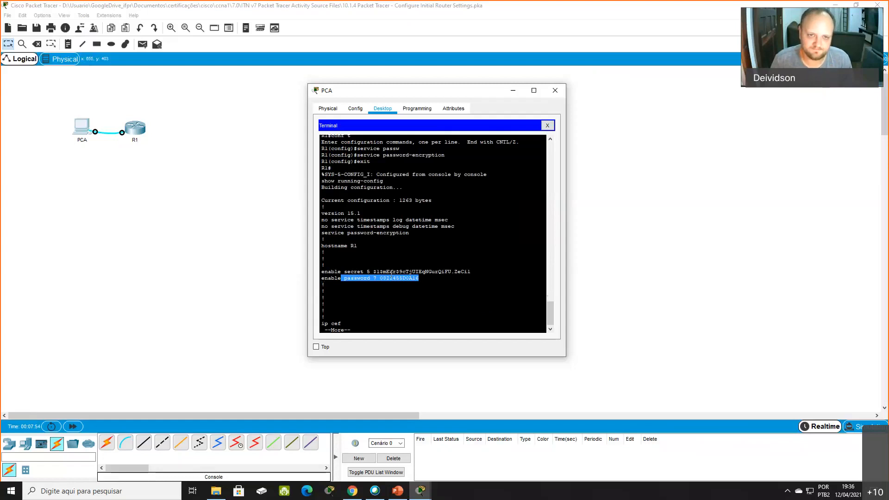
{"action": "left_click", "coordinate": [421, 280]}
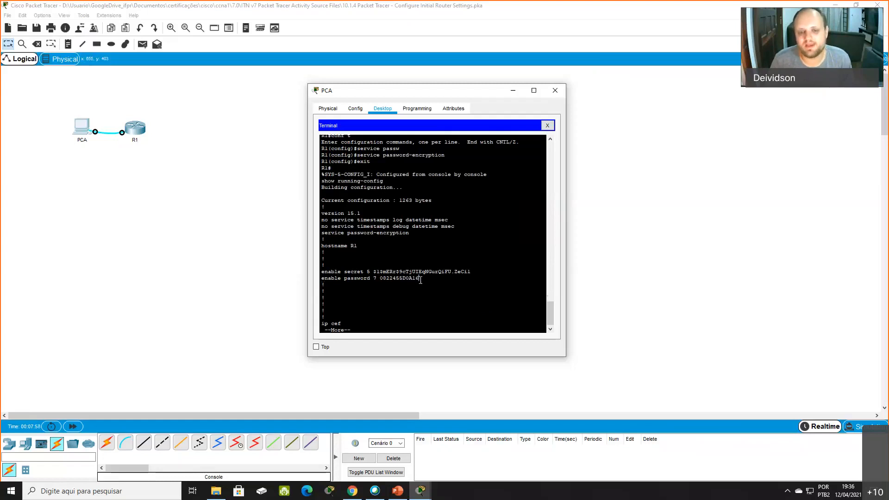
{"action": "left_click_drag", "start_coordinate": [339, 279], "coordinate": [418, 280]}
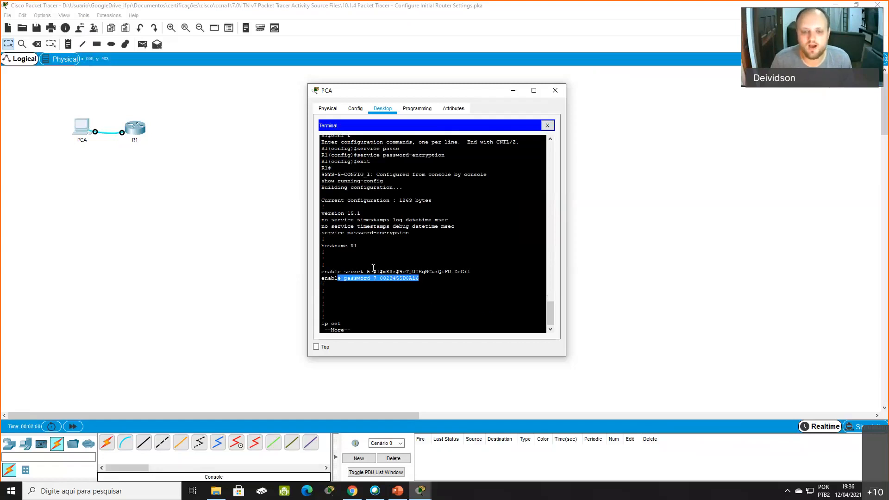
{"action": "left_click_drag", "start_coordinate": [339, 272], "coordinate": [432, 272]}
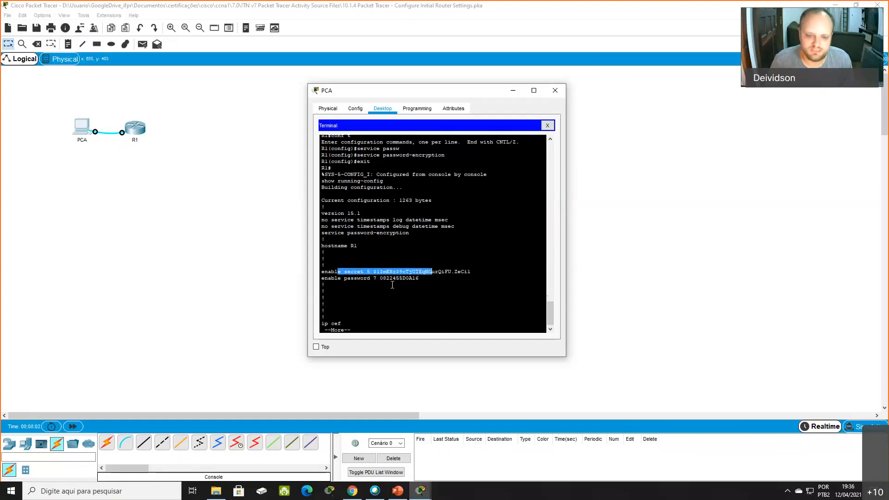
{"action": "left_click", "coordinate": [449, 276]}
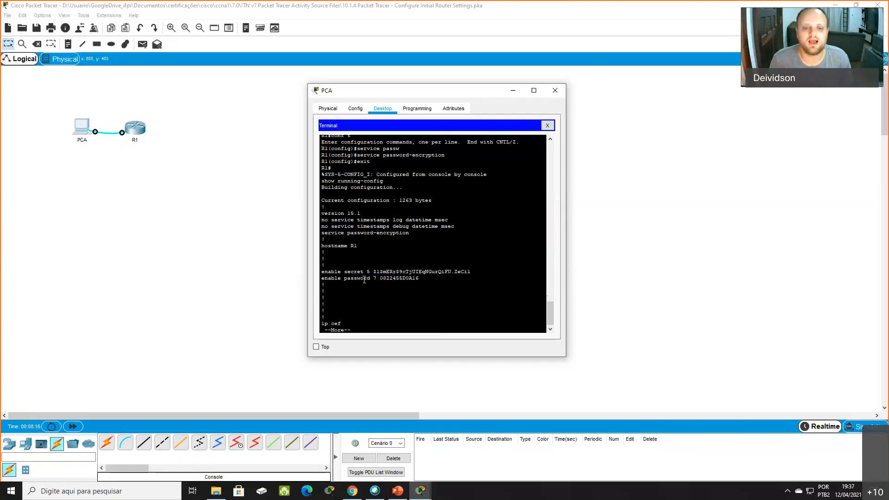
{"action": "left_click_drag", "start_coordinate": [344, 278], "coordinate": [431, 280]}
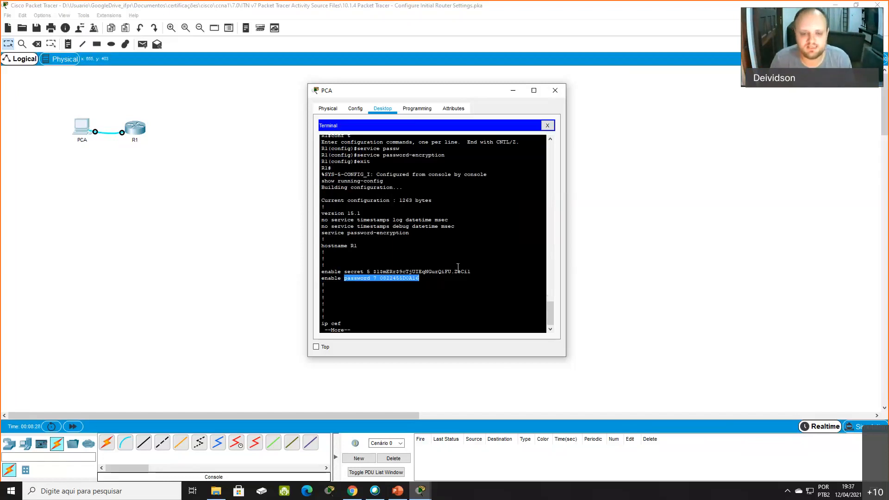
{"action": "left_click", "coordinate": [437, 291]}
- Page to the end of the configuration and check that the console and vty line passwords are encrypted
{"action": "key", "text": "space"}
{"action": "key", "text": "space"}
{"action": "key", "text": "space"}
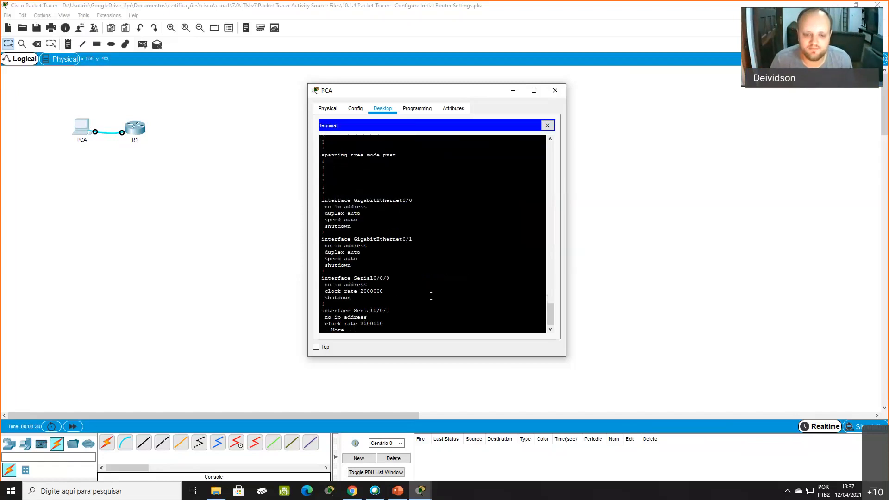
{"action": "key", "text": "space"}
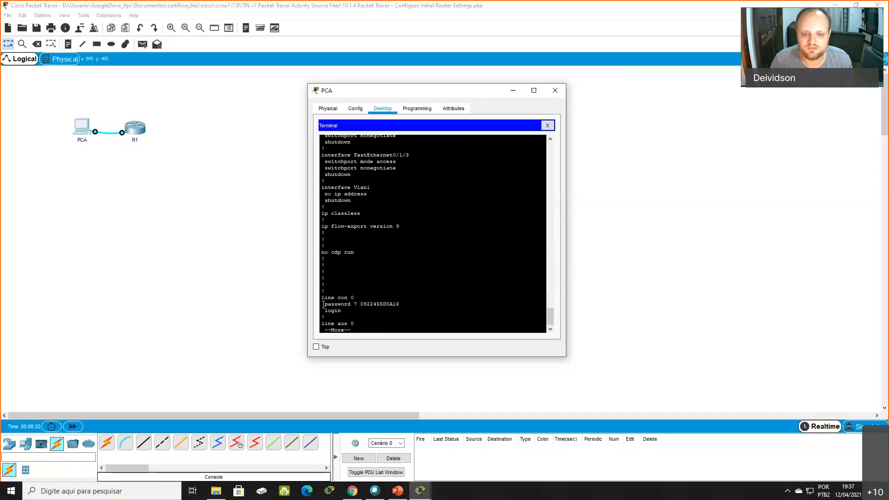
{"action": "left_click_drag", "start_coordinate": [323, 305], "coordinate": [400, 305]}
{"action": "left_click", "coordinate": [396, 297]}
{"action": "key", "text": "space"}
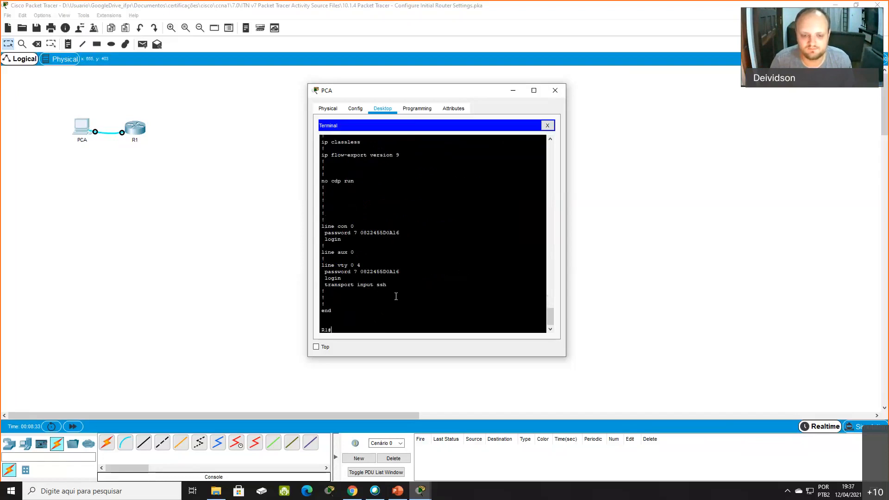
{"action": "left_click_drag", "start_coordinate": [325, 233], "coordinate": [416, 234]}
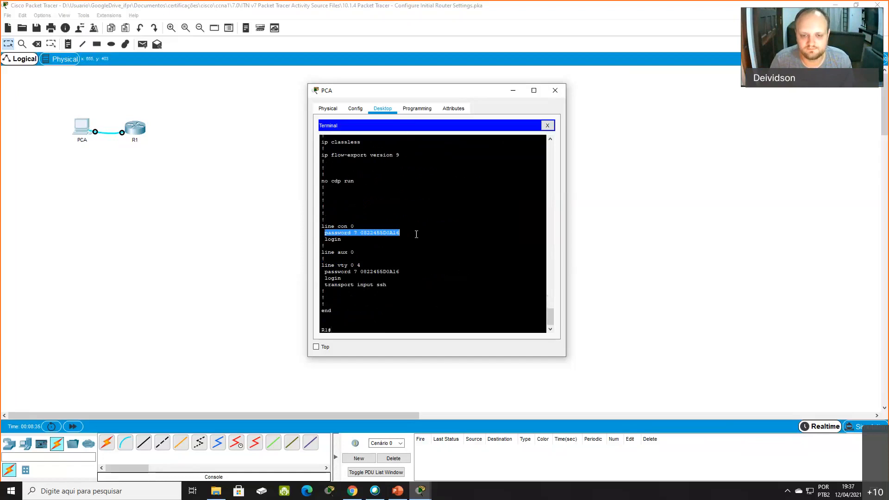
{"action": "left_click_drag", "start_coordinate": [325, 272], "coordinate": [419, 271]}
{"action": "left_click", "coordinate": [419, 272]}
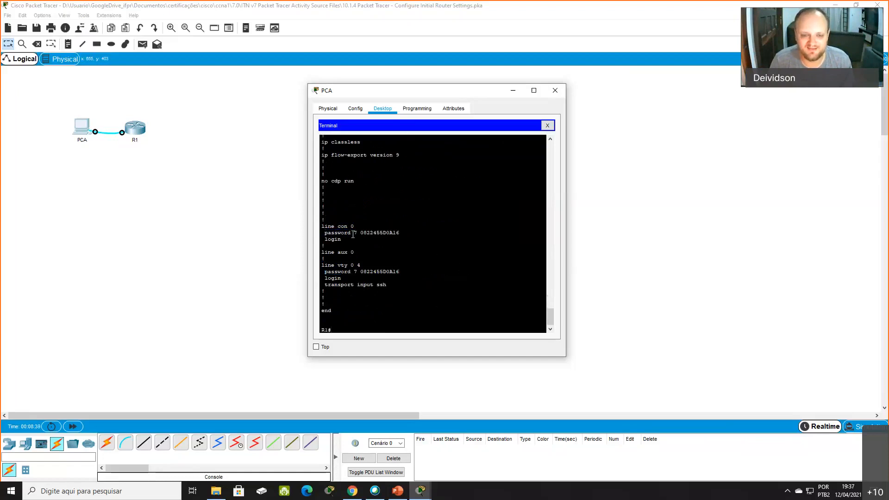
- Compare the encrypted password strings of line con 0 and line vty 0 4 with each other
{"action": "left_click_drag", "start_coordinate": [361, 232], "coordinate": [419, 235]}
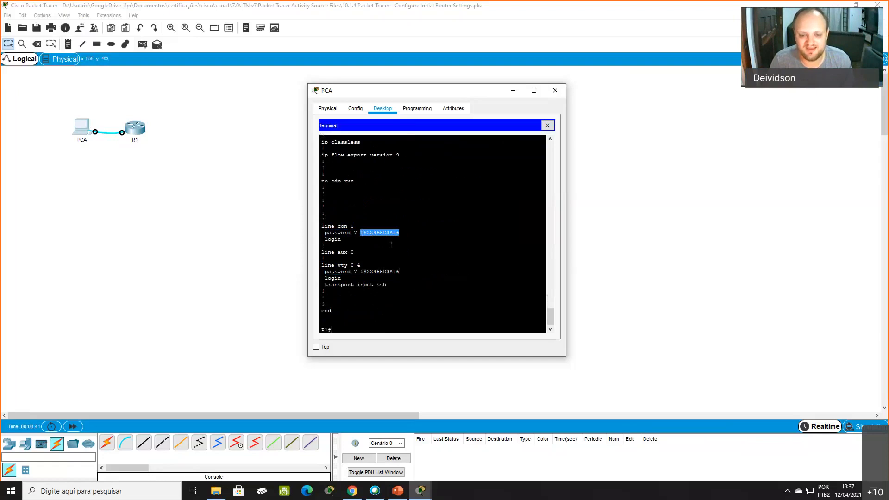
{"action": "left_click_drag", "start_coordinate": [361, 272], "coordinate": [388, 274]}
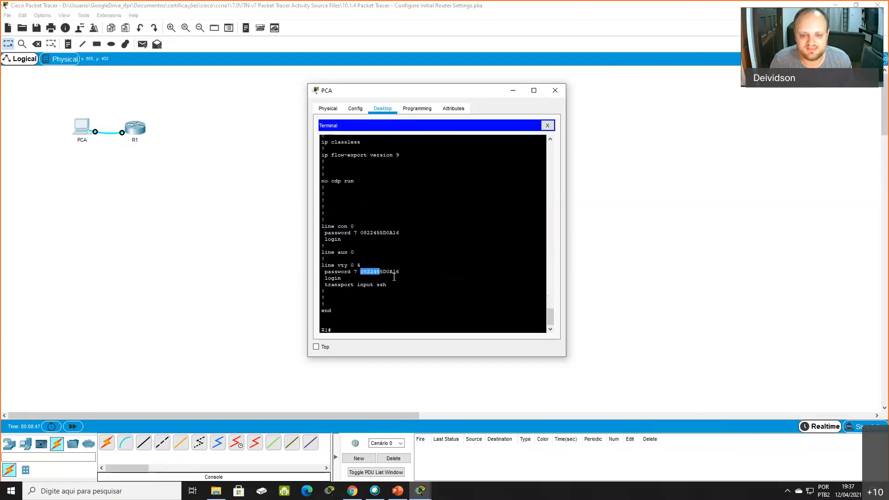
{"action": "triple_click", "coordinate": [402, 265]}
{"action": "double_click", "coordinate": [380, 271]}
{"action": "triple_click", "coordinate": [379, 272]}
{"action": "double_click", "coordinate": [375, 233]}
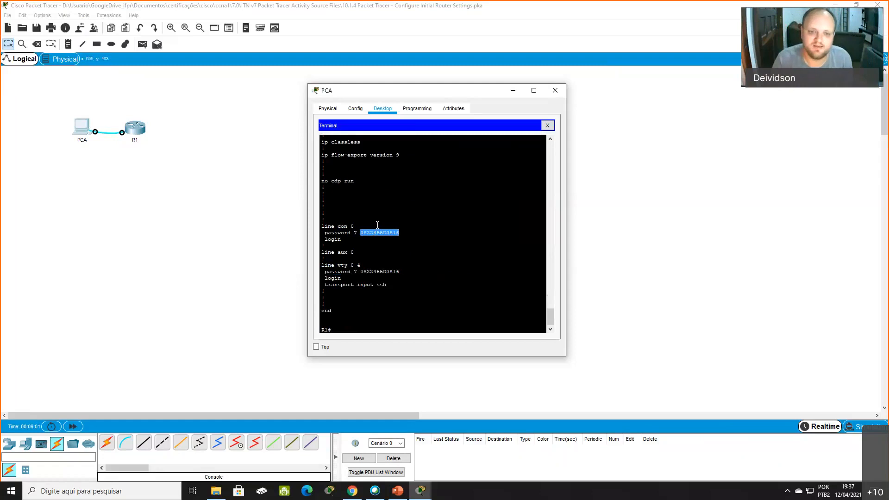
{"action": "left_click", "coordinate": [369, 218]}
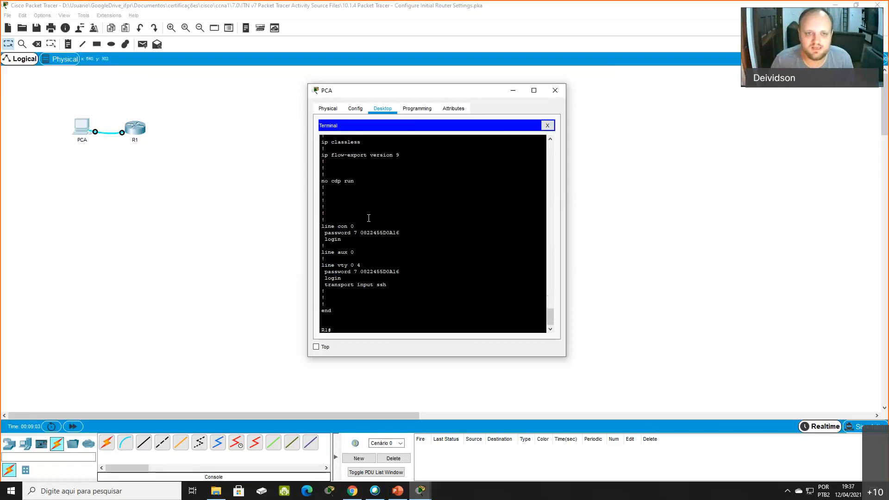
{"action": "left_click_drag", "start_coordinate": [361, 233], "coordinate": [416, 234]}
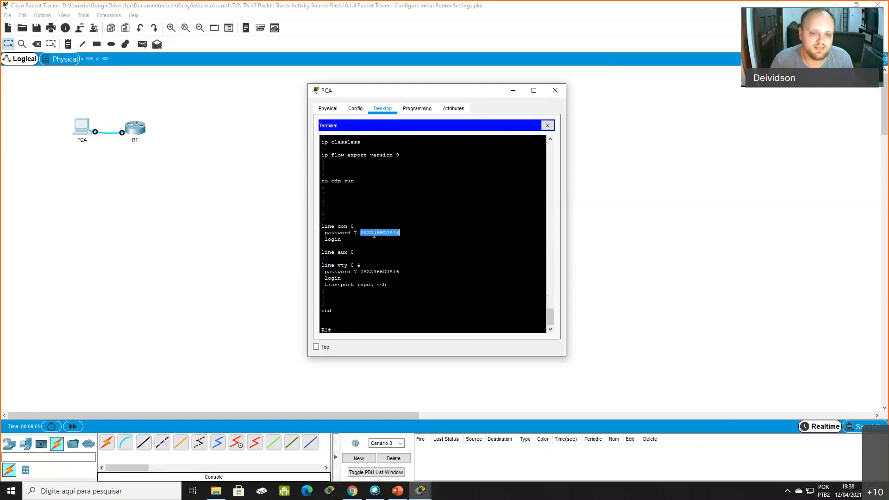
{"action": "left_click_drag", "start_coordinate": [360, 232], "coordinate": [419, 235]}
{"action": "left_click", "coordinate": [419, 234]}
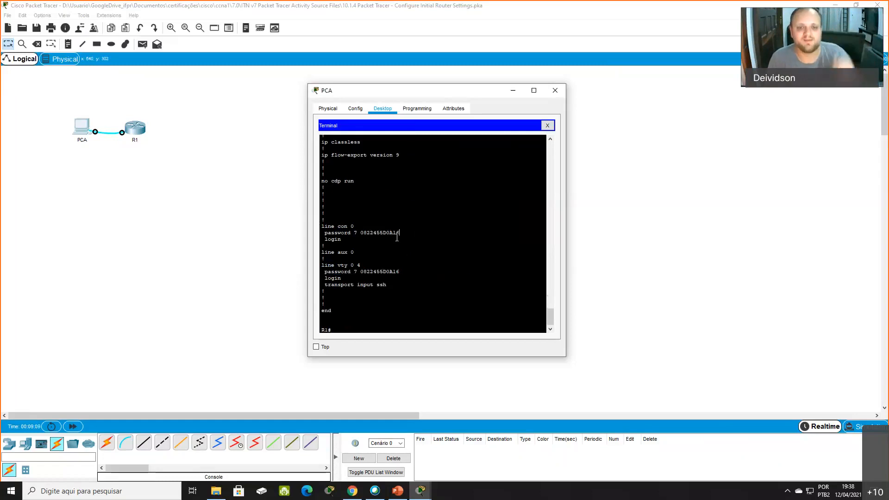
{"action": "left_click_drag", "start_coordinate": [360, 233], "coordinate": [407, 232]}
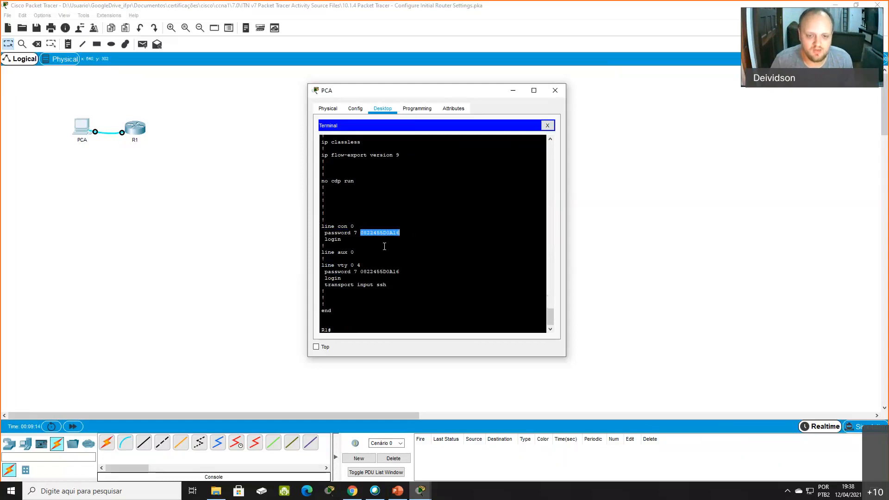
{"action": "double_click", "coordinate": [361, 273]}
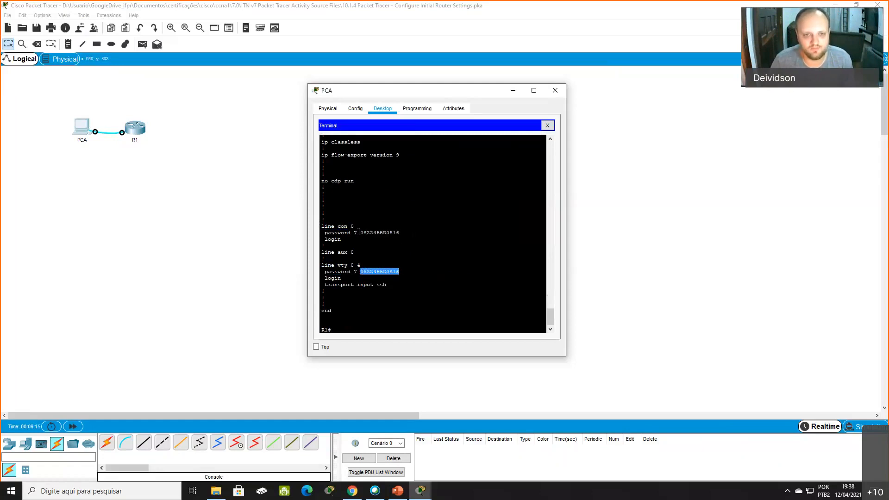
{"action": "left_click_drag", "start_coordinate": [360, 233], "coordinate": [414, 232]}
{"action": "left_click", "coordinate": [399, 272]}
{"action": "left_click_drag", "start_coordinate": [362, 273], "coordinate": [418, 272]}
{"action": "left_click", "coordinate": [403, 271]}
{"action": "left_click", "coordinate": [363, 272]}
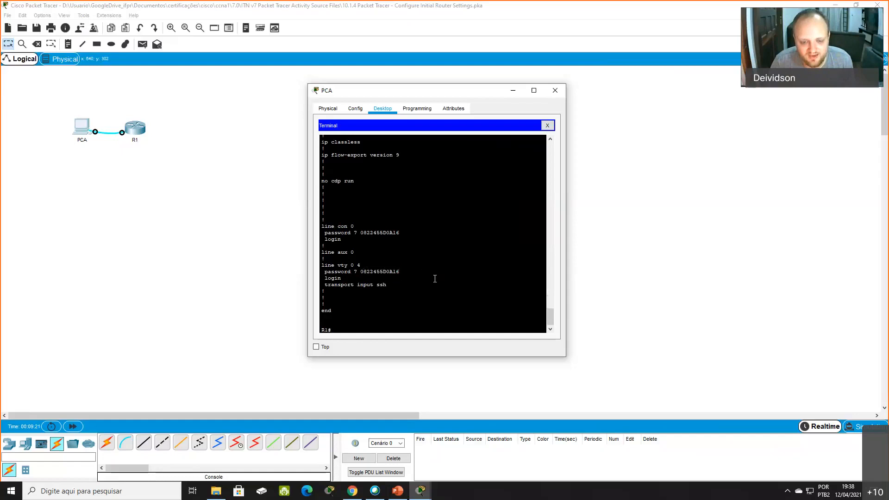
{"action": "double_click", "coordinate": [363, 272]}
{"action": "double_click", "coordinate": [375, 233]}
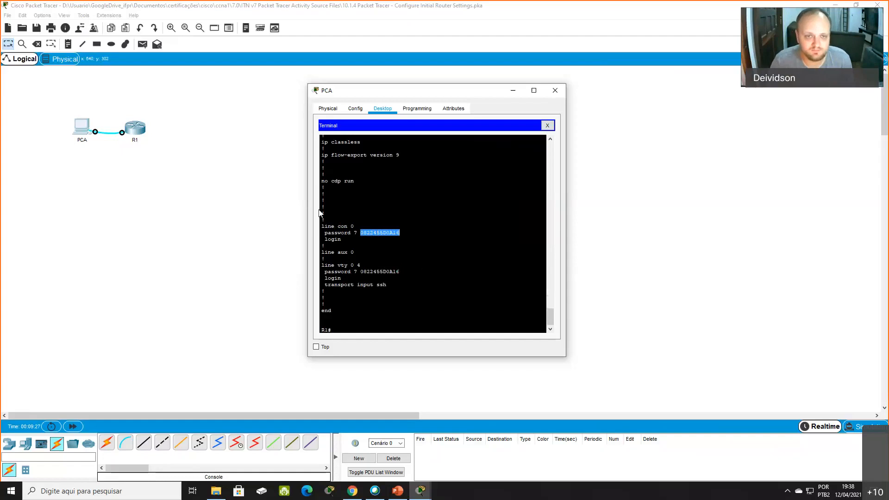
- Enter global configuration mode on R1 from the console terminal with the command conf terminal
{"action": "left_click", "coordinate": [412, 306]}
{"action": "key", "text": "Return"}
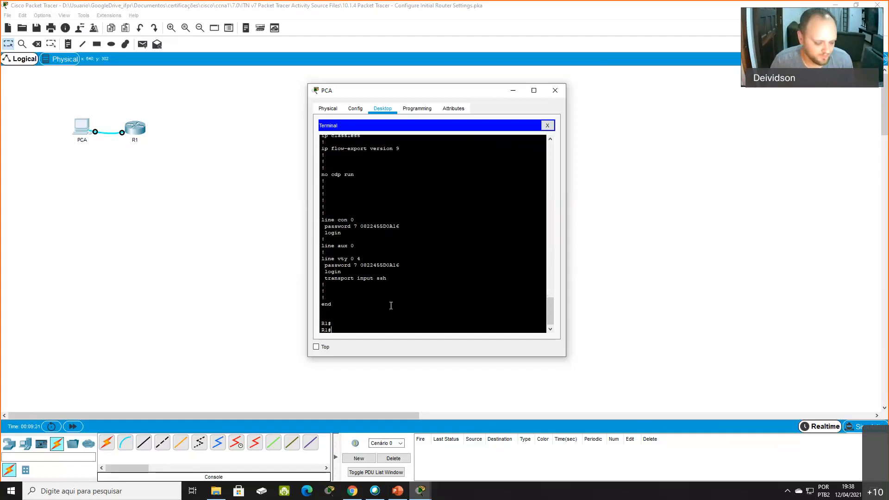
{"action": "type", "text": "banner"}
{"action": "key", "text": "BackSpace"}
{"action": "key", "text": "BackSpace"}
{"action": "key", "text": "BackSpace"}
{"action": "key", "text": "BackSpace"}
{"action": "key", "text": "BackSpace"}
{"action": "type", "text": "conf t"}
{"action": "key", "text": "Tab"}
{"action": "key", "text": "Return"}
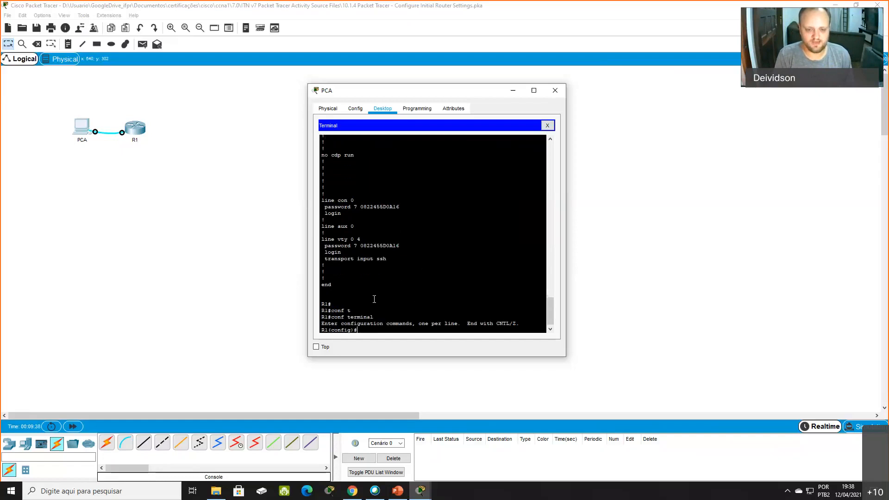
- Set the message-of-the-day banner with banner motd #**Acesso Proibido PAH!**# and exit global configuration mode
{"action": "type", "text": "bv"}
{"action": "type", "text": "ban"}
{"action": "type", "text": "ner me"}
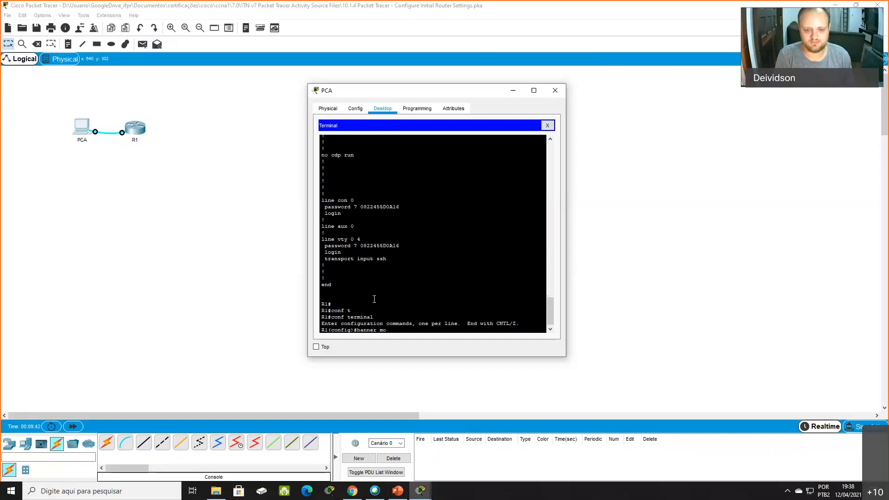
{"action": "type", "text": "td"}
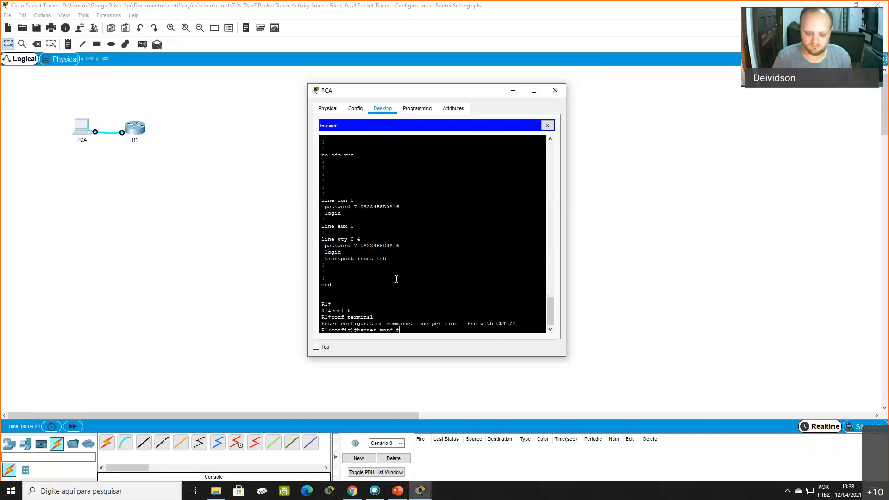
{"action": "type", "text": " #**Ace"}
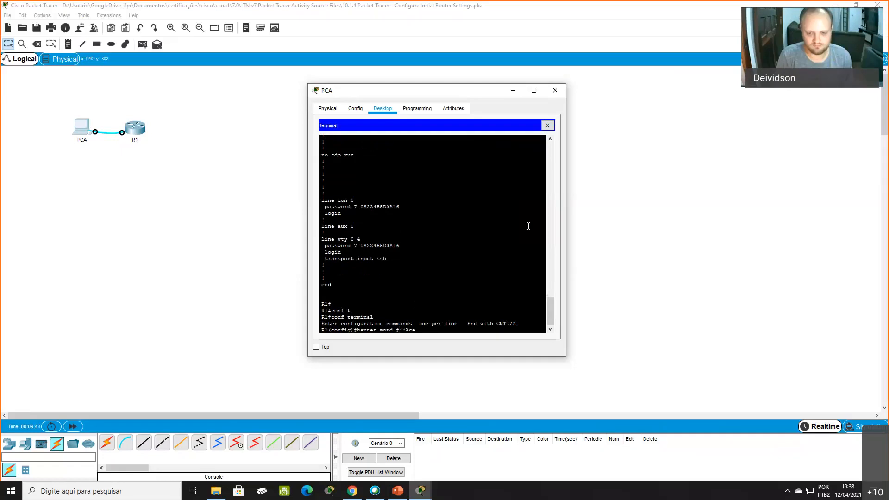
{"action": "type", "text": "sso Proibido PAH!"}
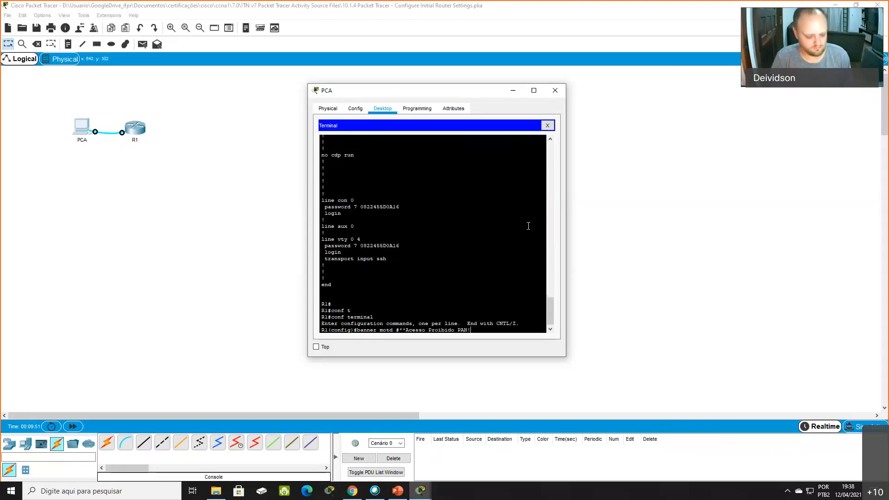
{"action": "type", "text": "**#"}
{"action": "key", "text": "Return"}
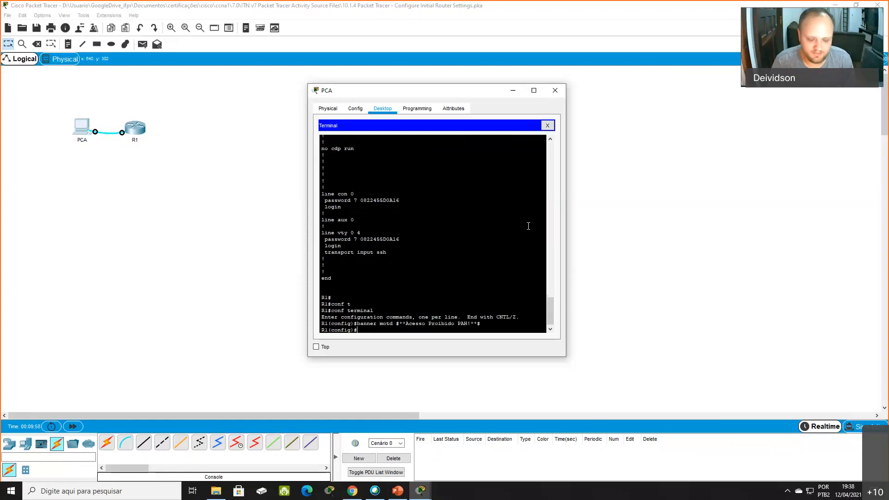
{"action": "type", "text": "e"}
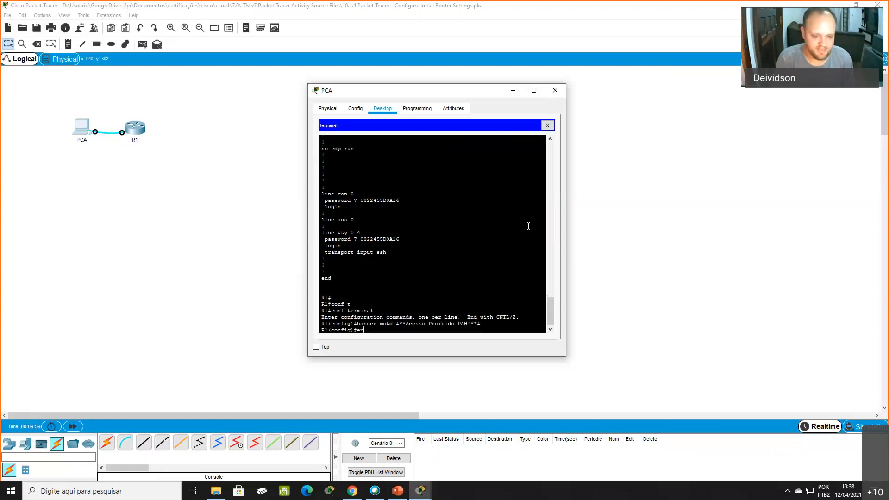
{"action": "type", "text": "xit"}
{"action": "key", "text": "Return"}
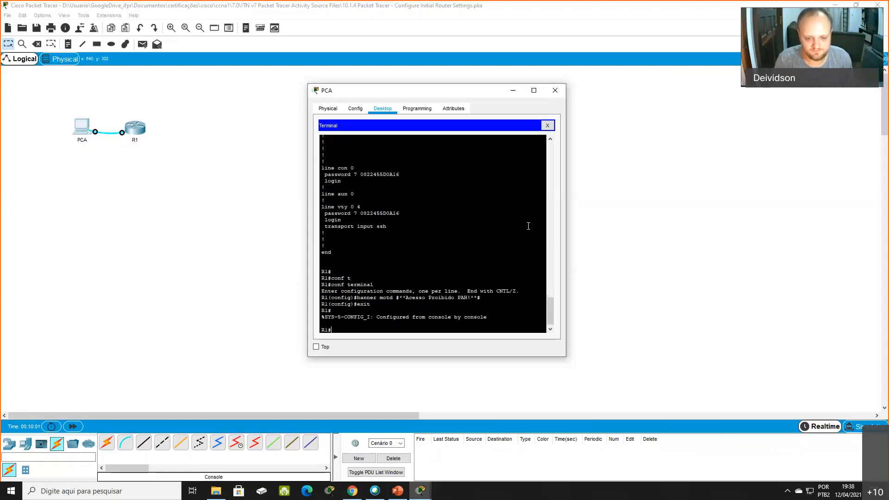
- Save the configuration with copy running-config startup-config, accepting the default destination filename startup-config
{"action": "type", "text": "co"}
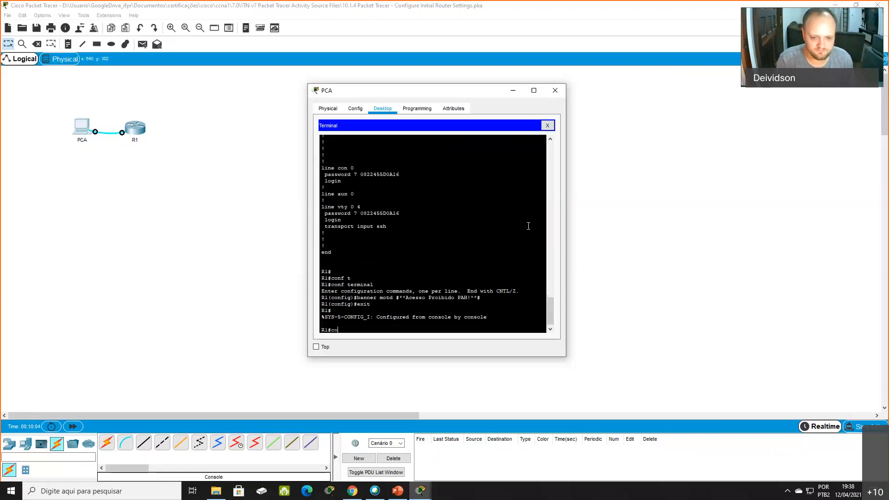
{"action": "type", "text": "py runn"}
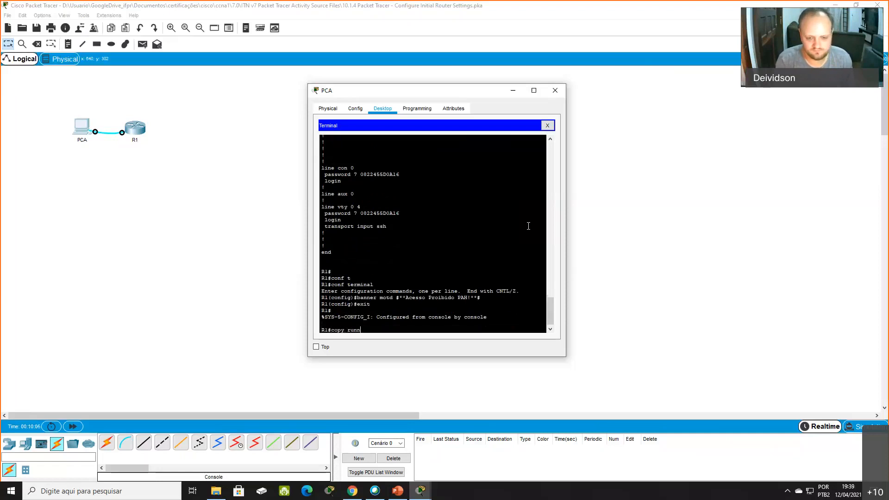
{"action": "key", "text": "Tab"}
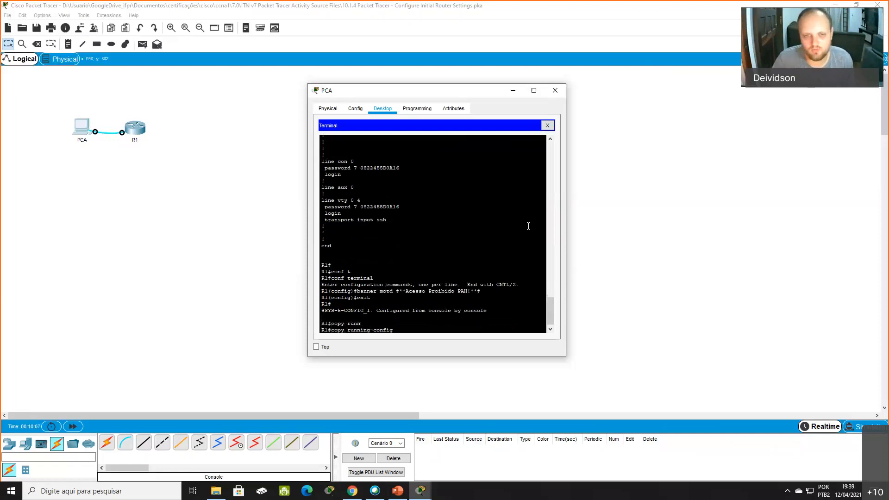
{"action": "left_click_drag", "start_coordinate": [357, 331], "coordinate": [389, 332]}
{"action": "left_click", "coordinate": [401, 331]}
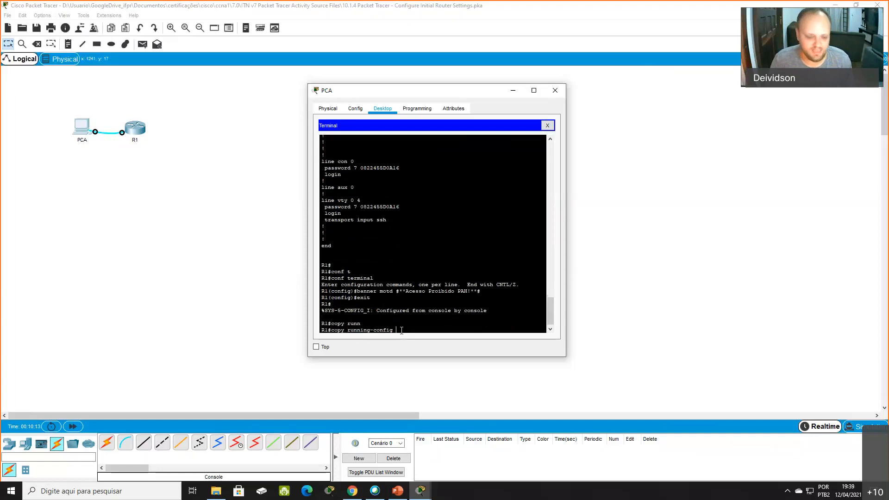
{"action": "type", "text": "start"}
{"action": "key", "text": "Tab"}
{"action": "key", "text": "Return"}
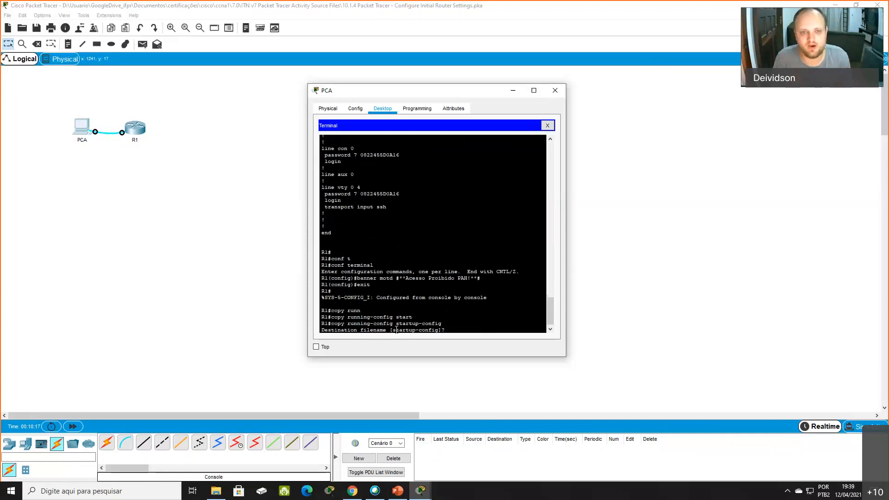
{"action": "key", "text": "Return"}
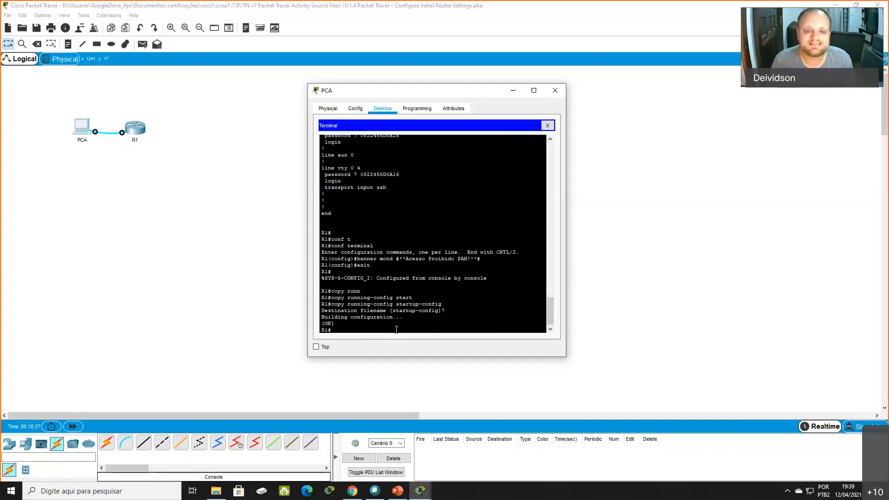
- Back up the startup configuration with copy startup-config flash, keeping the default destination filename
{"action": "type", "text": "copy star"}
{"action": "key", "text": "Tab"}
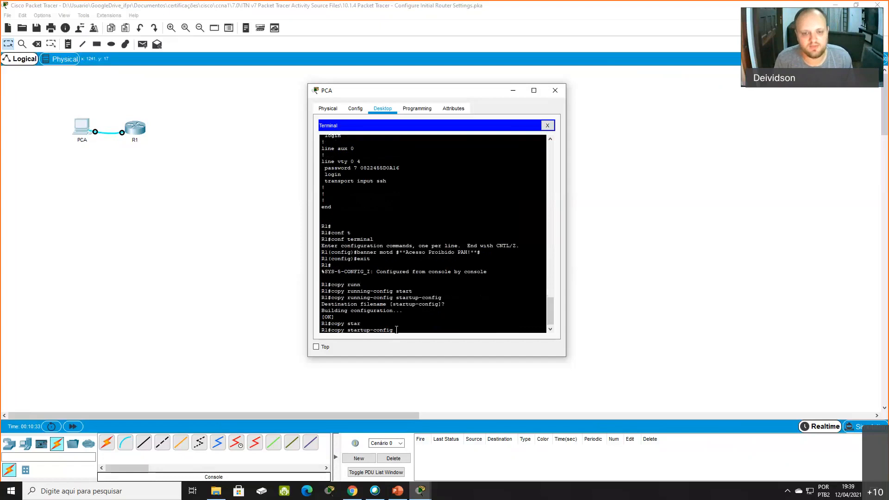
{"action": "type", "text": "flashg"}
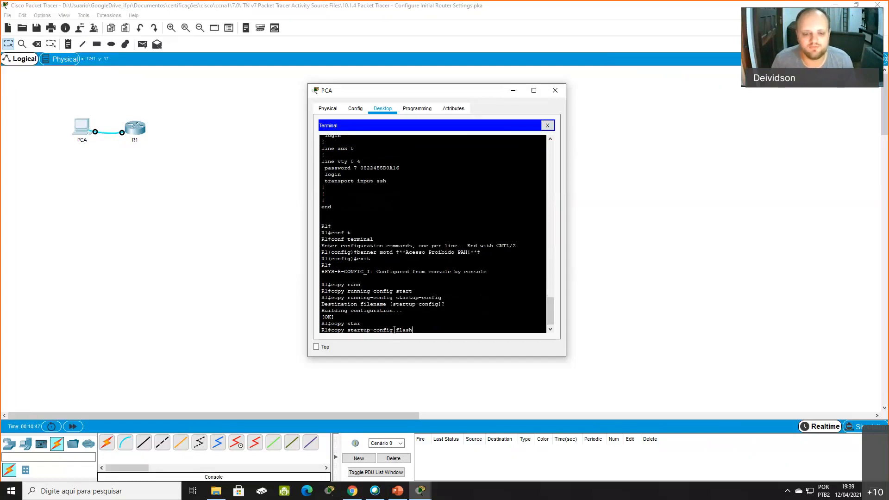
{"action": "key", "text": "Return"}
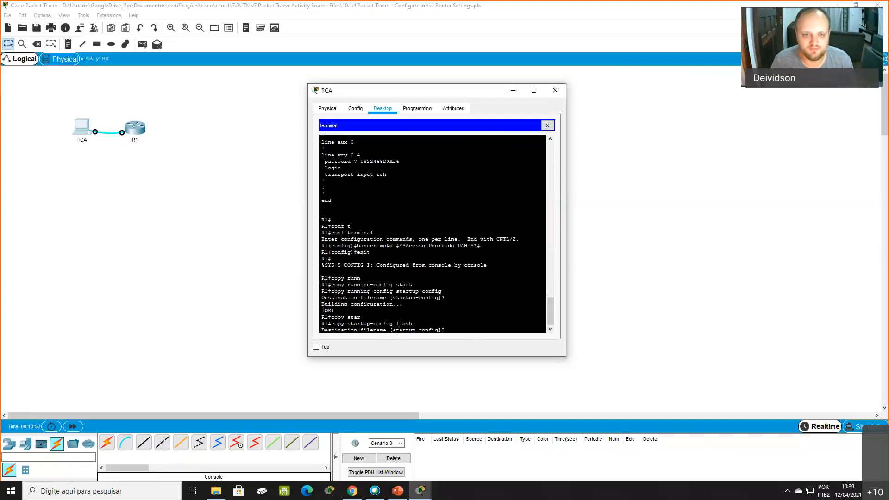
{"action": "key", "text": "Return"}
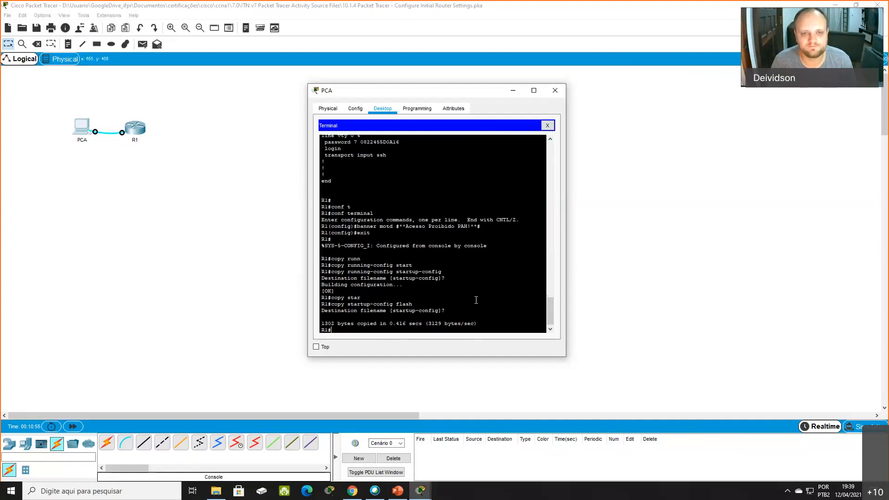
- List the flash contents with show flash and check the startup-config file entry
{"action": "type", "text": "show flash"}
{"action": "key", "text": "Return"}
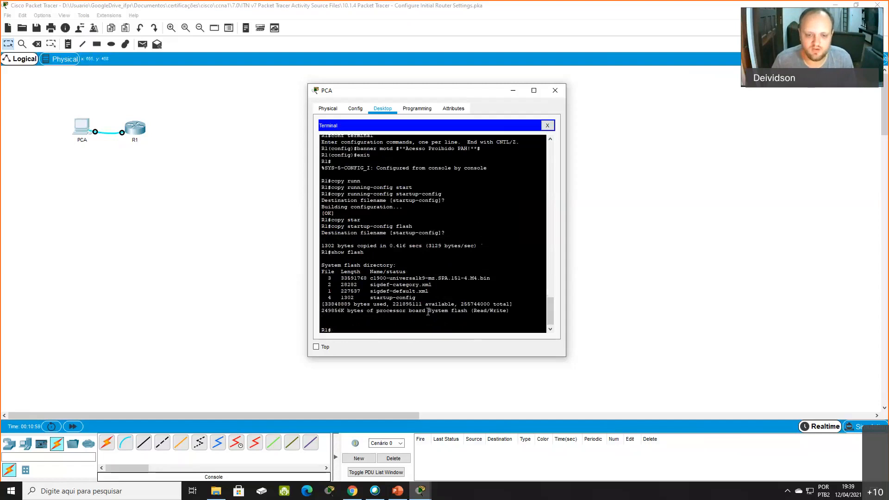
{"action": "left_click_drag", "start_coordinate": [418, 296], "coordinate": [315, 296]}
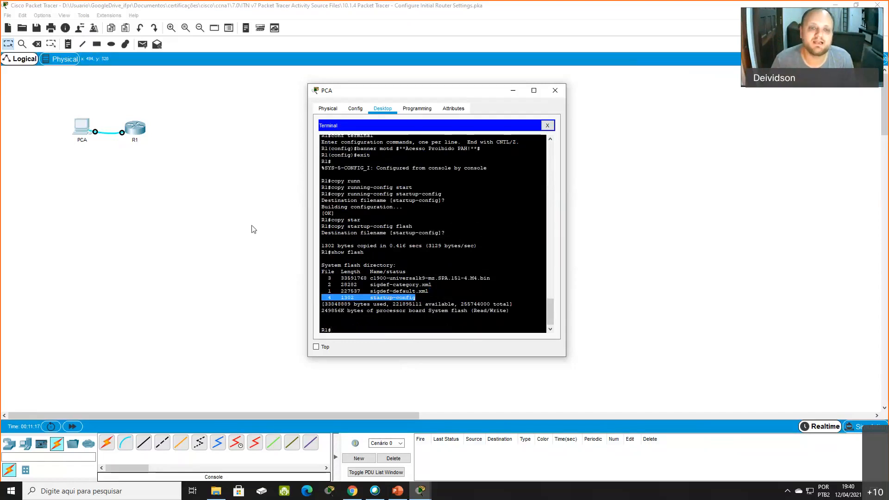
- Move the PCA window away from the devices and set it to stay on top of the workspace
{"action": "left_click_drag", "start_coordinate": [389, 93], "coordinate": [465, 87]}
{"action": "left_click", "coordinate": [138, 135]}
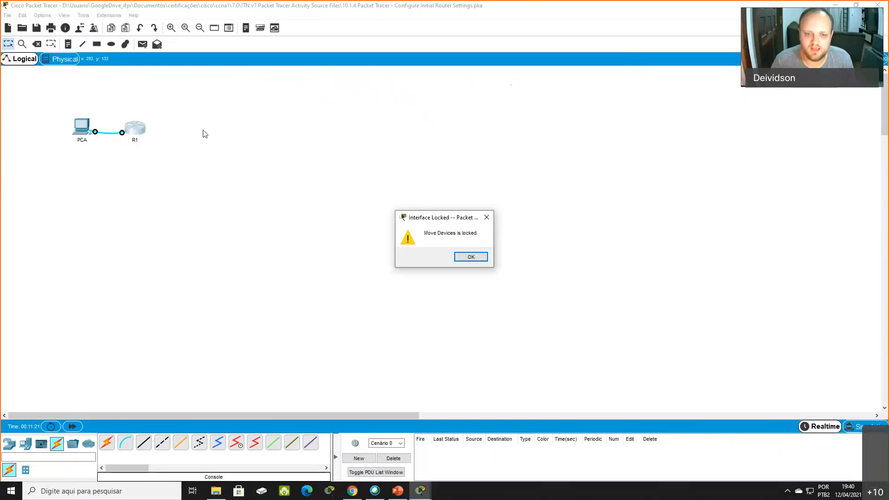
{"action": "left_click", "coordinate": [460, 260]}
{"action": "mouse_move", "coordinate": [421, 489]}
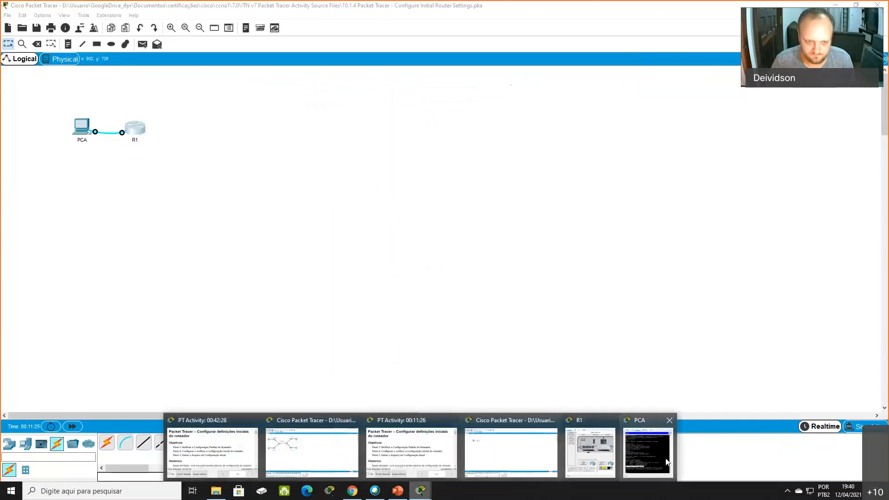
{"action": "left_click", "coordinate": [648, 452]}
{"action": "left_click", "coordinate": [394, 343]}
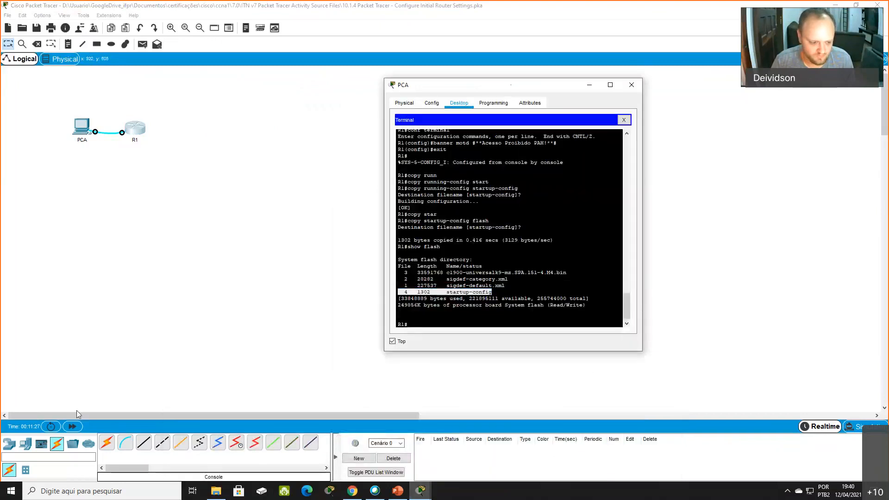
- Add a generic PC end device to the workspace below router R1
{"action": "left_click", "coordinate": [10, 445]}
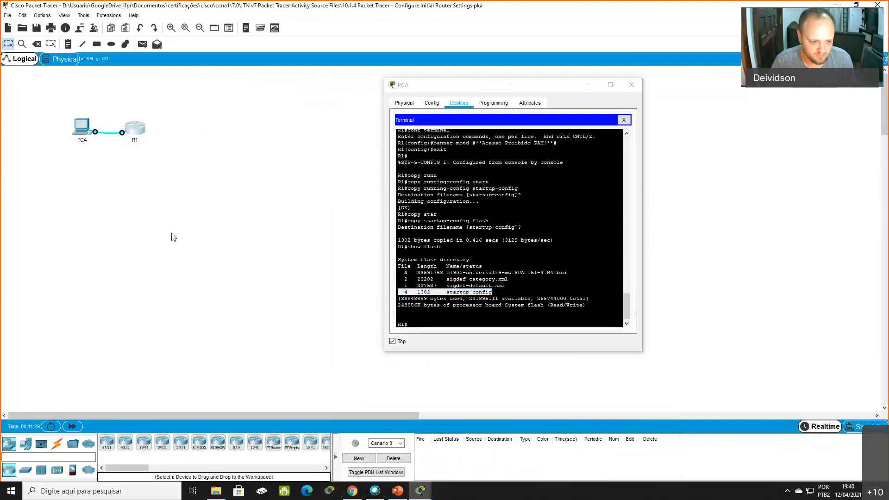
{"action": "left_click", "coordinate": [25, 444]}
{"action": "left_click", "coordinate": [107, 443]}
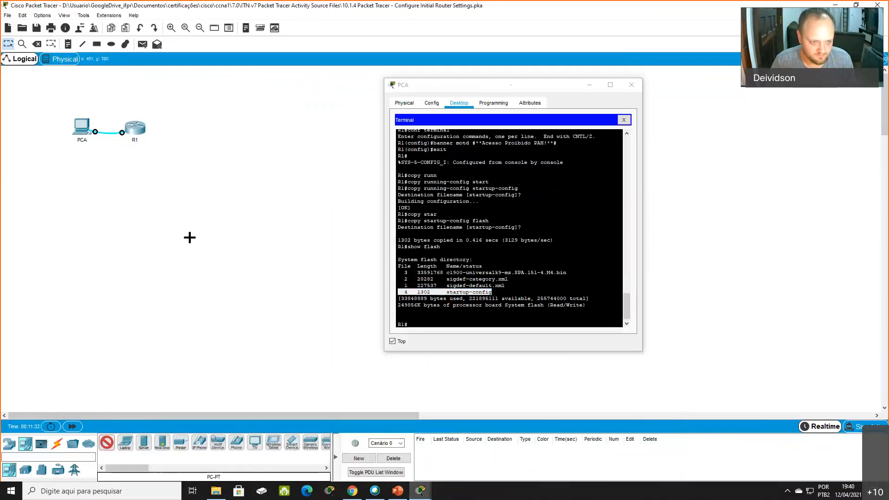
{"action": "left_click", "coordinate": [171, 179]}
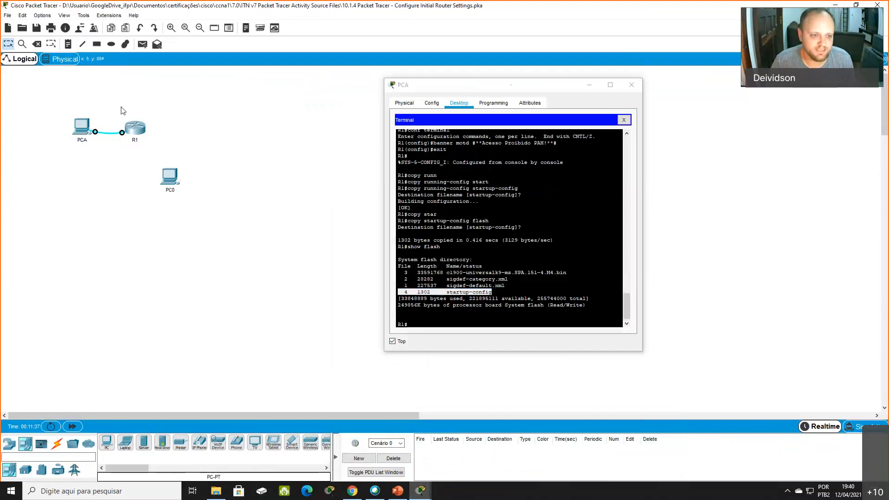
{"action": "left_click_drag", "start_coordinate": [70, 94], "coordinate": [99, 162]}
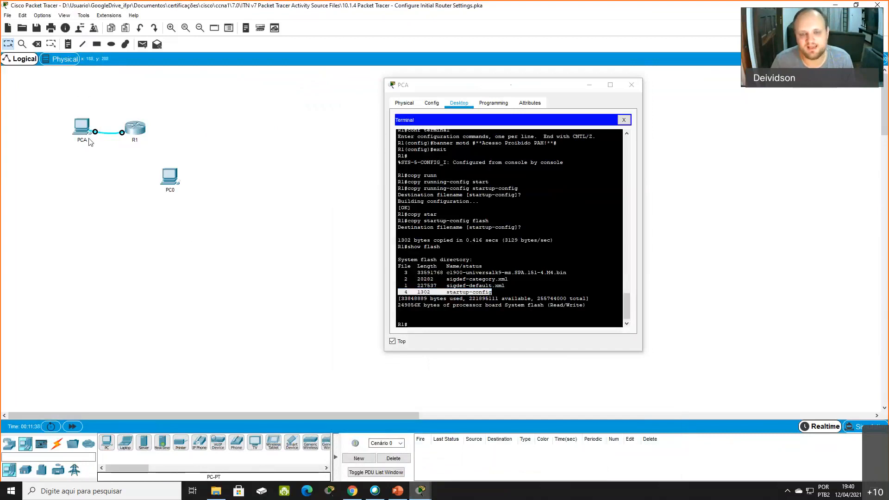
- Close the PCA window and switch to the 10.3.4 Connect a Router to a LAN activity
{"action": "left_click", "coordinate": [633, 86]}
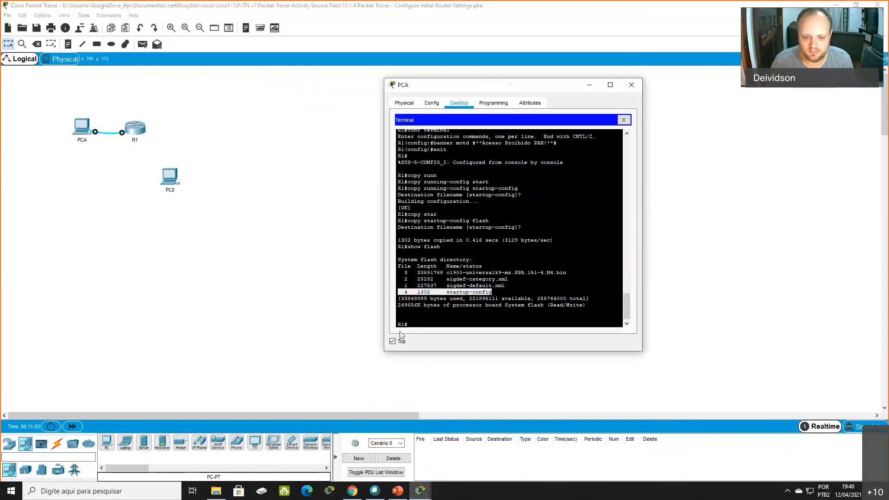
{"action": "left_click", "coordinate": [631, 86]}
{"action": "mouse_move", "coordinate": [429, 490]}
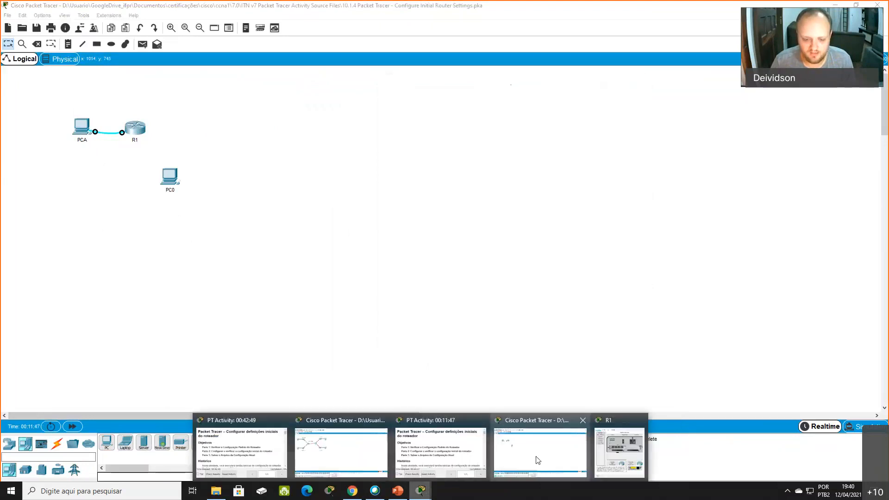
{"action": "left_click", "coordinate": [337, 452]}
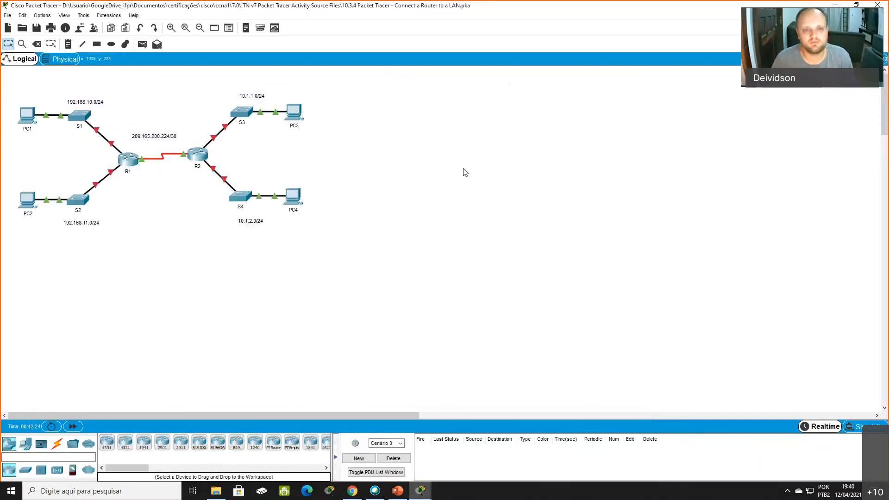
- Examine the topology: the link between R1 and R2, and the switches and PCs in each router's LANs
{"action": "left_click_drag", "start_coordinate": [65, 142], "coordinate": [488, 328]}
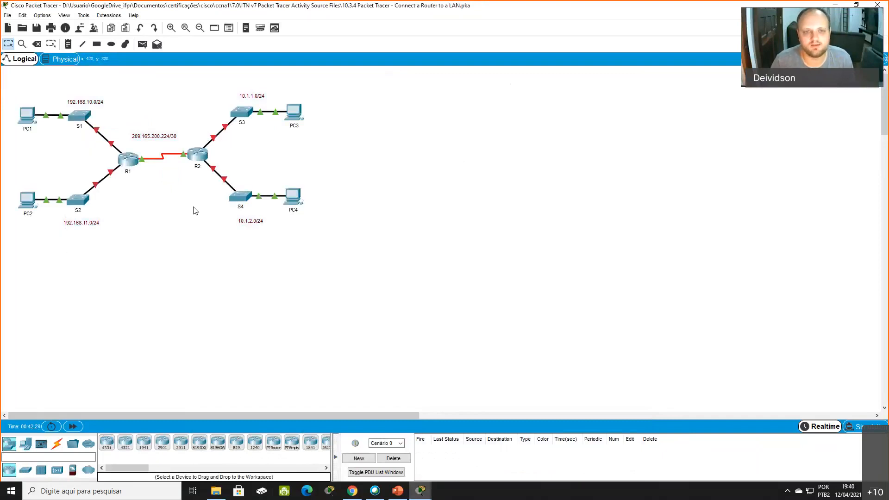
{"action": "mouse_move", "coordinate": [173, 83]}
{"action": "left_mouse_down"}
{"action": "mouse_move", "coordinate": [392, 249]}
{"action": "mouse_move", "coordinate": [187, 85]}
{"action": "left_mouse_up"}
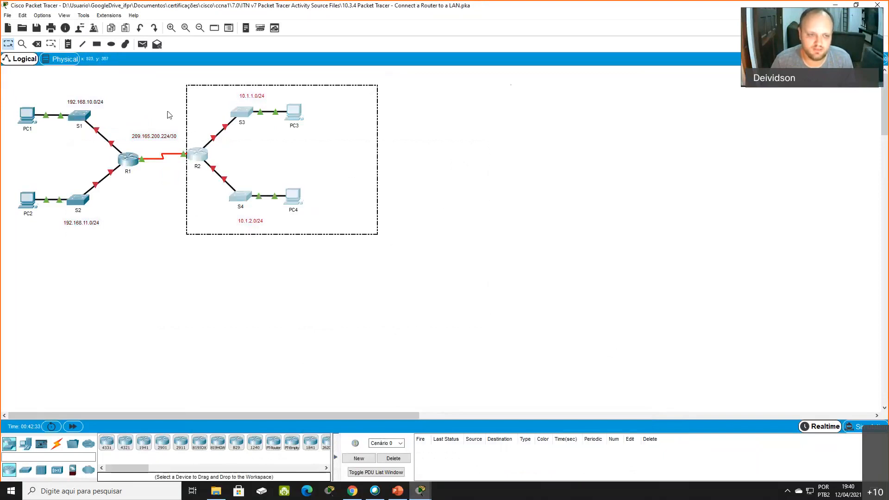
{"action": "left_click_drag", "start_coordinate": [160, 220], "coordinate": [127, 143]}
{"action": "left_click_drag", "start_coordinate": [134, 253], "coordinate": [102, 130]}
{"action": "left_click", "coordinate": [150, 252]}
{"action": "left_click_drag", "start_coordinate": [8, 177], "coordinate": [113, 230]}
{"action": "left_click_drag", "start_coordinate": [211, 77], "coordinate": [306, 136]}
{"action": "left_click_drag", "start_coordinate": [216, 218], "coordinate": [324, 180]}
{"action": "left_click", "coordinate": [338, 180]}
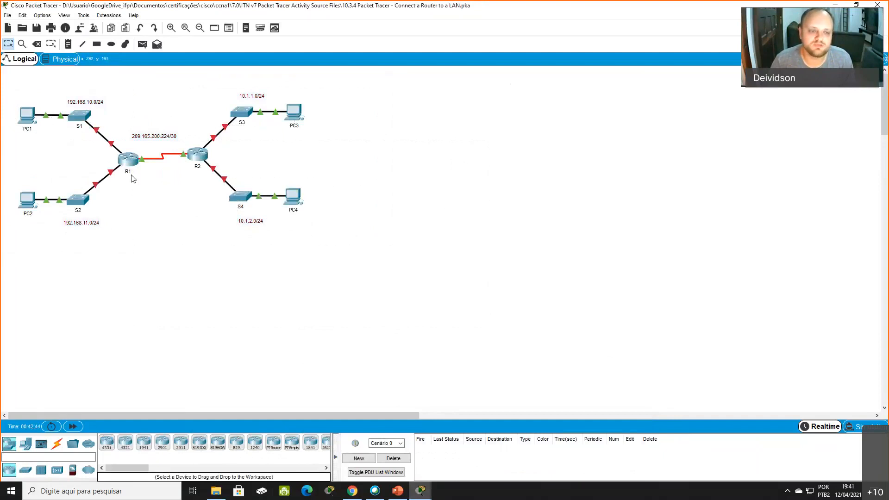
{"action": "left_click_drag", "start_coordinate": [98, 141], "coordinate": [210, 173]}
{"action": "left_click", "coordinate": [223, 211]}
{"action": "left_click_drag", "start_coordinate": [2, 95], "coordinate": [50, 130]}
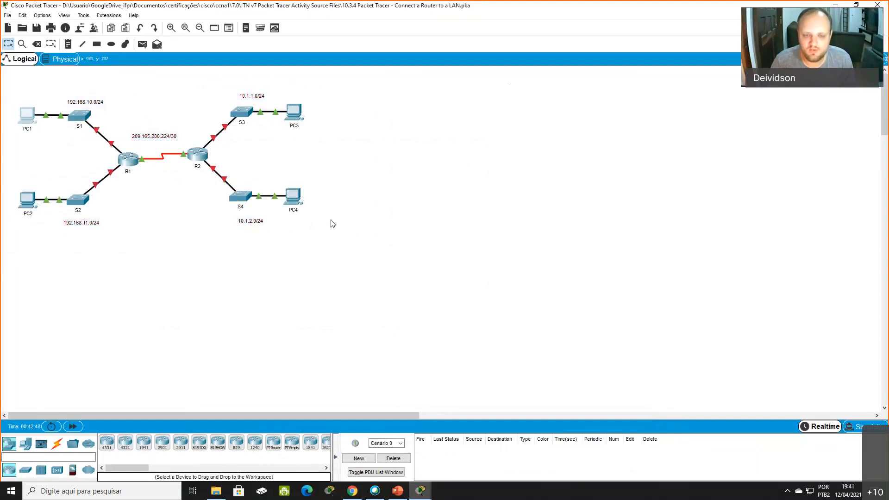
- Examine the path between PC1 and PC4 through S1, R1, R2 and S4, dismissing the locked-interface notice
{"action": "left_click_drag", "start_coordinate": [331, 224], "coordinate": [298, 169]}
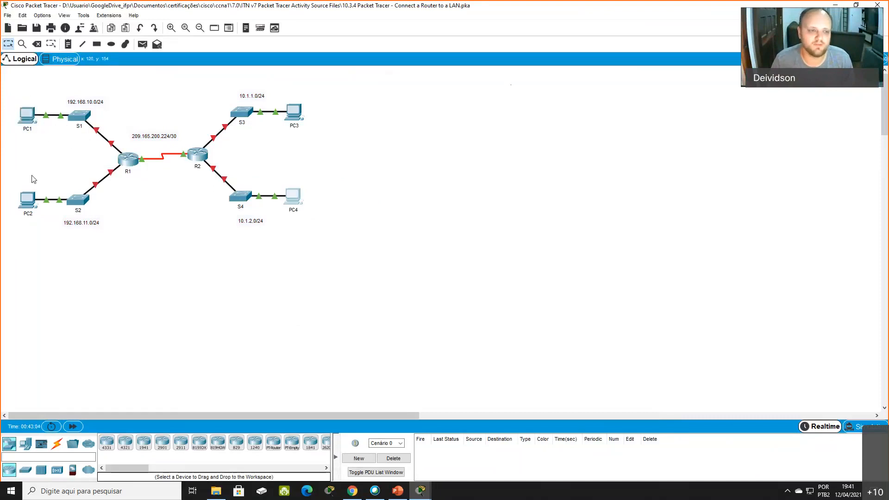
{"action": "left_click_drag", "start_coordinate": [2, 96], "coordinate": [57, 131]}
{"action": "left_click_drag", "start_coordinate": [62, 96], "coordinate": [147, 181]}
{"action": "left_click_drag", "start_coordinate": [175, 122], "coordinate": [223, 183]}
{"action": "left_click_drag", "start_coordinate": [222, 226], "coordinate": [322, 230]}
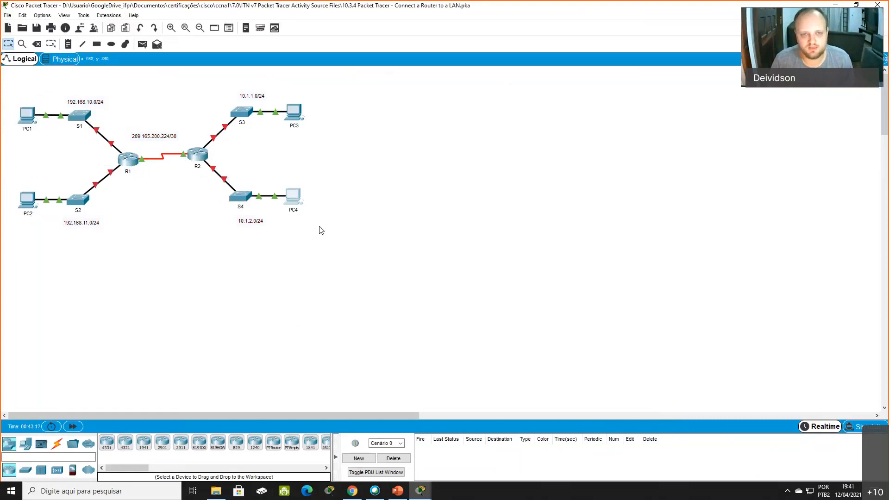
{"action": "left_click_drag", "start_coordinate": [264, 235], "coordinate": [234, 188]}
{"action": "left_click_drag", "start_coordinate": [209, 189], "coordinate": [183, 153]}
{"action": "left_click_drag", "start_coordinate": [149, 178], "coordinate": [71, 111]}
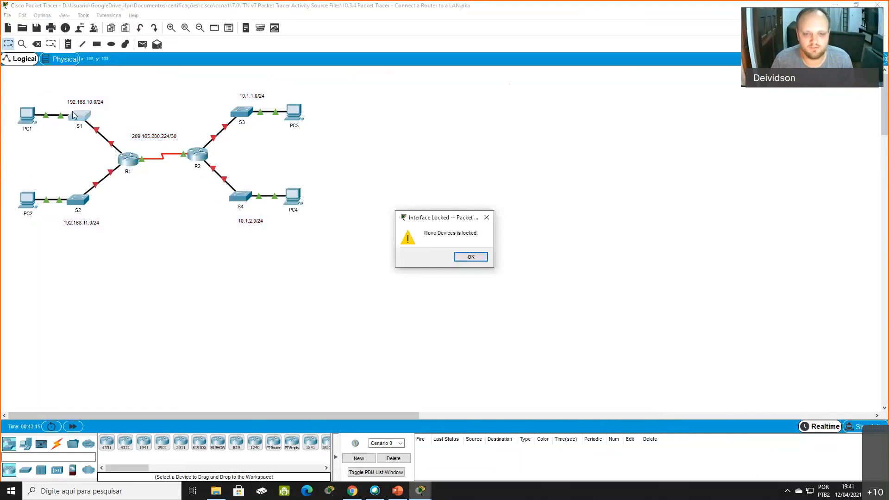
{"action": "left_click", "coordinate": [469, 257]}
{"action": "left_click_drag", "start_coordinate": [7, 92], "coordinate": [50, 132]}
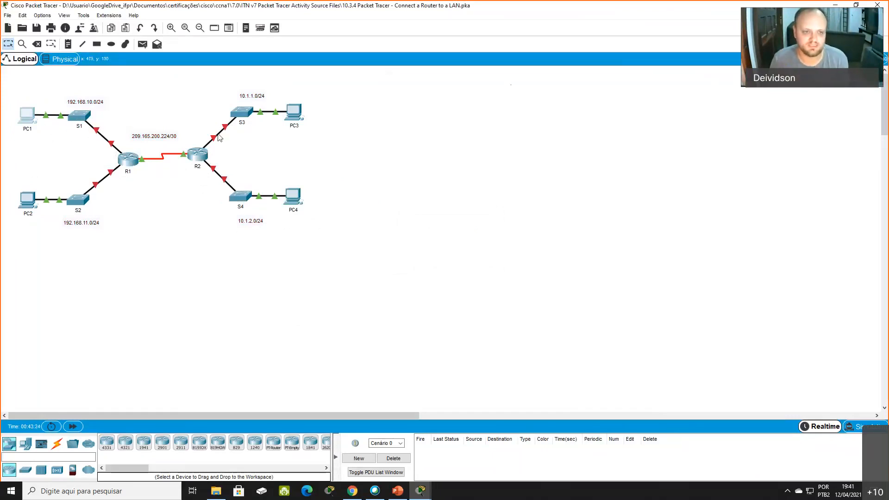
{"action": "left_click", "coordinate": [441, 182]}
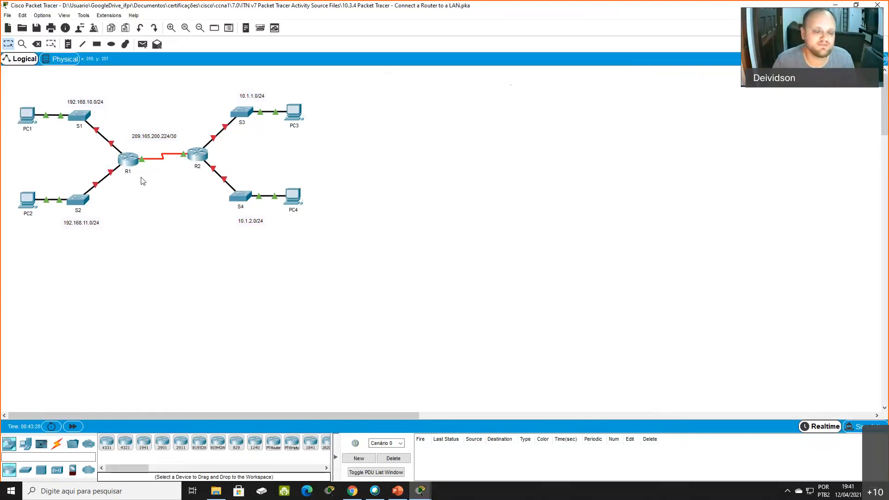
- Examine R1's two LANs: PC1 with S1, PC2 with S2, and both links to the router
{"action": "left_click_drag", "start_coordinate": [3, 93], "coordinate": [117, 134]}
{"action": "left_click_drag", "start_coordinate": [6, 171], "coordinate": [109, 232]}
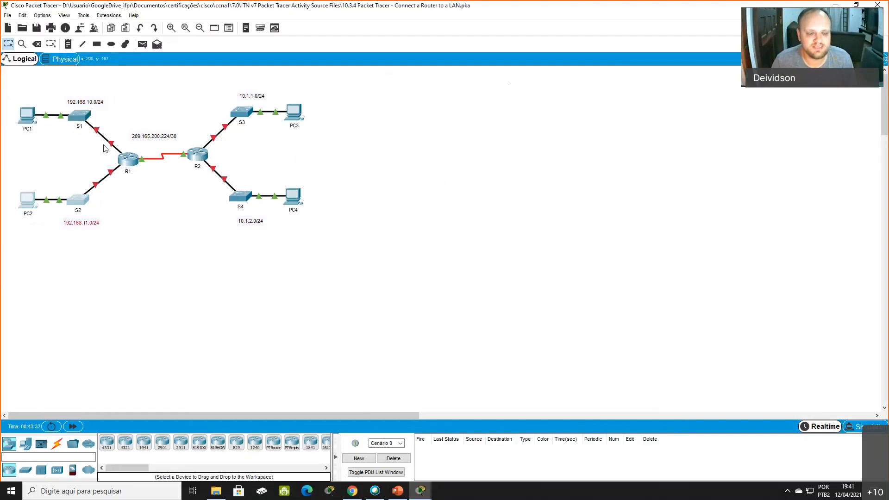
{"action": "left_click_drag", "start_coordinate": [106, 123], "coordinate": [132, 194]}
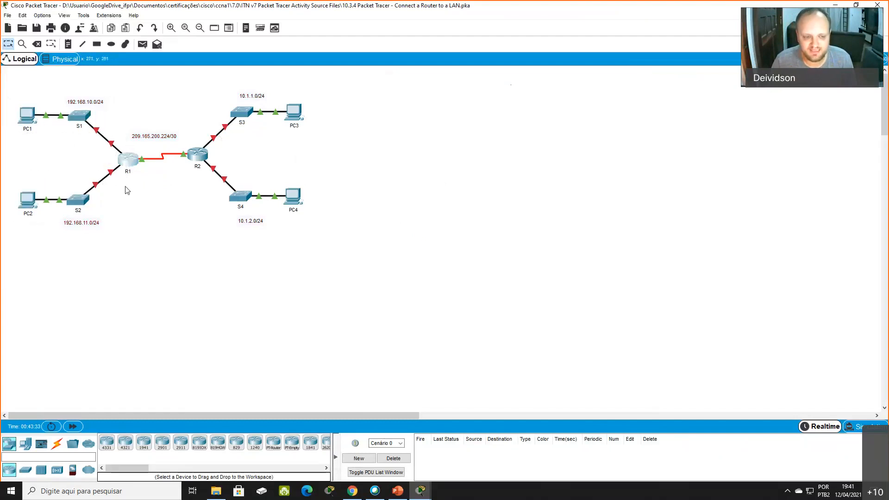
{"action": "left_click", "coordinate": [91, 167]}
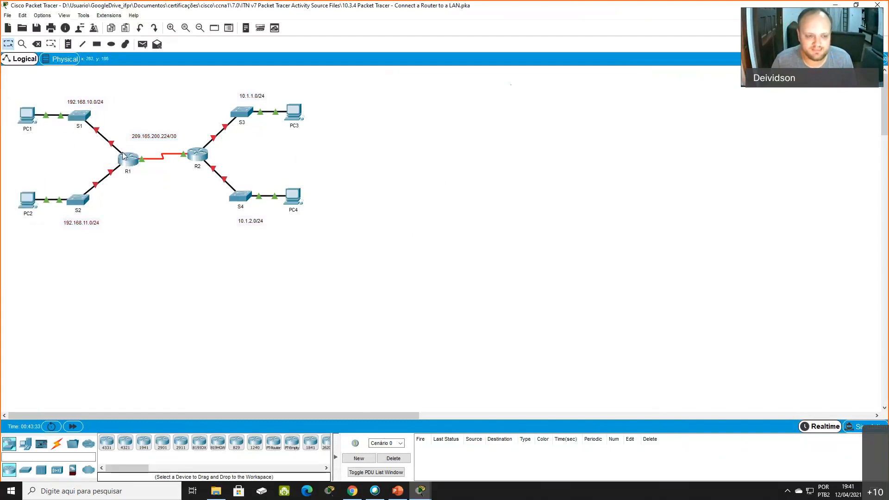
{"action": "left_click", "coordinate": [123, 160]}
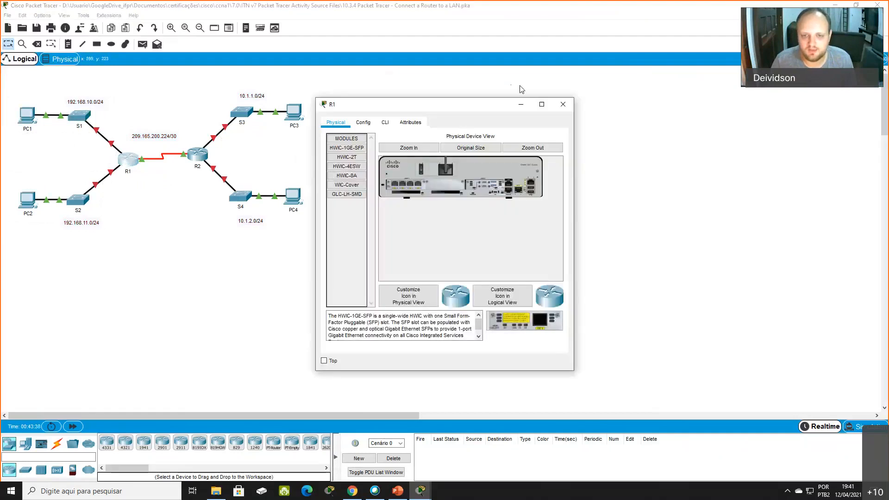
{"action": "left_click", "coordinate": [484, 127]}
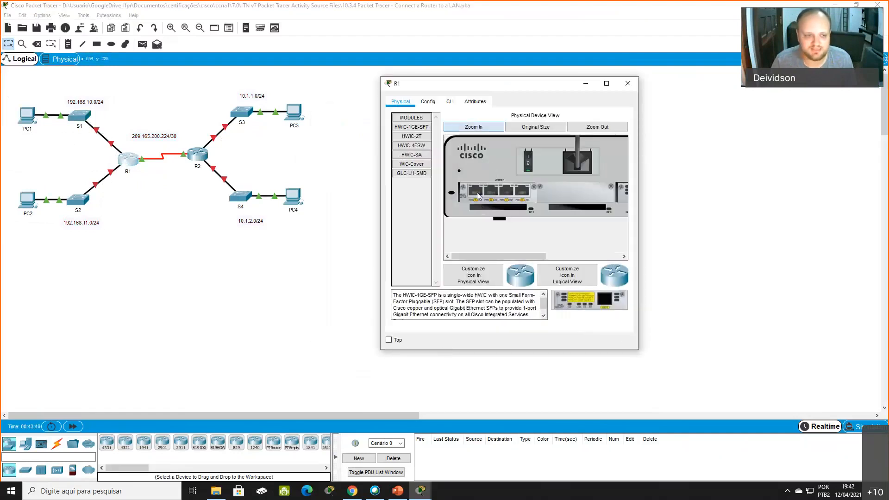
{"action": "left_click_drag", "start_coordinate": [9, 94], "coordinate": [99, 142]}
{"action": "left_click", "coordinate": [421, 491]}
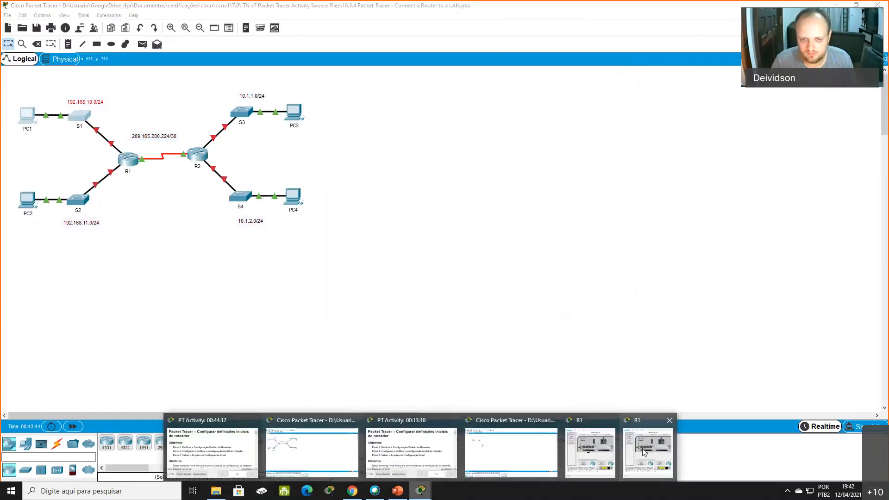
{"action": "left_click", "coordinate": [644, 452]}
{"action": "left_click", "coordinate": [399, 342]}
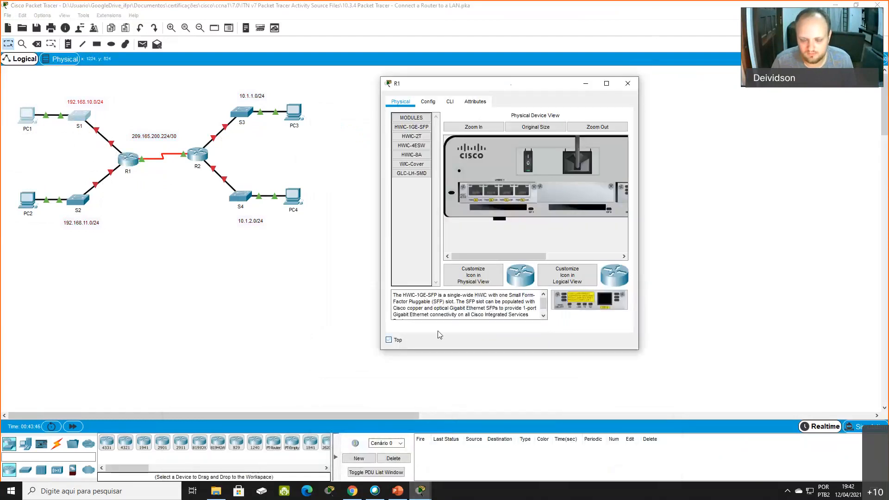
{"action": "left_click", "coordinate": [628, 83]}
- Open R1's device window kept on top, enlarge its physical view, and compare its ports with the S2 LAN and R2 links
{"action": "left_click", "coordinate": [128, 160]}
{"action": "left_click", "coordinate": [335, 359]}
{"action": "left_click", "coordinate": [409, 148]}
{"action": "left_click_drag", "start_coordinate": [105, 88], "coordinate": [78, 230]}
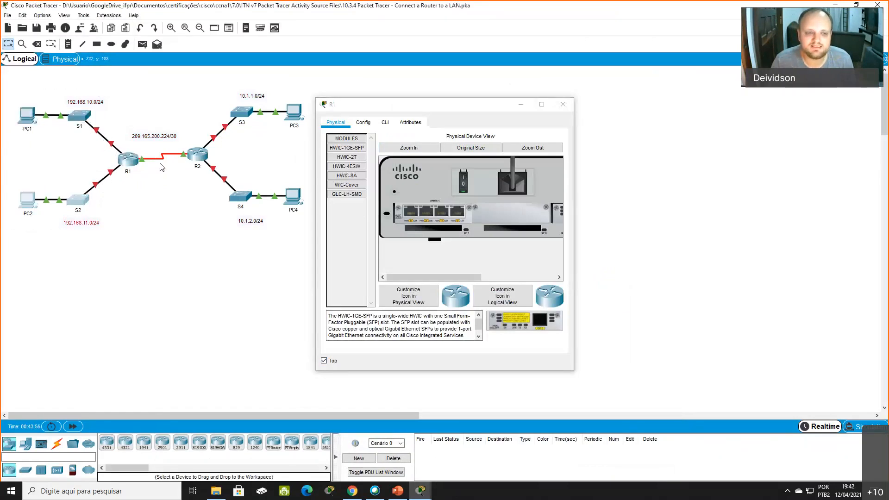
{"action": "left_click_drag", "start_coordinate": [130, 131], "coordinate": [194, 181]}
{"action": "left_click", "coordinate": [159, 197]}
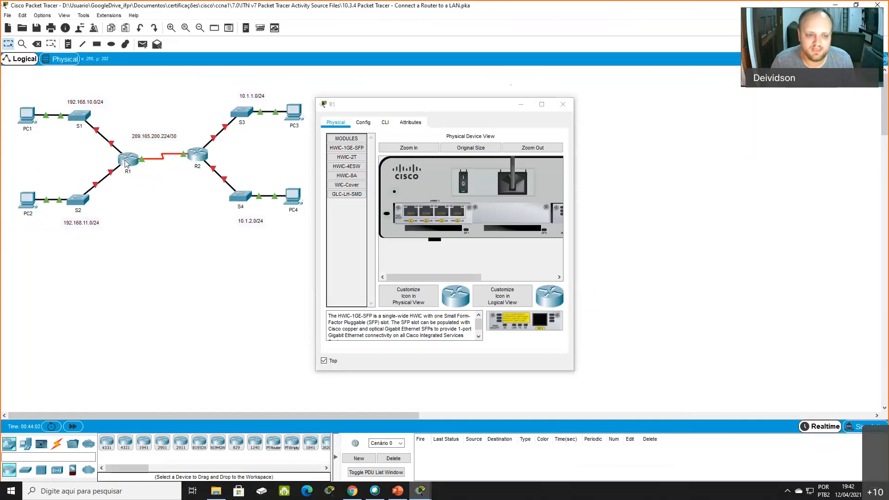
{"action": "left_click_drag", "start_coordinate": [97, 151], "coordinate": [143, 186]}
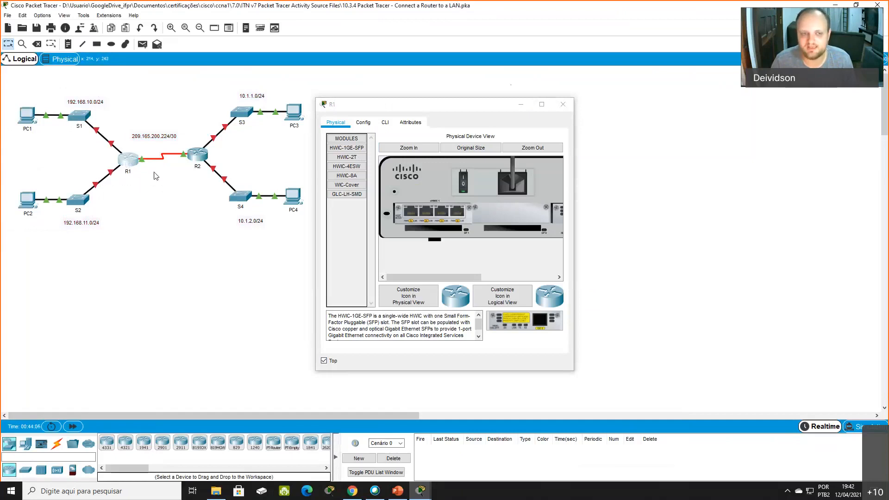
{"action": "left_click_drag", "start_coordinate": [181, 130], "coordinate": [226, 181]}
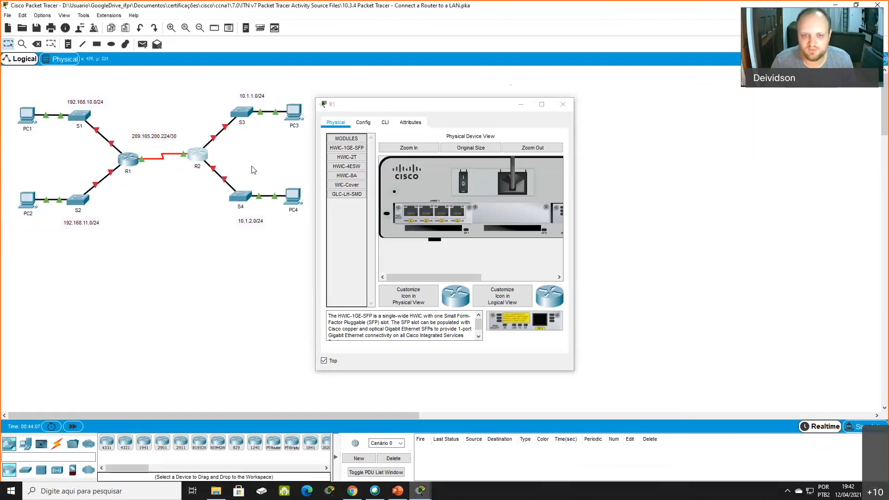
- Open R1's command line, move its window away from the topology, and log in with the console password
{"action": "left_click", "coordinate": [385, 122]}
{"action": "left_click_drag", "start_coordinate": [463, 104], "coordinate": [543, 89]}
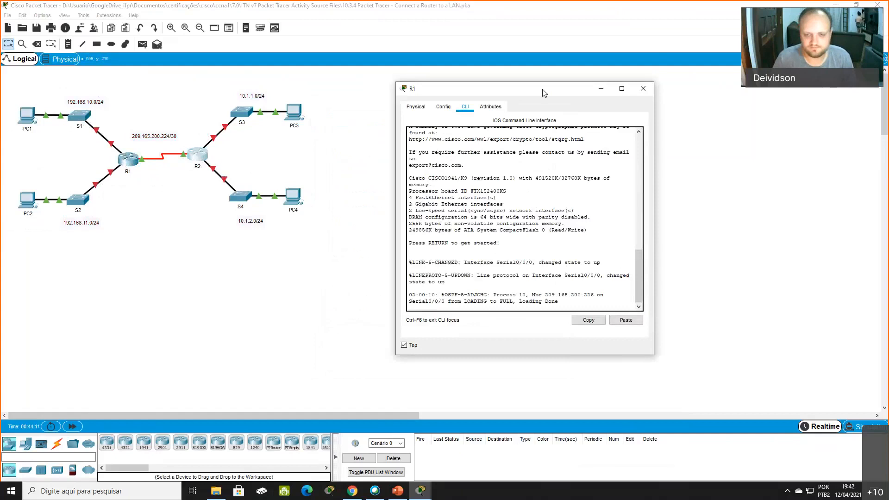
{"action": "left_click", "coordinate": [574, 198]}
{"action": "key", "text": "Return"}
{"action": "key", "text": "Return"}
{"action": "key", "text": "Return"}
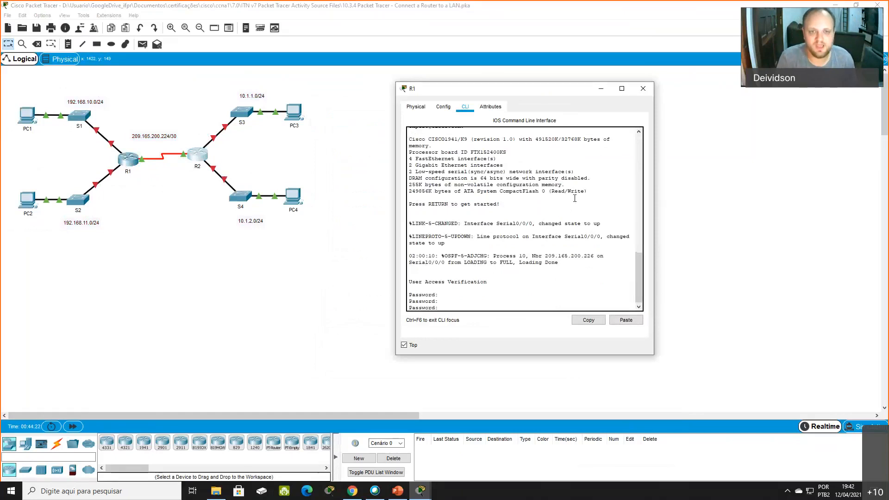
{"action": "key", "text": "Return"}
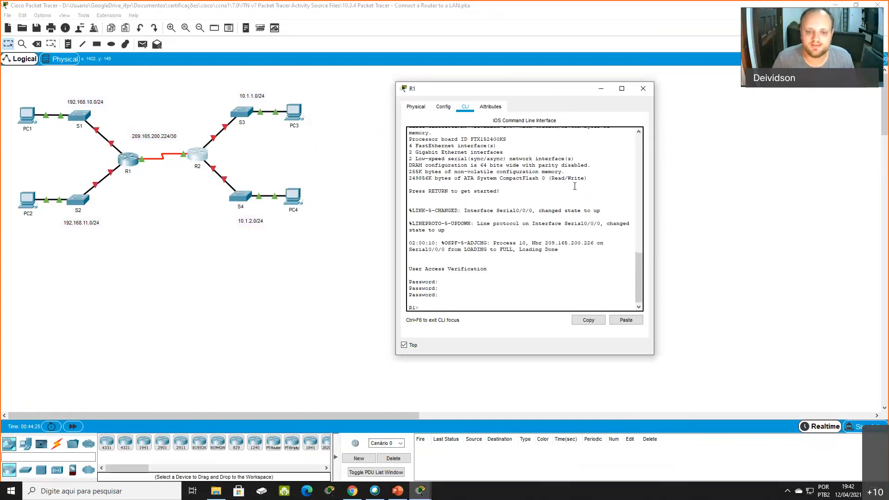
- Enter privileged EXEC mode on R1 with enable and its password
{"action": "left_click_drag", "start_coordinate": [423, 308], "coordinate": [370, 306]}
{"action": "type", "text": "enable"}
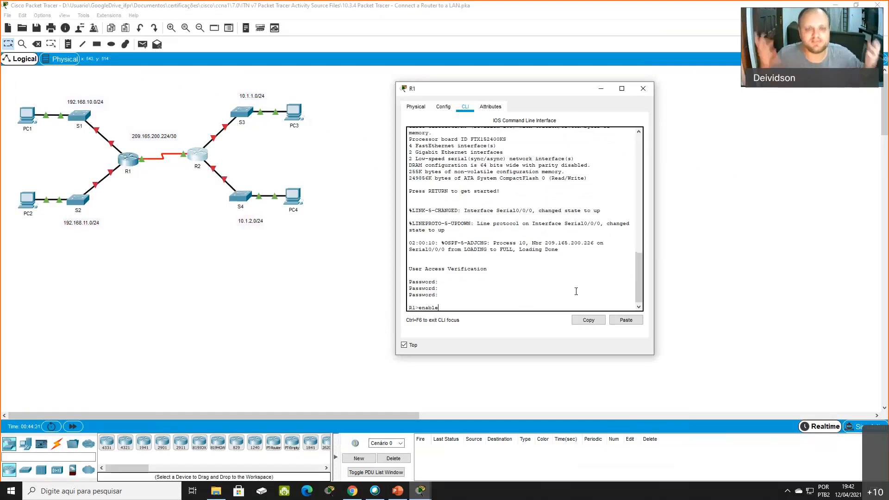
{"action": "key", "text": "Return"}
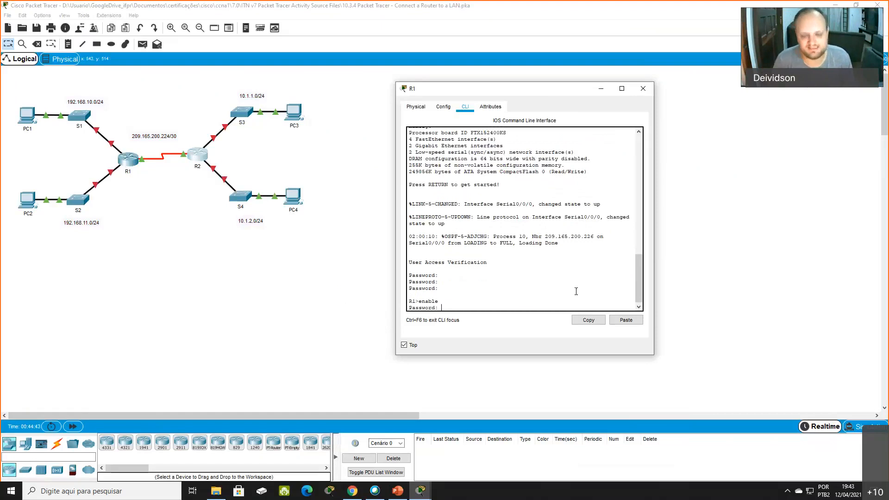
{"action": "key", "text": "Return"}
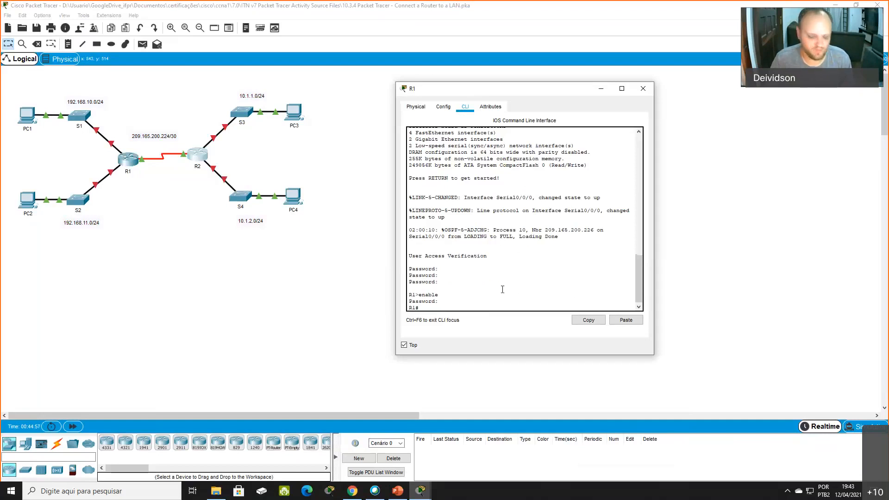
- Run show ip interface brief on R1 to display its interface summary
{"action": "type", "text": "show ip inter"}
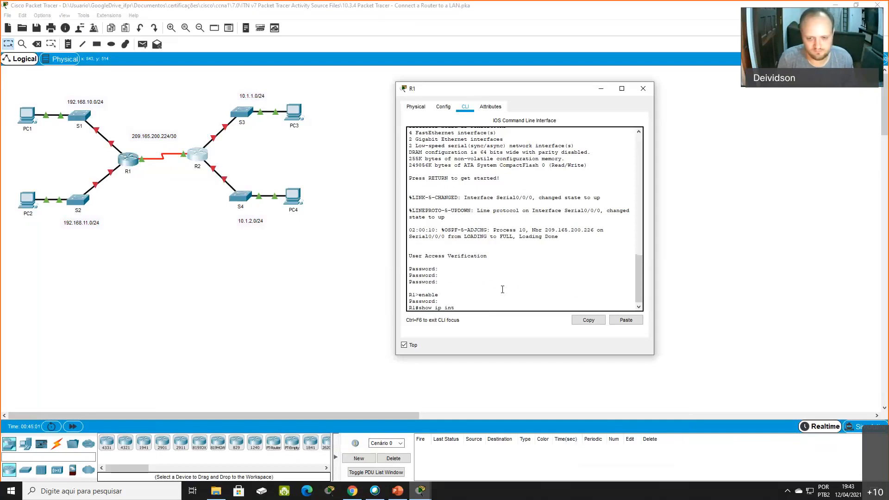
{"action": "key", "text": "Tab"}
{"action": "type", "text": "bri"}
{"action": "key", "text": "Tab"}
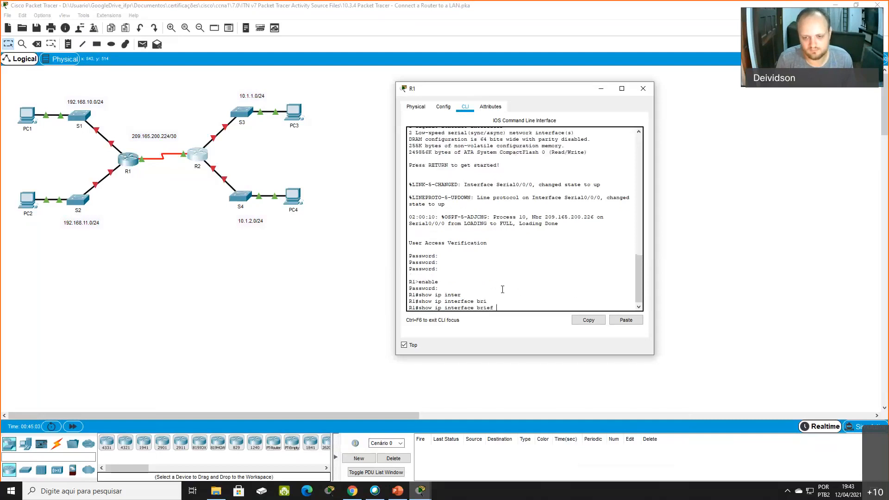
{"action": "key", "text": "Return"}
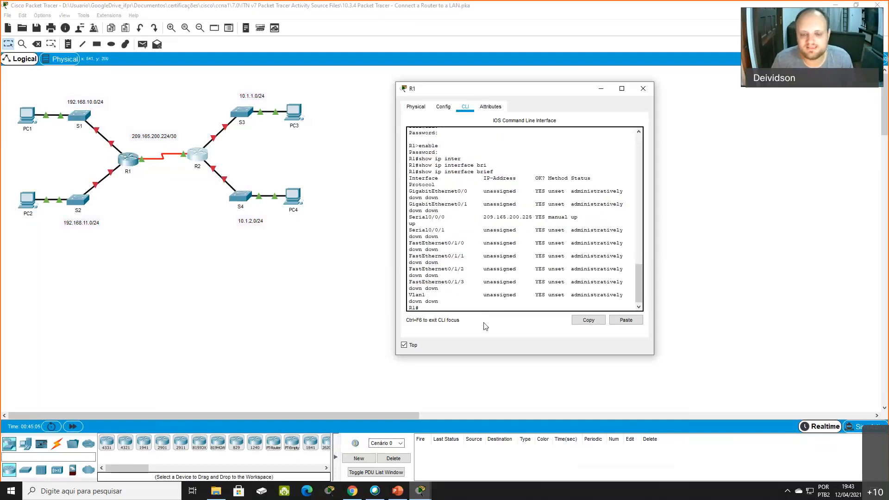
- Widen R1's window and examine the interface summary's Interface, IP-Address, OK?, Method, Status and Protocol columns
{"action": "left_click_drag", "start_coordinate": [442, 301], "coordinate": [387, 190]}
{"action": "left_click", "coordinate": [411, 179]}
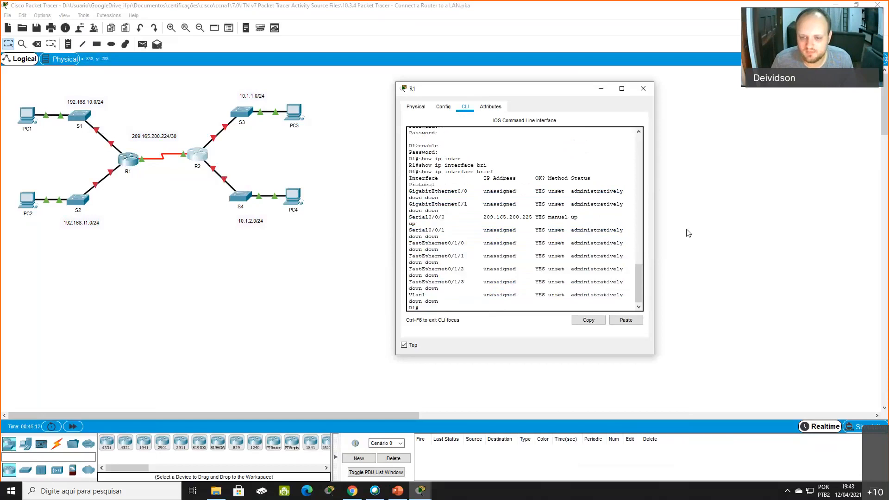
{"action": "left_click_drag", "start_coordinate": [654, 233], "coordinate": [715, 233]}
{"action": "double_click", "coordinate": [419, 242]}
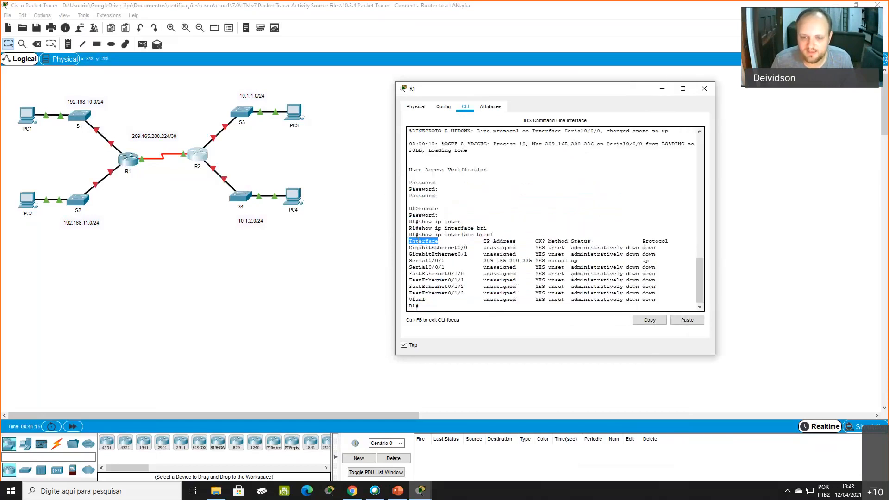
{"action": "double_click", "coordinate": [502, 242]}
{"action": "double_click", "coordinate": [543, 242]}
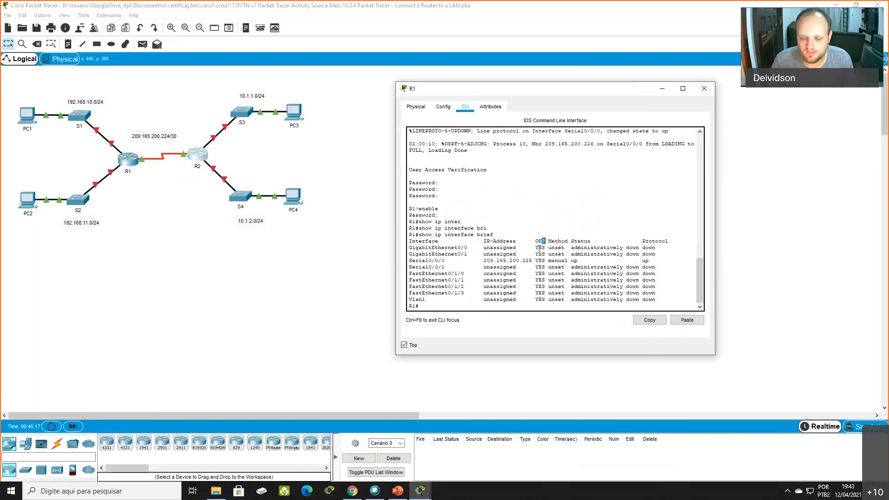
{"action": "double_click", "coordinate": [558, 242]}
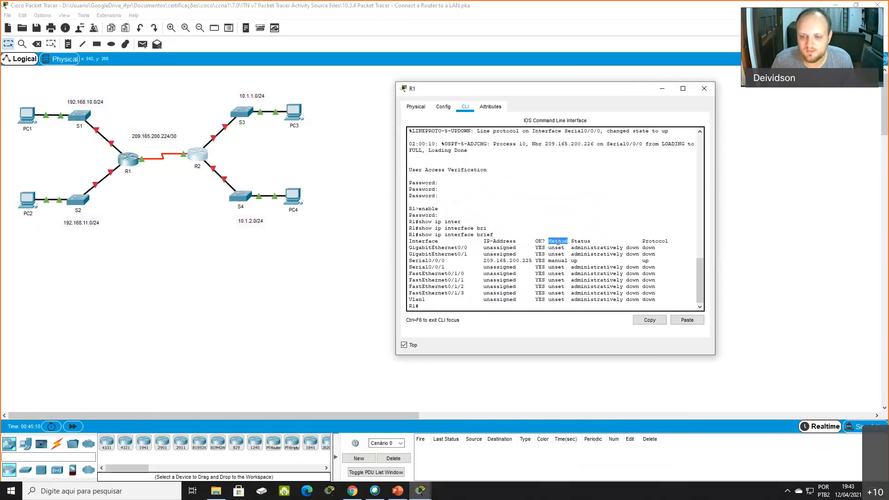
{"action": "double_click", "coordinate": [585, 241]}
{"action": "double_click", "coordinate": [655, 241]}
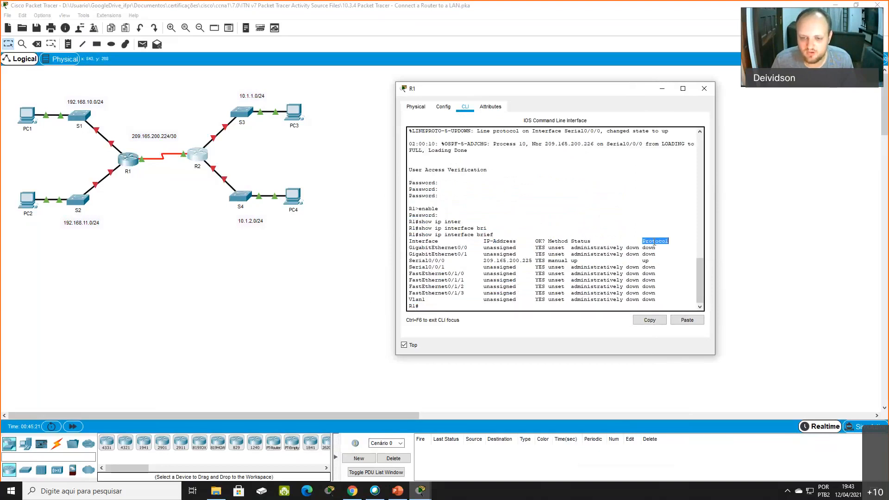
- Examine the GigabitEthernet, Serial0/0/0 and FastEthernet entries in the summary against R1's links in the topology
{"action": "double_click", "coordinate": [417, 248]}
{"action": "left_click_drag", "start_coordinate": [416, 248], "coordinate": [466, 249]}
{"action": "double_click", "coordinate": [418, 253]}
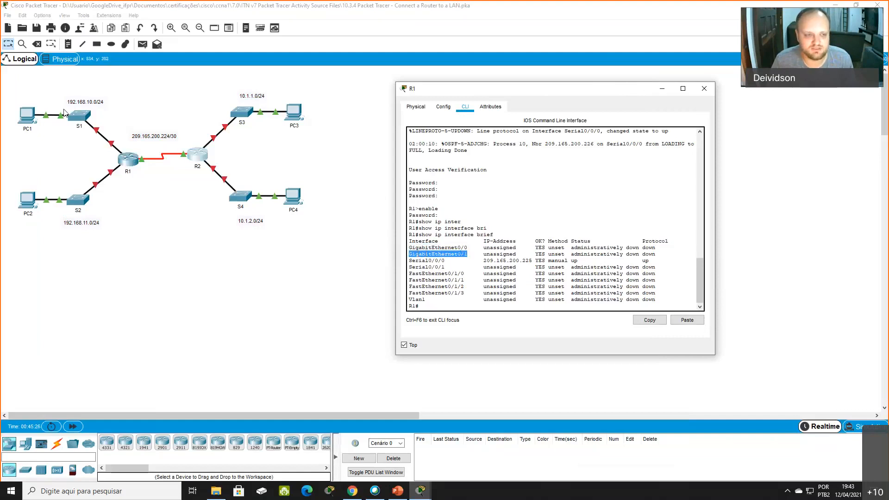
{"action": "left_click_drag", "start_coordinate": [56, 88], "coordinate": [127, 224]}
{"action": "left_click", "coordinate": [451, 265]}
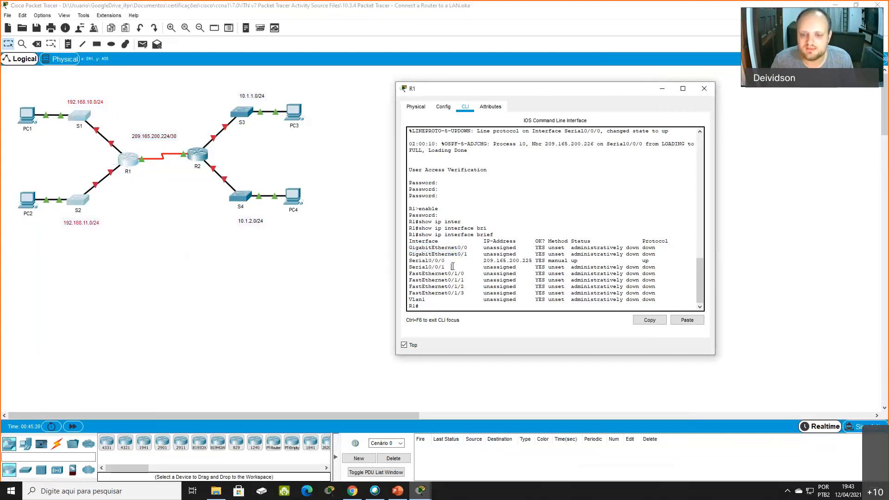
{"action": "double_click", "coordinate": [427, 260]}
{"action": "left_click", "coordinate": [180, 144]}
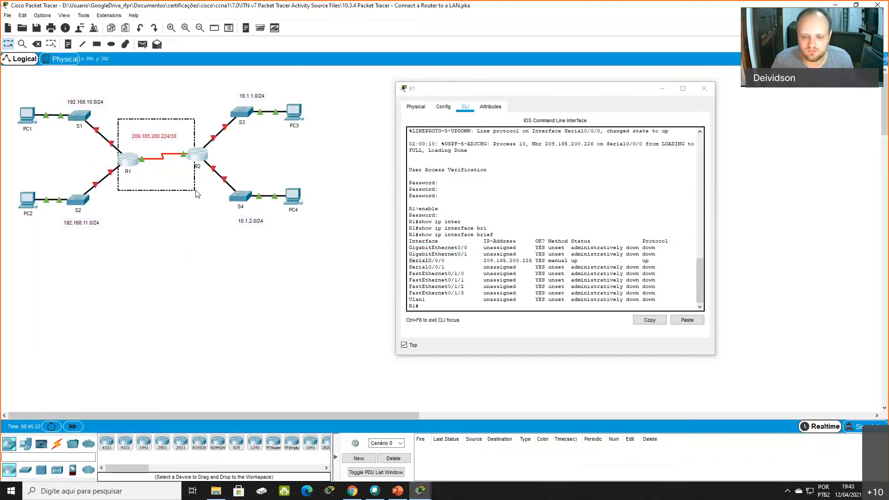
{"action": "left_click_drag", "start_coordinate": [409, 273], "coordinate": [683, 294]}
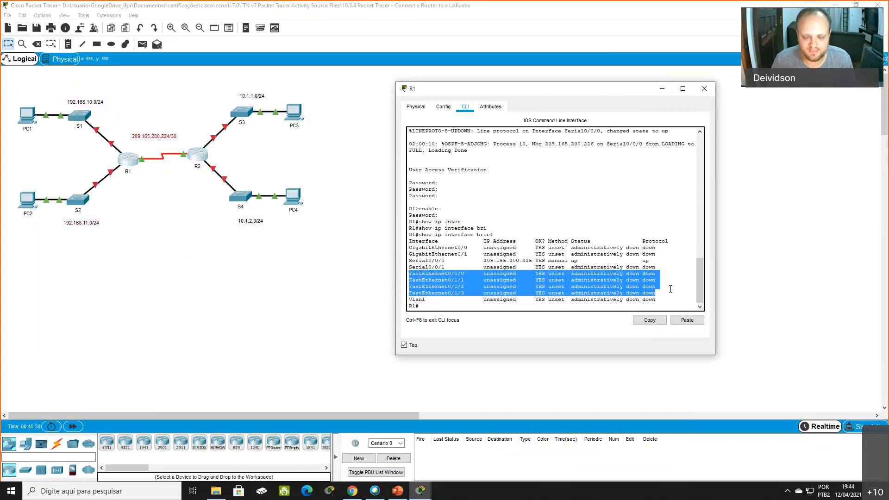
{"action": "left_click", "coordinate": [459, 238]}
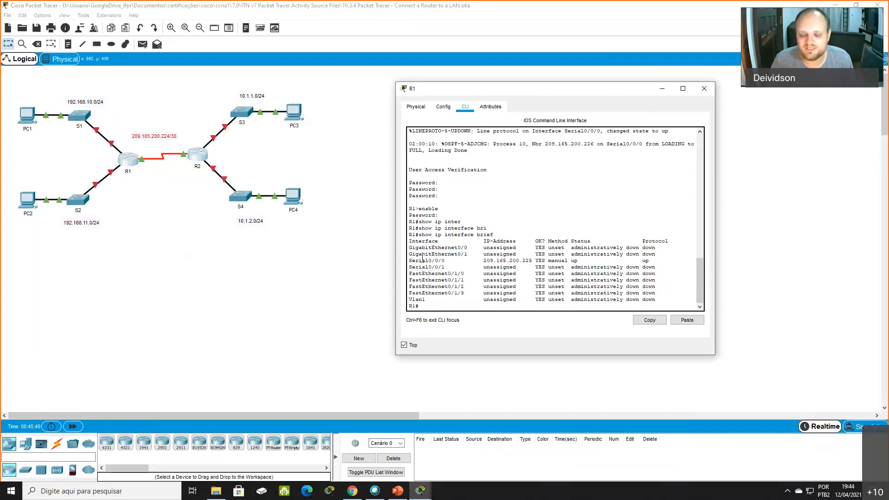
- Examine the Serial0/0/0 IP address and the GigabitEthernet0/0 entry in R1's interface summary against the topology
{"action": "triple_click", "coordinate": [493, 261]}
{"action": "left_click_drag", "start_coordinate": [115, 119], "coordinate": [207, 193]}
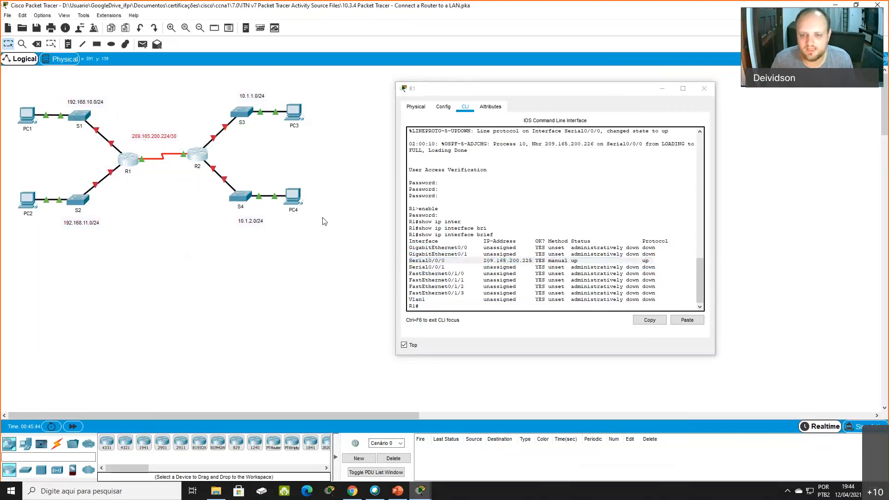
{"action": "left_click_drag", "start_coordinate": [484, 260], "coordinate": [531, 264]}
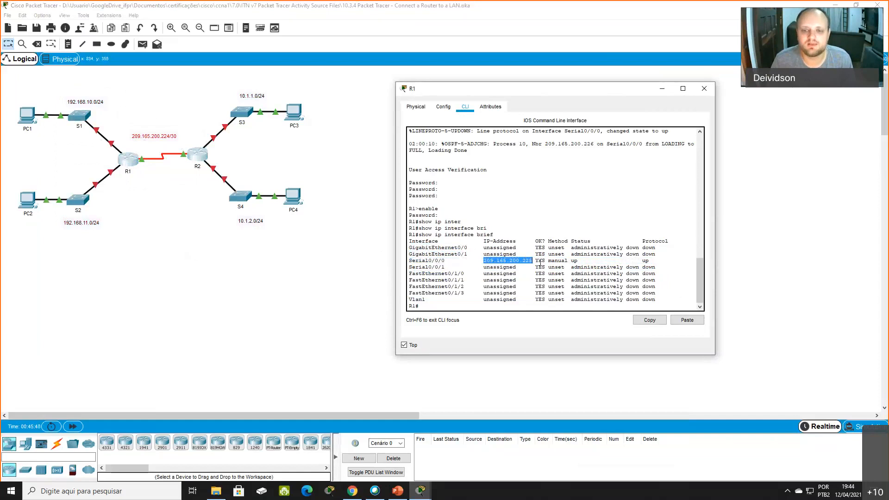
{"action": "left_click_drag", "start_coordinate": [409, 248], "coordinate": [472, 251]}
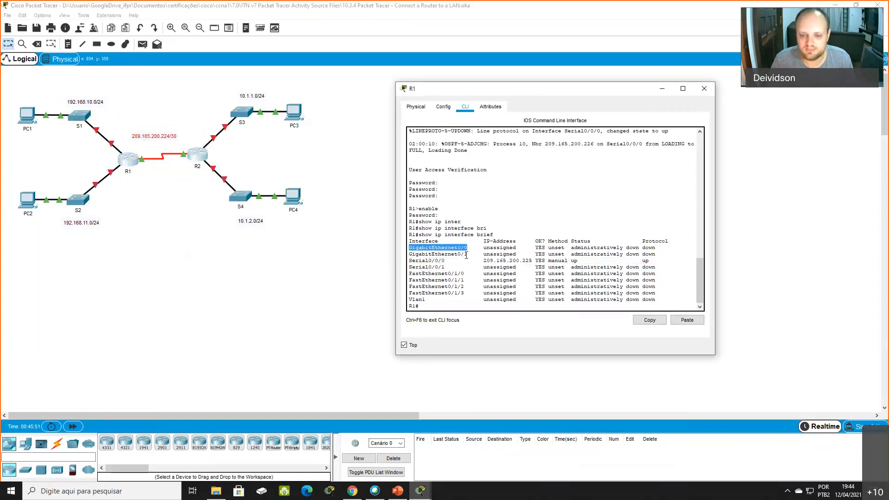
{"action": "left_click", "coordinate": [467, 255]}
{"action": "key", "text": "Return"}
{"action": "key", "text": "Return"}
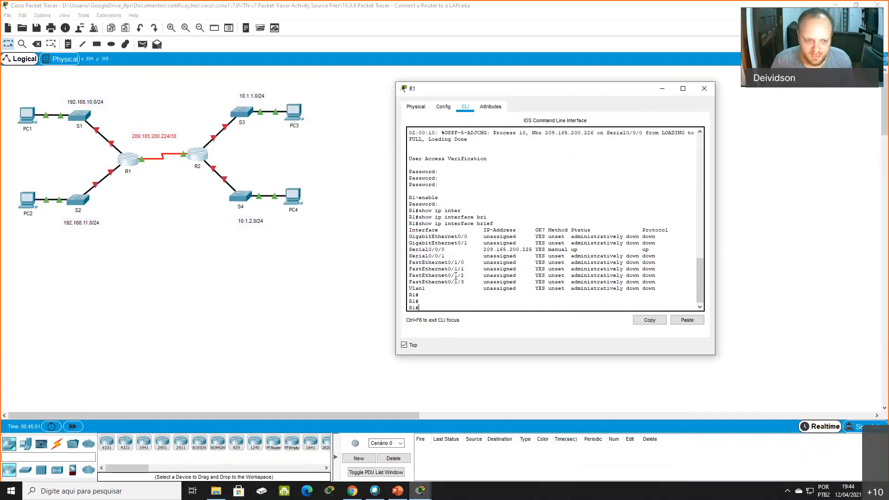
- Try to select the interface as GigaitEthernet0/0 with the interface command from R1's privileged EXEC prompt
{"action": "type", "text": "interface g"}
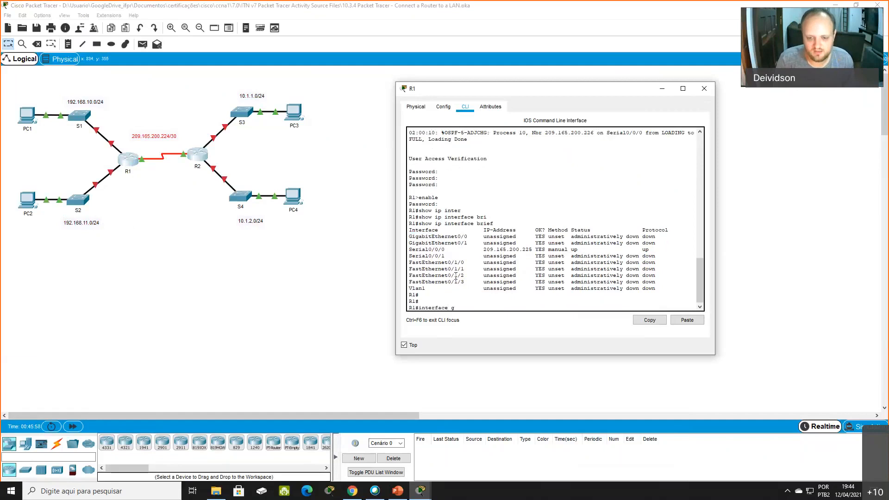
{"action": "type", "text": "ig"}
{"action": "key", "text": "Tab"}
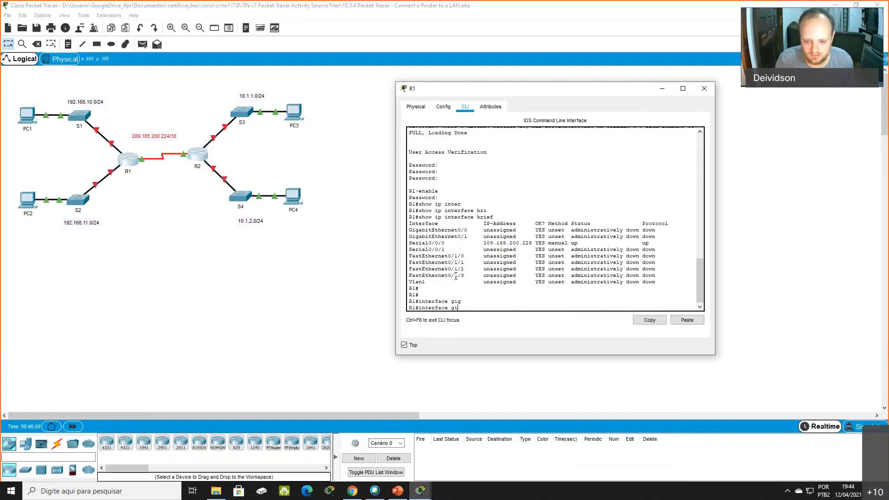
{"action": "type", "text": "igab"}
{"action": "key", "text": "BackSpace"}
{"action": "key", "text": "BackSpace"}
{"action": "key", "text": "BackSpace"}
{"action": "key", "text": "BackSpace"}
{"action": "key", "text": "BackSpace"}
{"action": "type", "text": "G"}
{"action": "key", "text": "Tab"}
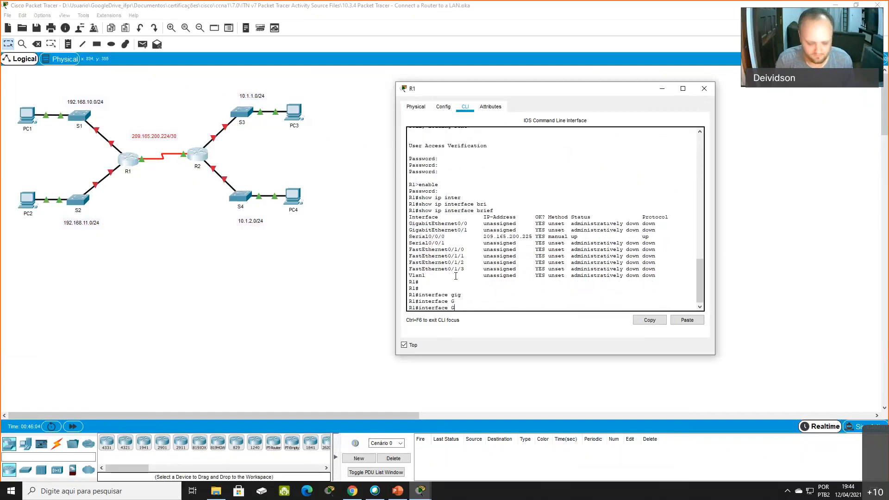
{"action": "type", "text": "igaitEthernet"}
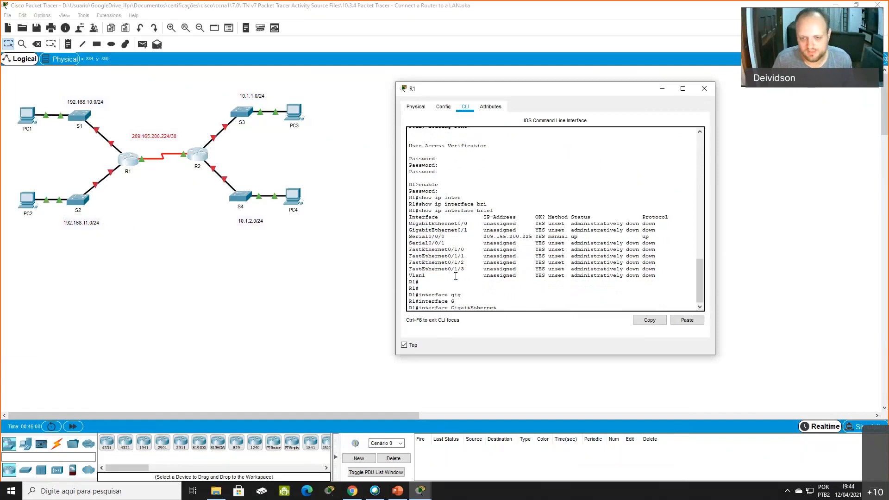
{"action": "type", "text": "0/"}
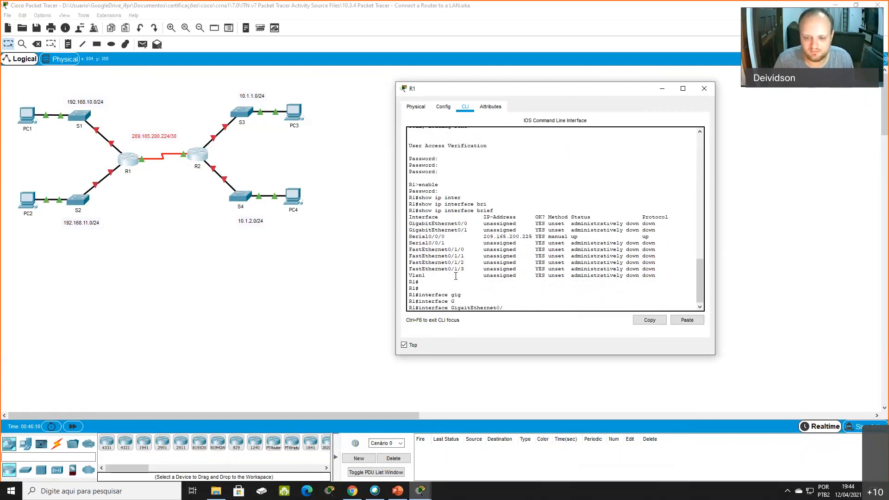
{"action": "type", "text": "0"}
{"action": "key", "text": "Return"}
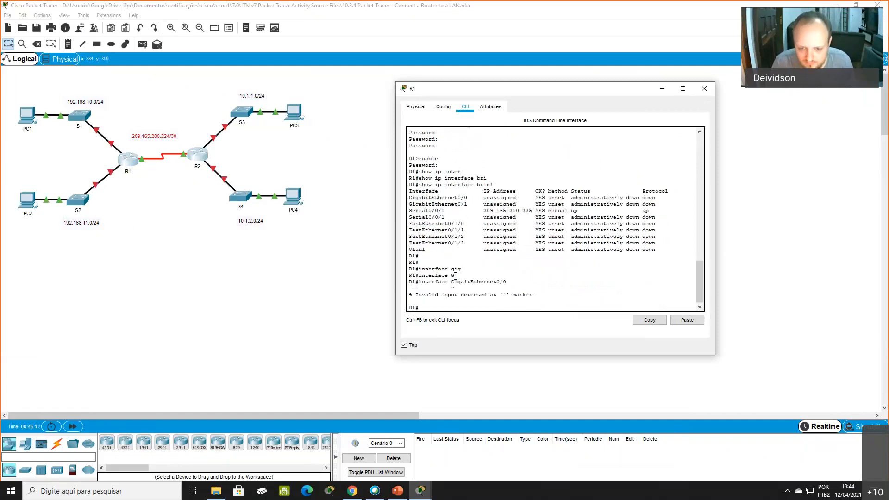
- Enter global configuration mode on R1 with configure terminal
{"action": "key", "text": "Up"}
{"action": "key", "text": "Down"}
{"action": "type", "text": "c"}
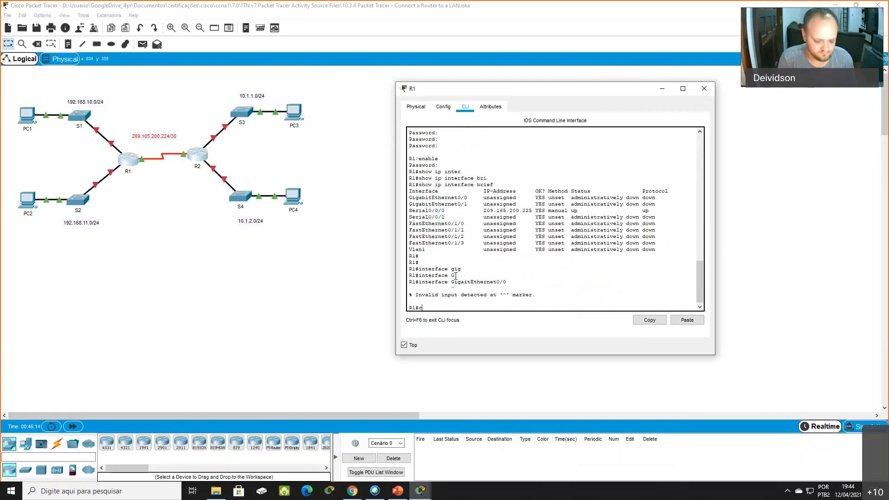
{"action": "type", "text": "onfigure term"}
{"action": "key", "text": "Tab"}
{"action": "key", "text": "Return"}
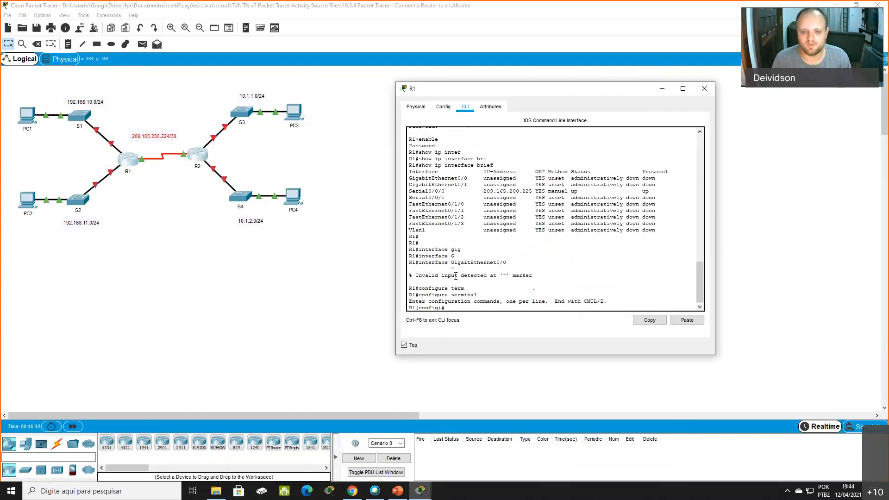
- Enter interface configuration mode for gigabitEthernet0/0 on R1, matching the name in the interface summary
{"action": "type", "text": "i"}
{"action": "type", "text": "nterface g"}
{"action": "key", "text": "Tab"}
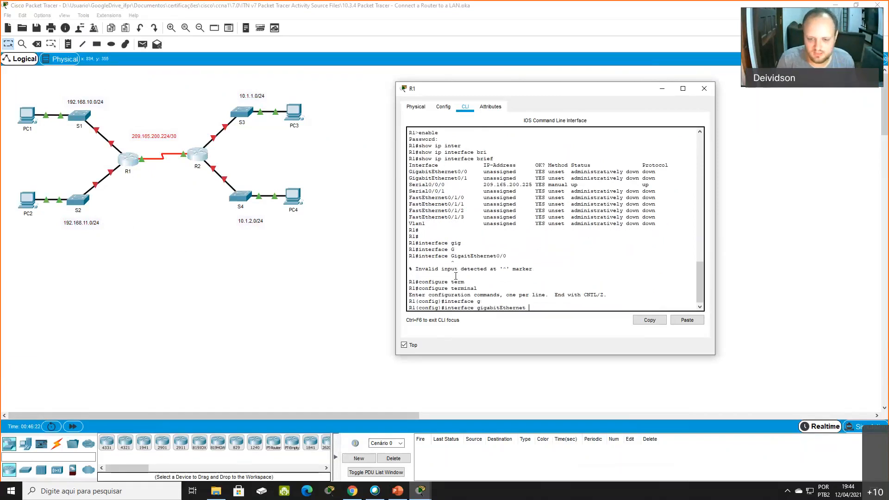
{"action": "type", "text": "0/0"}
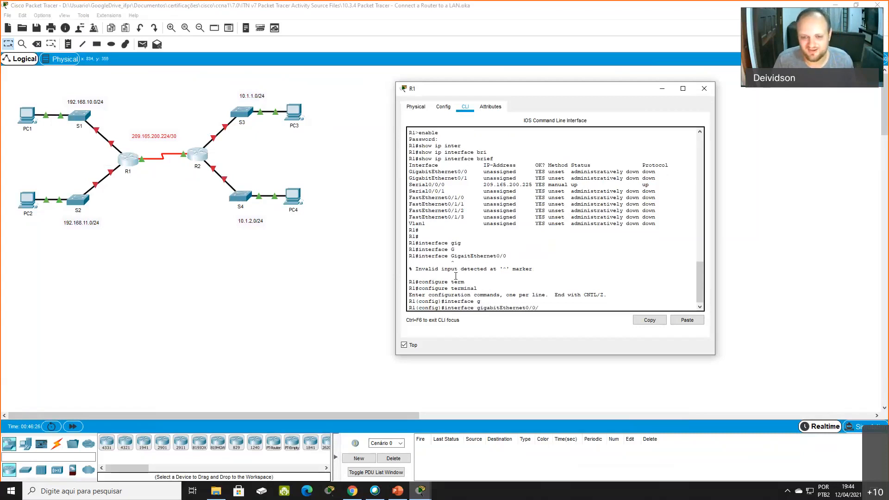
{"action": "left_click_drag", "start_coordinate": [468, 172], "coordinate": [409, 172]}
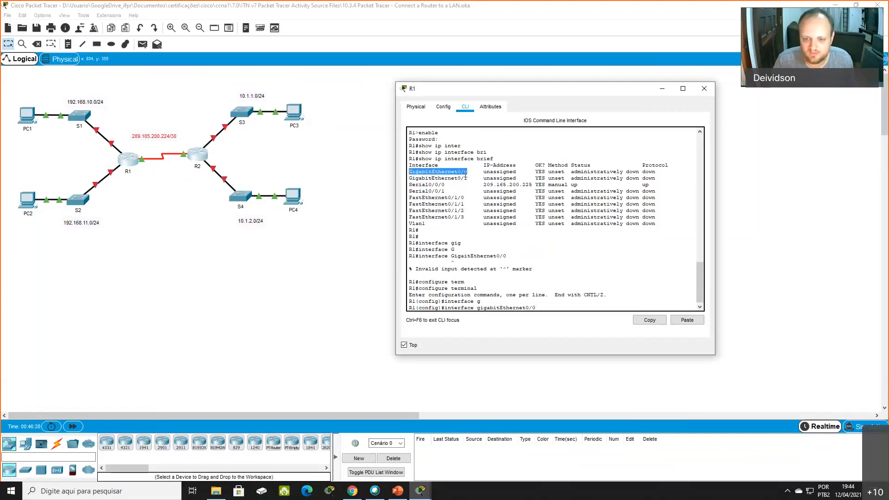
{"action": "left_click", "coordinate": [535, 309]}
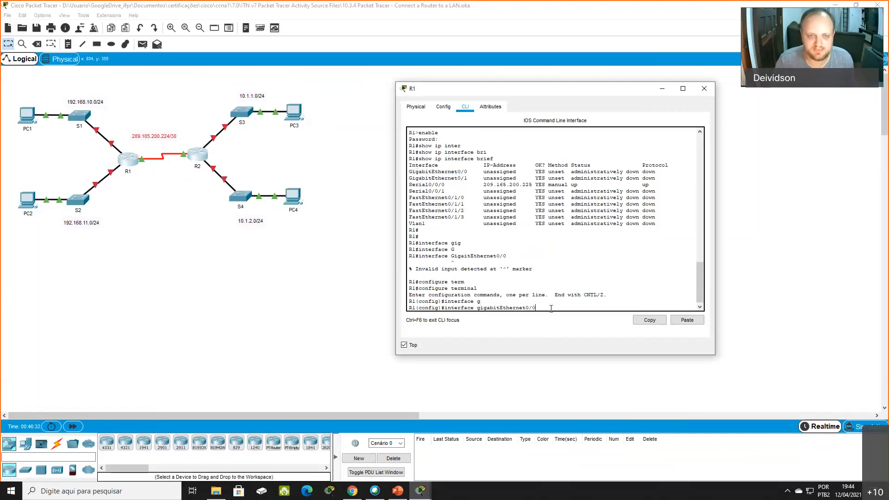
{"action": "key", "text": "Return"}
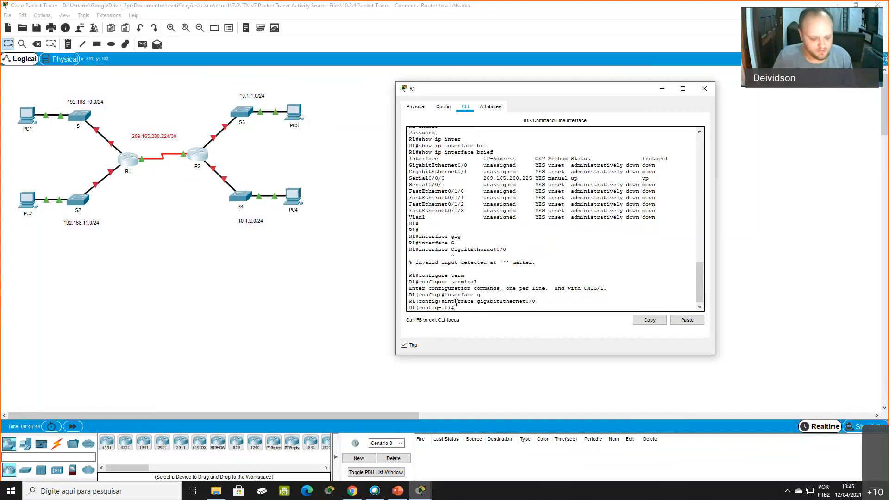
- Bring GigabitEthernet0/0 up with no shutdown to check the R1–S1 link, and disable it again with shutdown
{"action": "type", "text": "shutdown"}
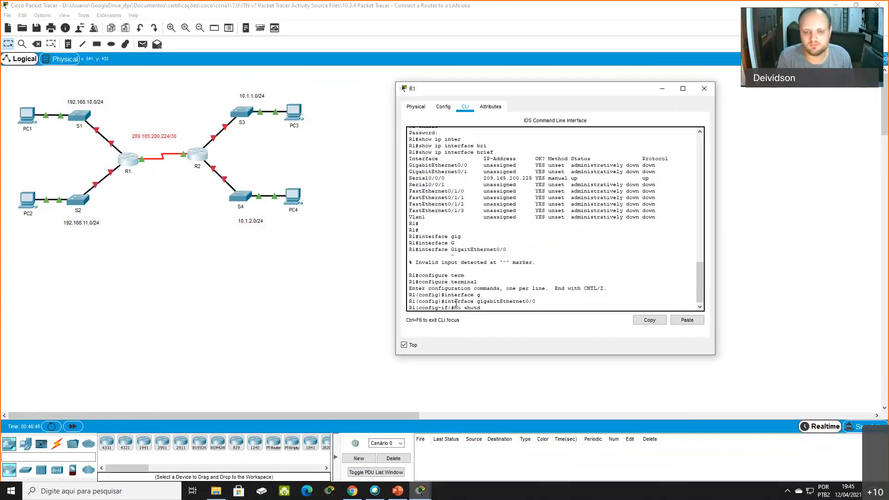
{"action": "key", "text": "Return"}
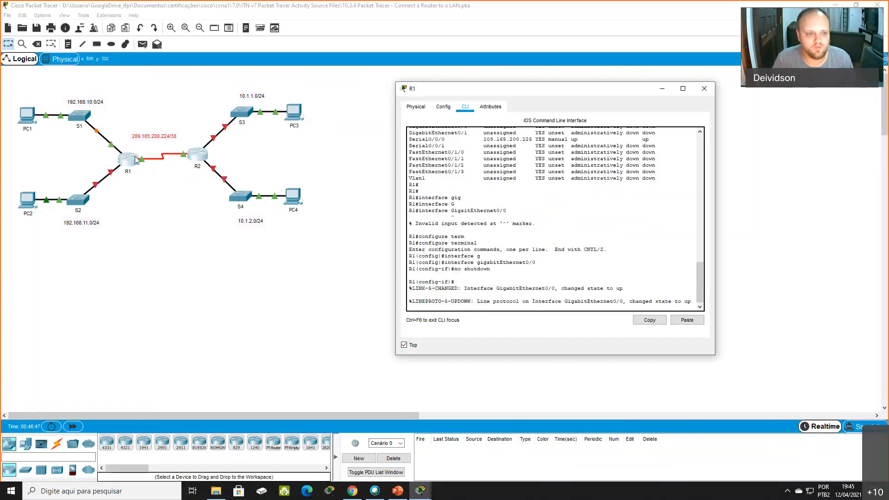
{"action": "left_click_drag", "start_coordinate": [82, 160], "coordinate": [119, 116]}
{"action": "left_click", "coordinate": [500, 298]}
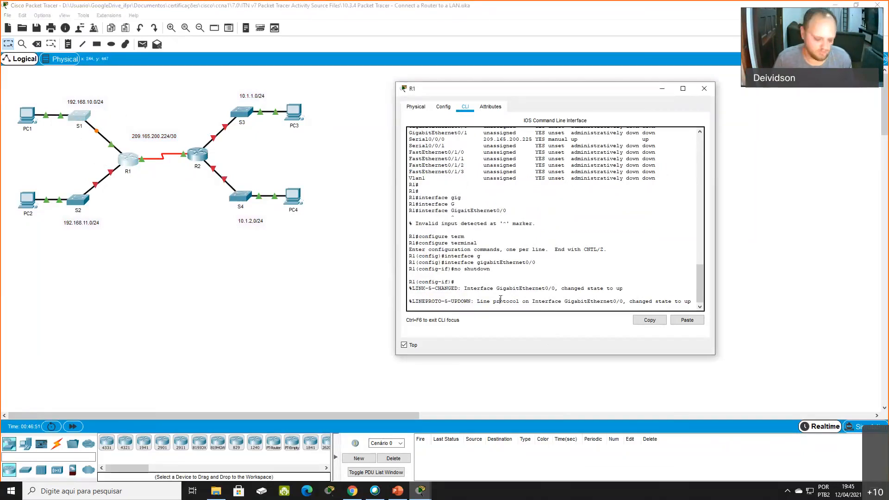
{"action": "type", "text": "shutdown"}
{"action": "key", "text": "Return"}
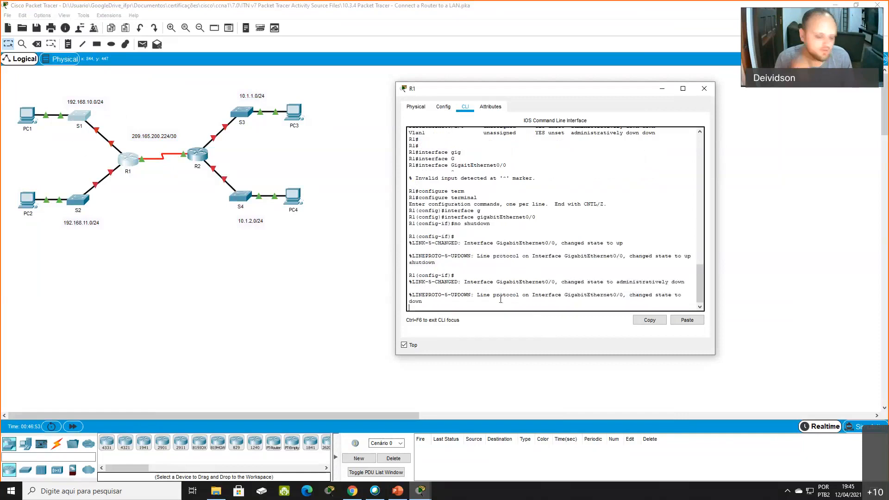
- Set the description of R1's GigabitEthernet0/0 to "Linnk pra Lan de Cima"
{"action": "type", "text": "descri"}
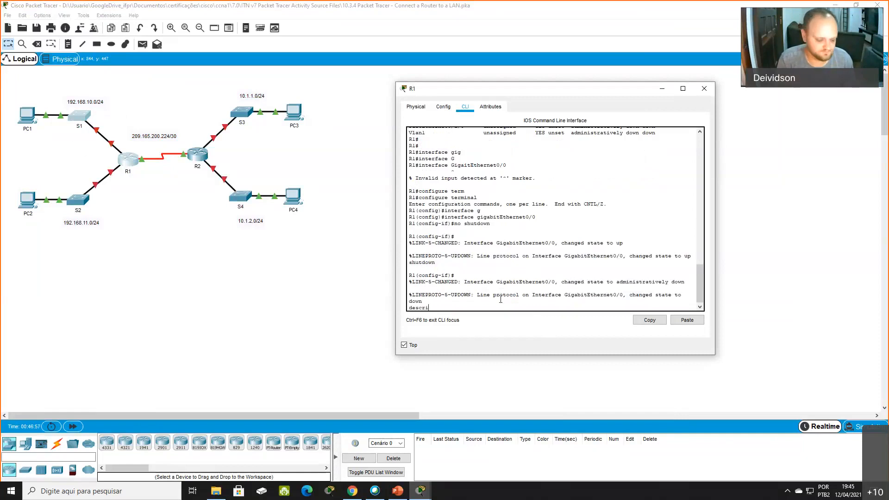
{"action": "type", "text": "p"}
{"action": "key", "text": "Tab"}
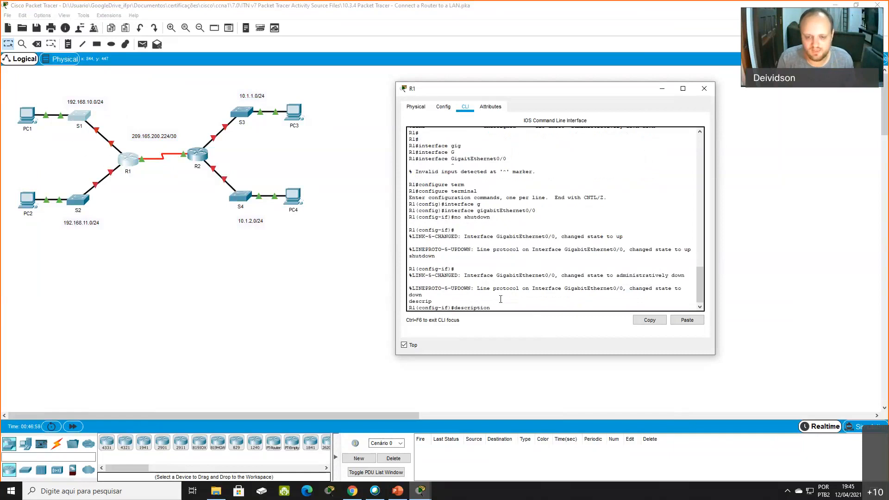
{"action": "left_click_drag", "start_coordinate": [450, 308], "coordinate": [416, 308]}
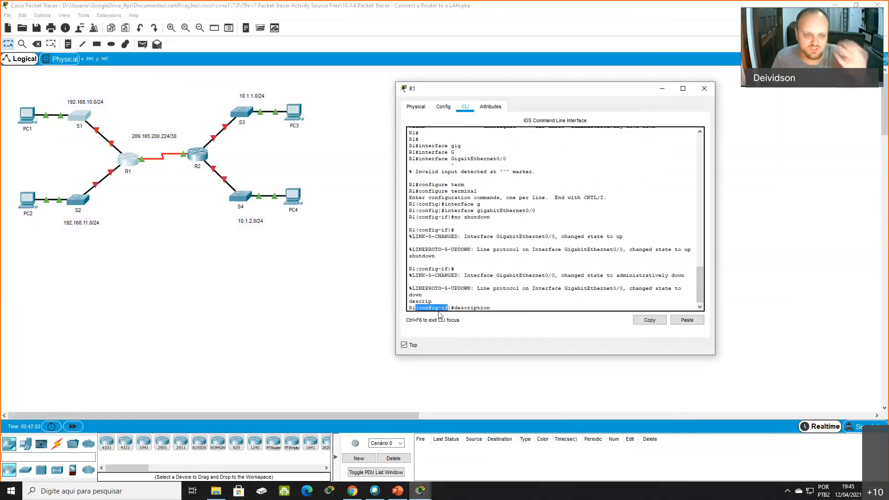
{"action": "left_click", "coordinate": [548, 294]}
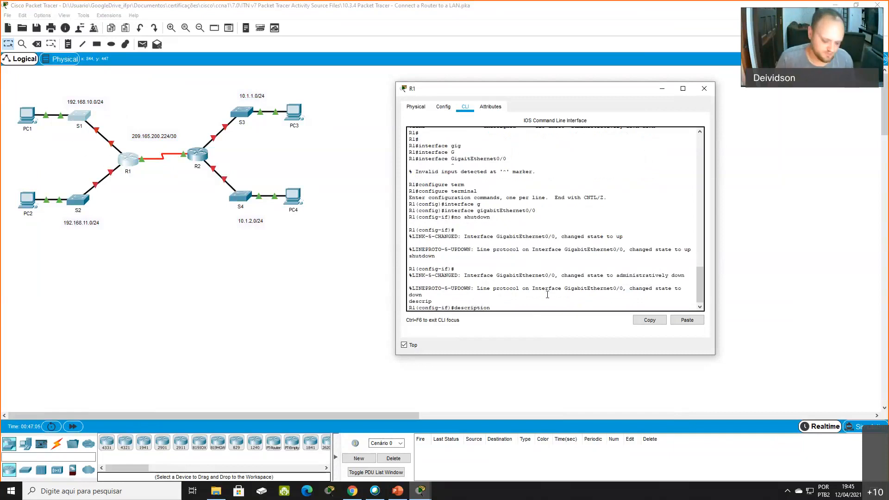
{"action": "type", "text": "nnk pra L"}
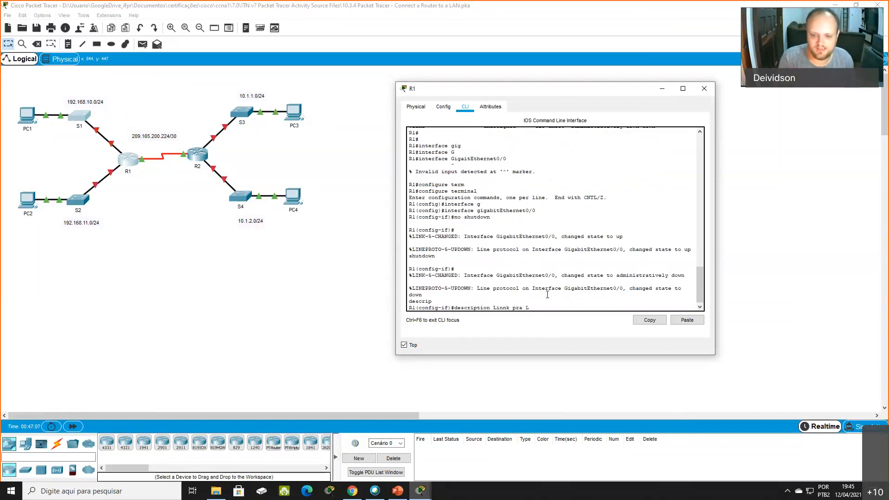
{"action": "type", "text": "an de Cima"}
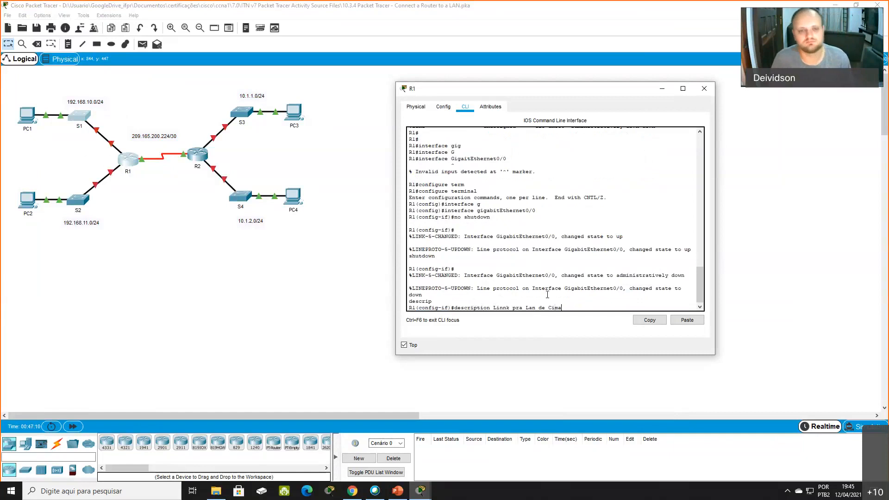
{"action": "key", "text": "Return"}
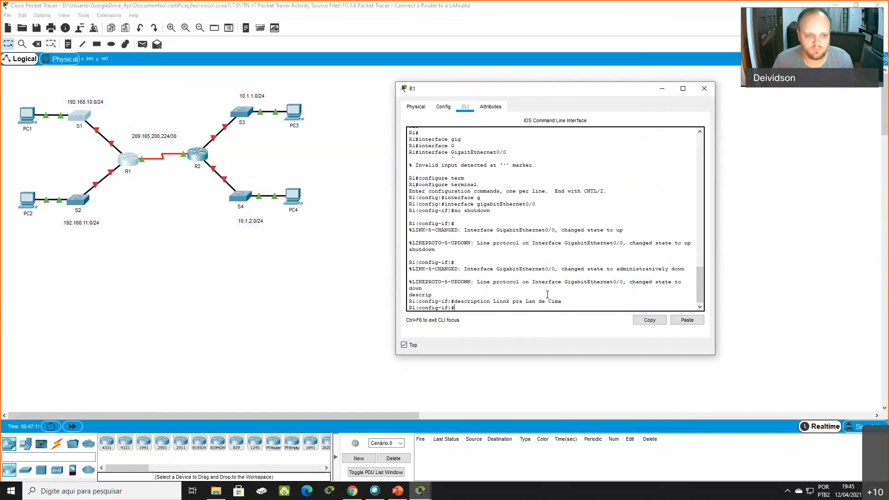
- Assign IP address 192.168.10.1 with mask 255.255.255.0 to R1's GigabitEthernet0/0, for the network of S1 and PC1
{"action": "type", "text": "ip address"}
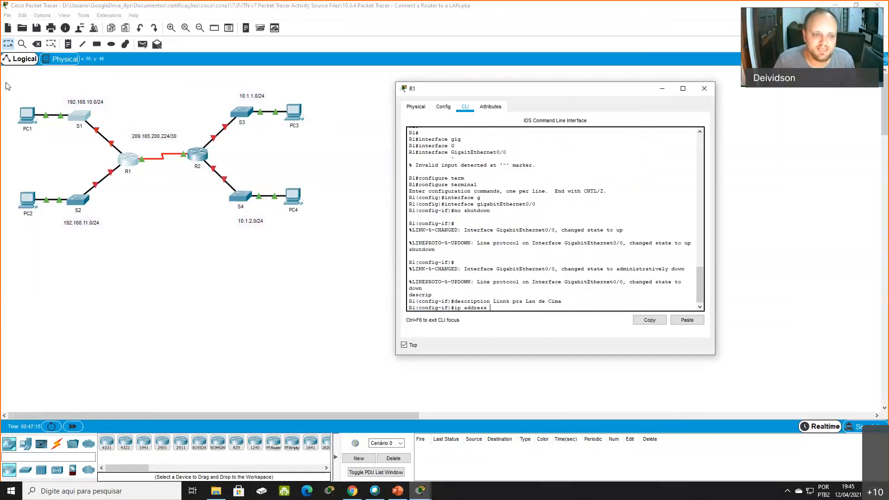
{"action": "left_click_drag", "start_coordinate": [7, 83], "coordinate": [128, 161]}
{"action": "left_click", "coordinate": [162, 224]}
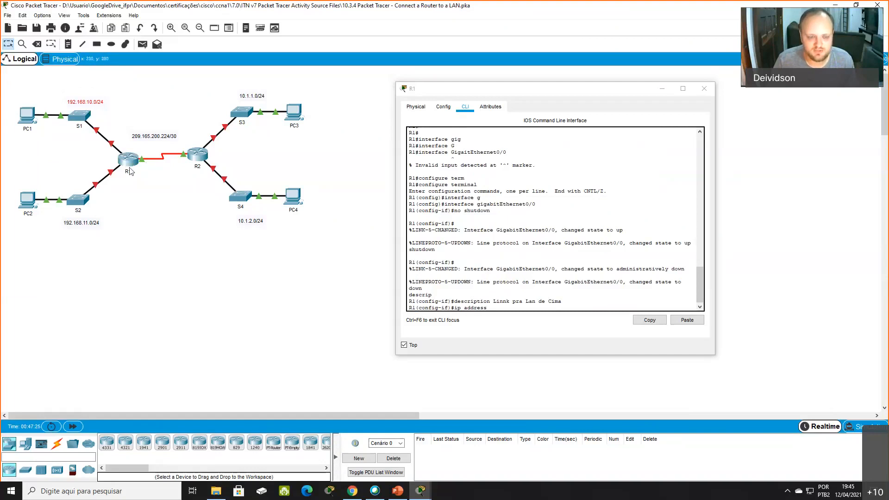
{"action": "left_click", "coordinate": [558, 299]}
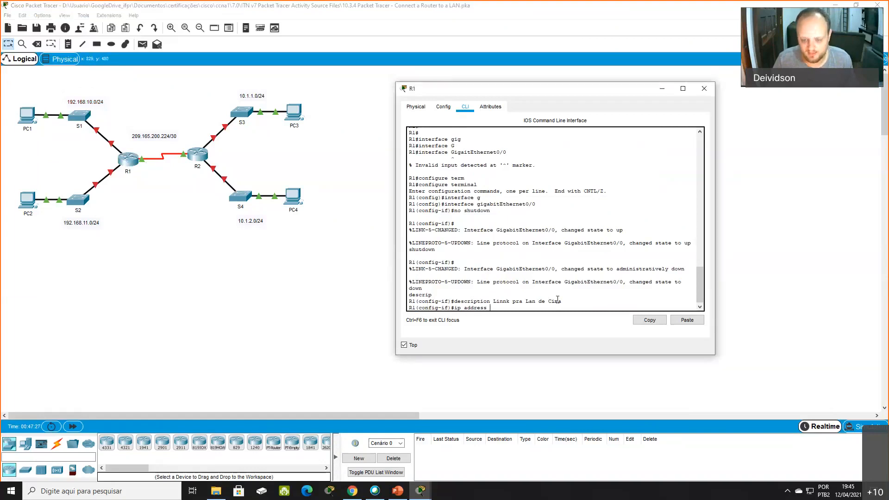
{"action": "type", "text": "192.168.10."}
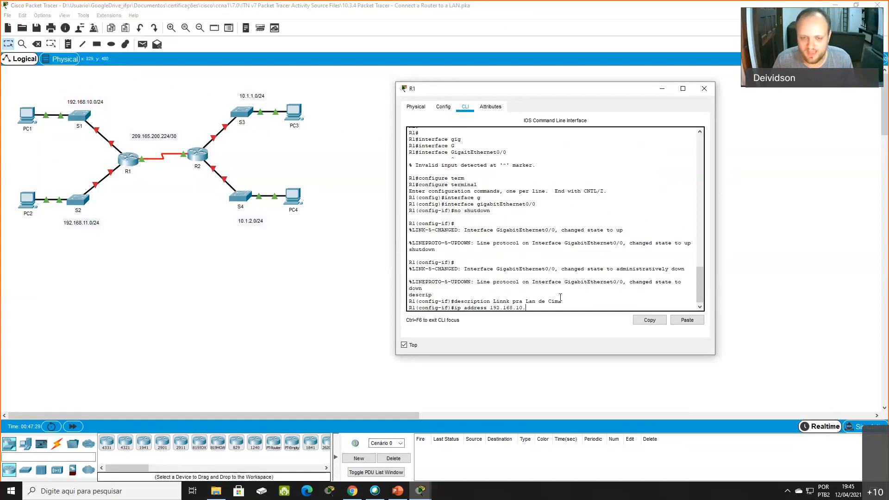
{"action": "type", "text": "1 255.255.255.0"}
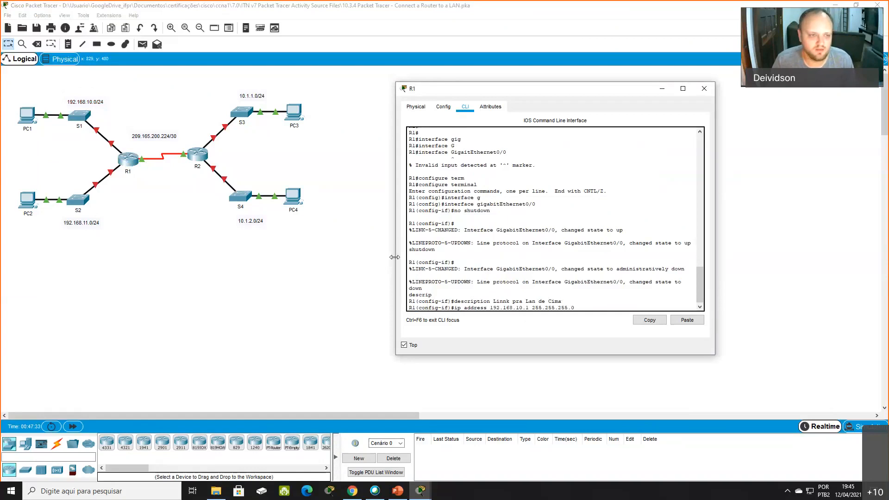
{"action": "left_click_drag", "start_coordinate": [121, 90], "coordinate": [95, 112]}
{"action": "left_click", "coordinate": [595, 307]}
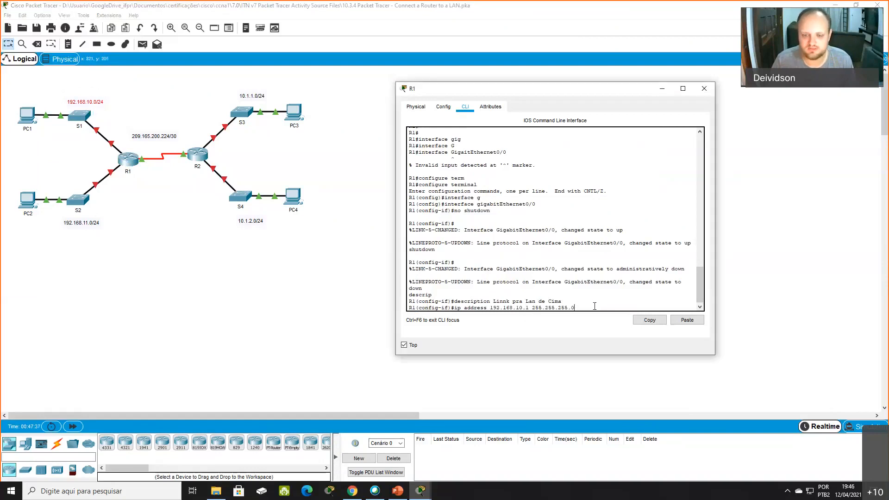
{"action": "key", "text": "Return"}
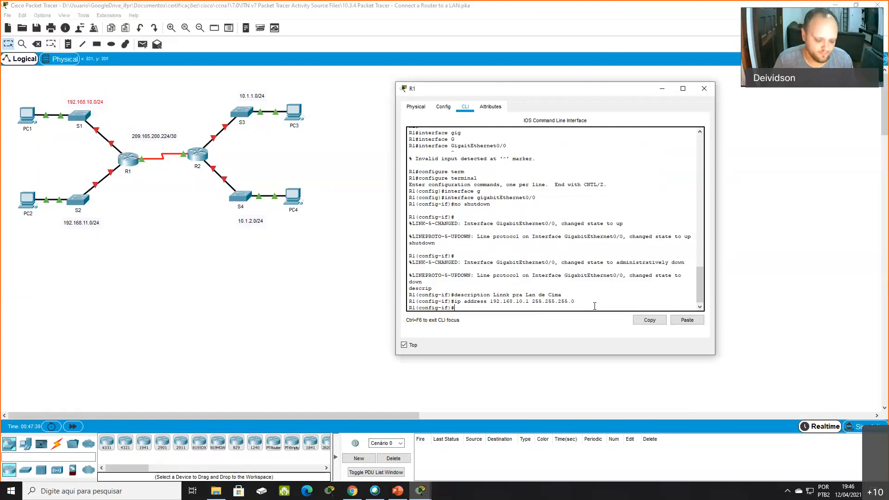
- Enable R1's GigabitEthernet0/0 with no shutdown and check its link to S1 in the topology
{"action": "type", "text": "hutdown"}
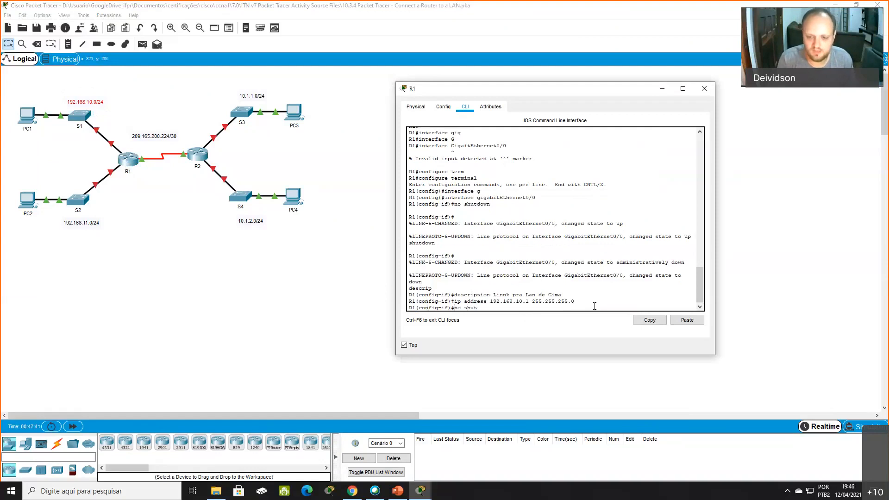
{"action": "key", "text": "Return"}
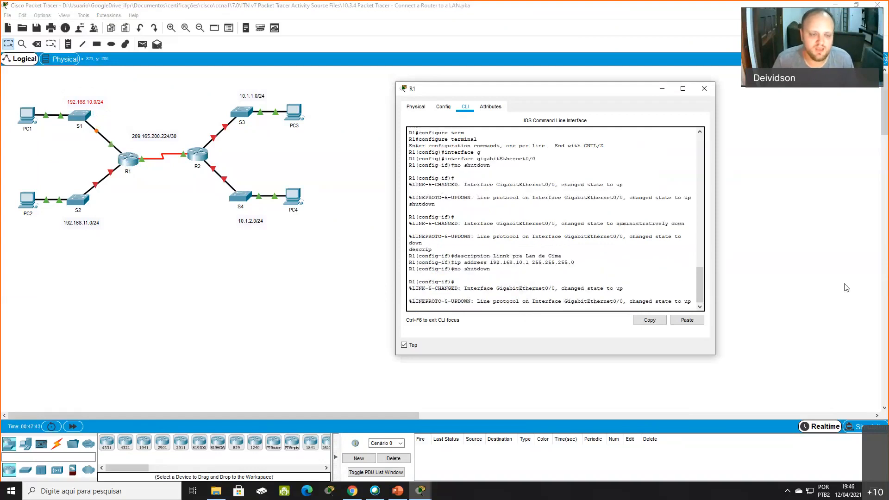
{"action": "left_click", "coordinate": [78, 120]}
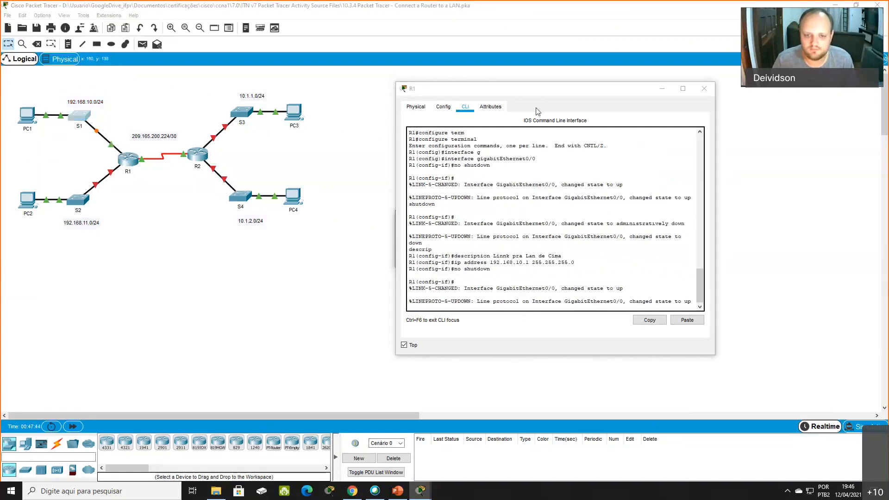
{"action": "left_click", "coordinate": [462, 265]}
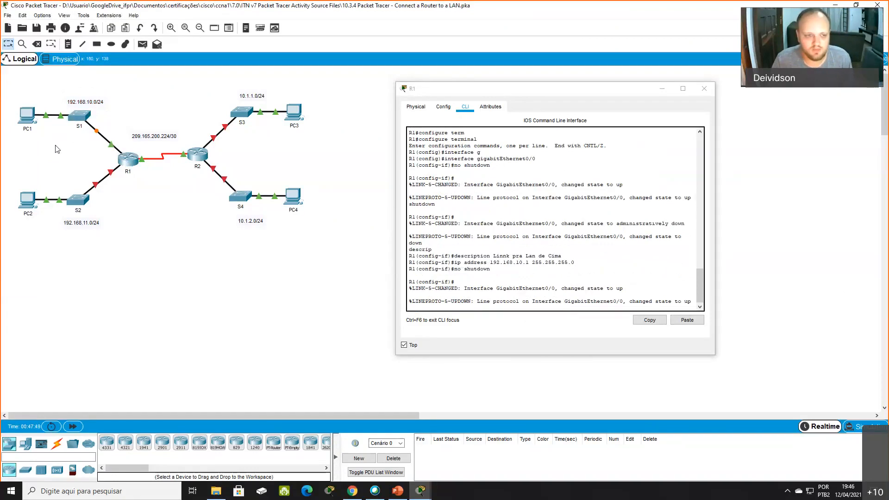
{"action": "left_click_drag", "start_coordinate": [64, 84], "coordinate": [129, 169]}
- Switch R1's configuration to interface gigabitEthernet0/1
{"action": "left_click", "coordinate": [572, 291]}
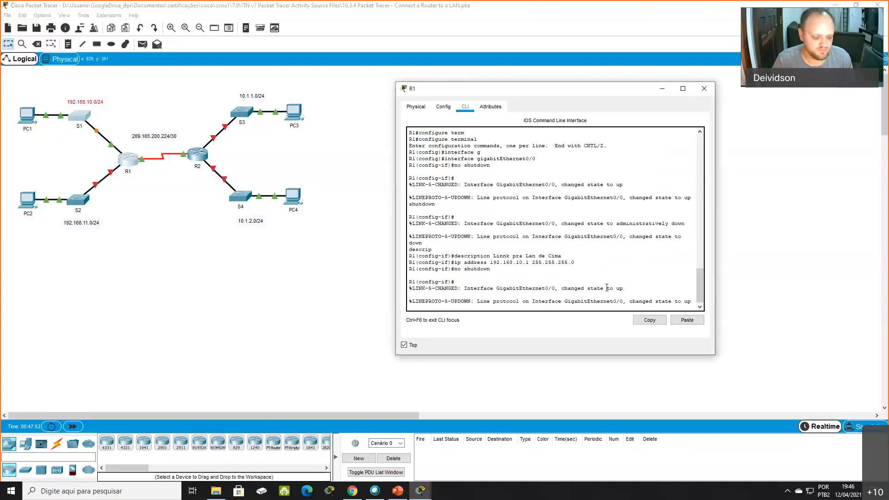
{"action": "type", "text": "interface"}
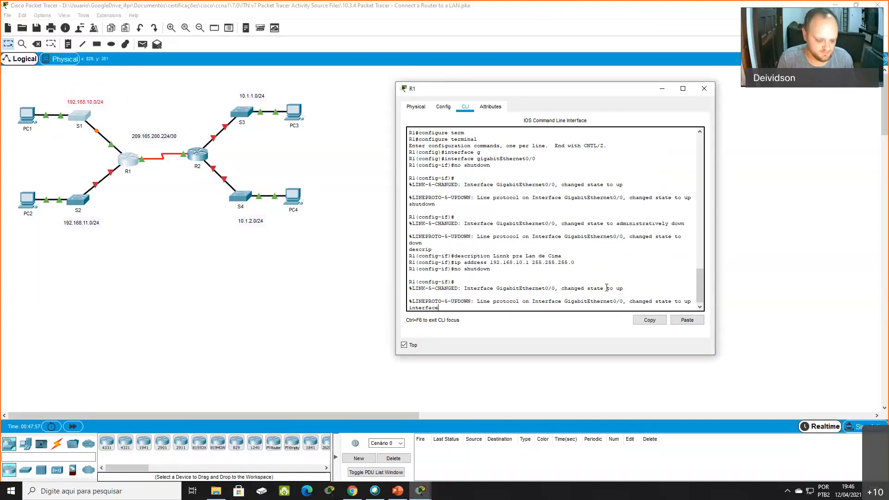
{"action": "type", "text": " gi"}
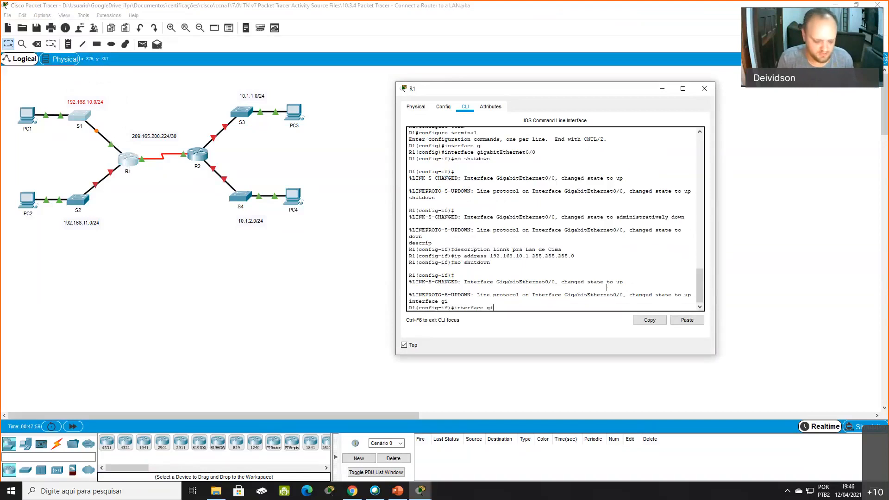
{"action": "type", "text": "gabitE"}
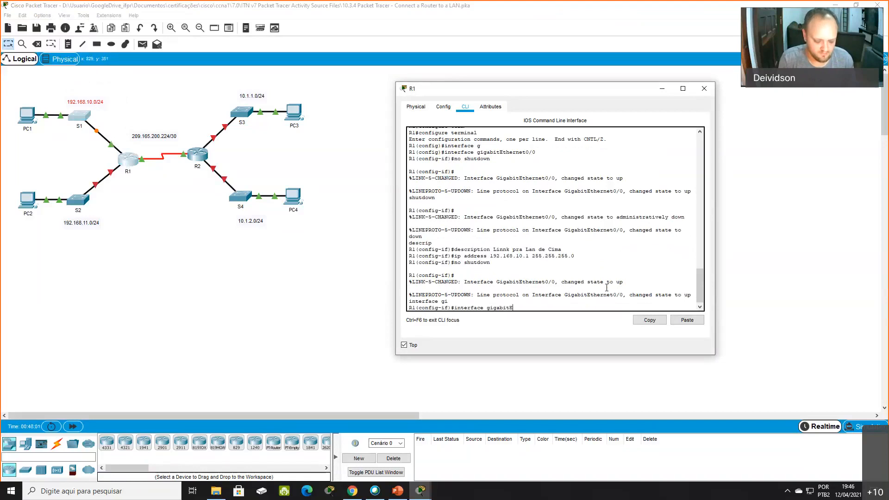
{"action": "type", "text": "thernet0/1"}
{"action": "key", "text": "Return"}
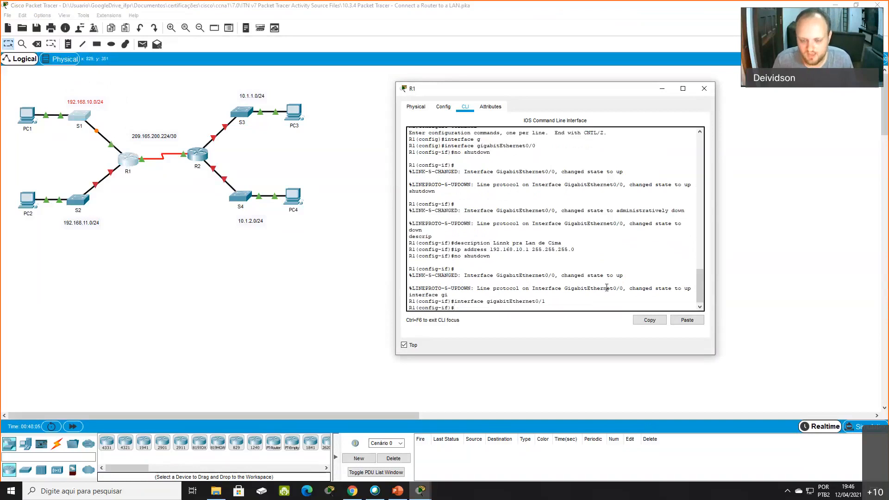
- Bring GigabitEthernet0/1 up with no shutdown to check the R1–S2 link, and disable it again with shutdown
{"action": "type", "text": "no shutdown"}
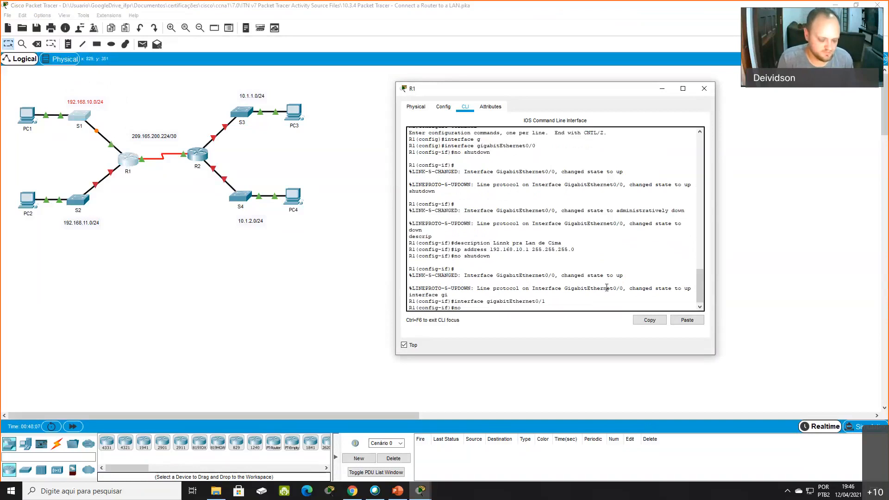
{"action": "key", "text": "BackSpace"}
{"action": "key", "text": "BackSpace"}
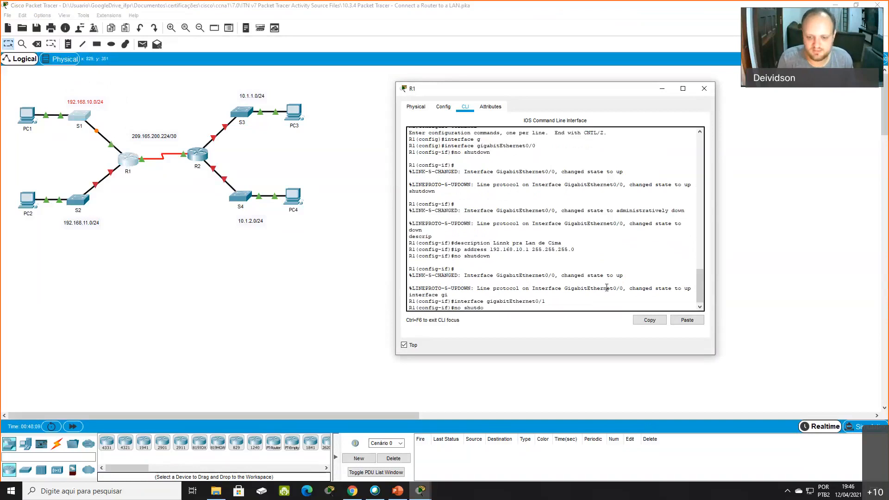
{"action": "type", "text": "wn"}
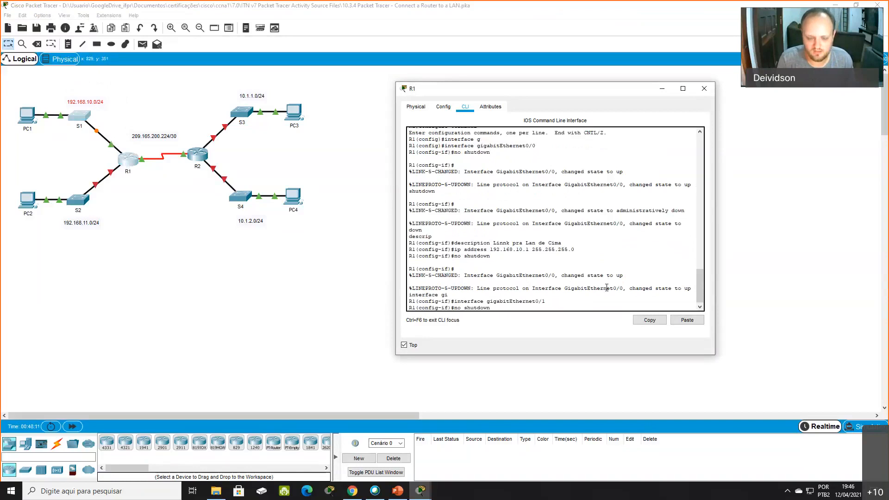
{"action": "key", "text": "Return"}
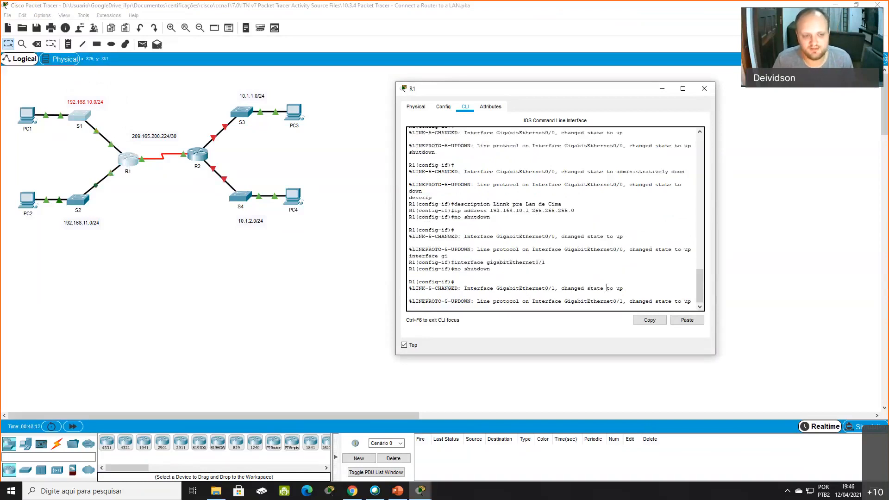
{"action": "left_click_drag", "start_coordinate": [137, 218], "coordinate": [77, 168]}
{"action": "left_click", "coordinate": [548, 301]}
{"action": "key", "text": "Return"}
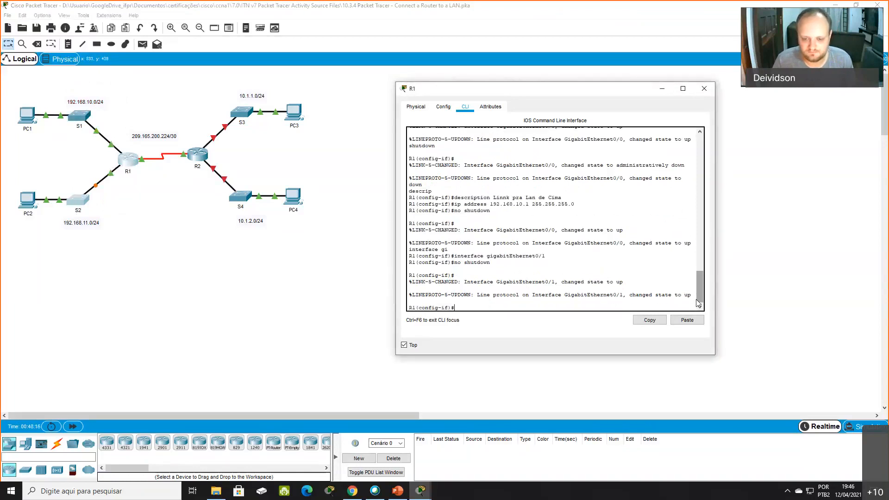
{"action": "type", "text": "shut"}
{"action": "key", "text": "Tab"}
{"action": "key", "text": "Return"}
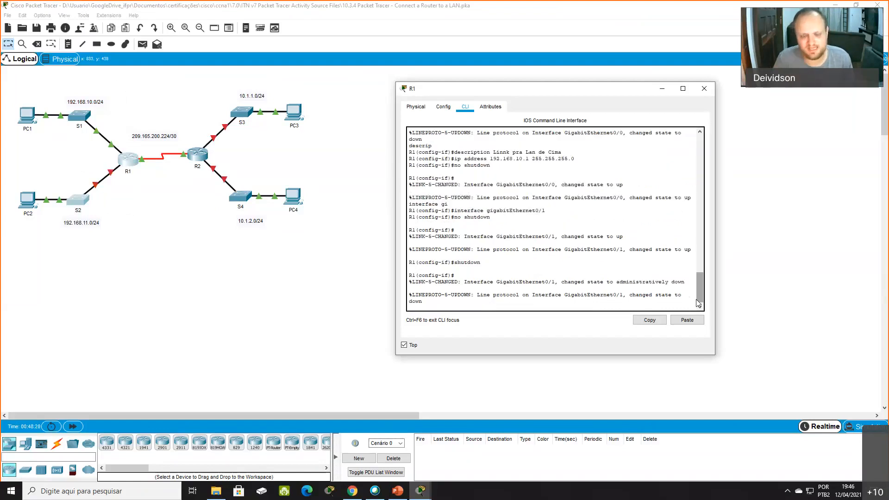
{"action": "key", "text": "Return"}
{"action": "key", "text": "Return"}
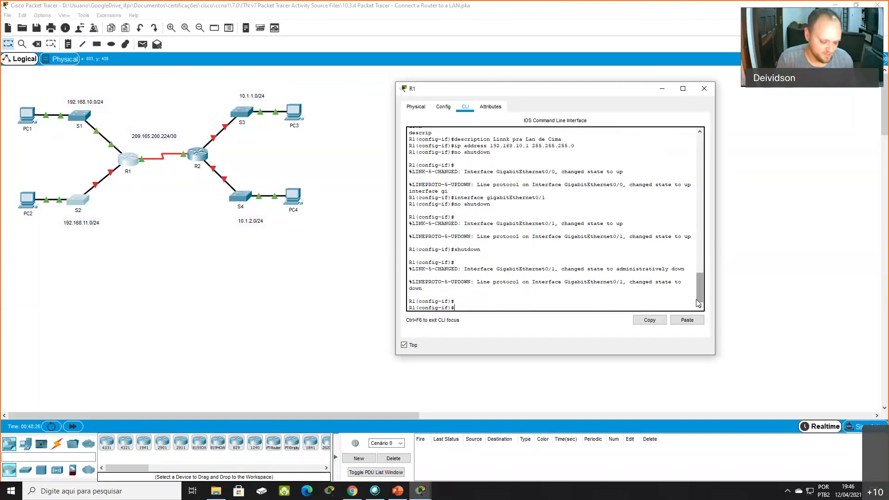
- Set the description of R1's GigabitEthernet0/1 to "Link pra LAN de baixo!"
{"action": "type", "text": "descriptio"}
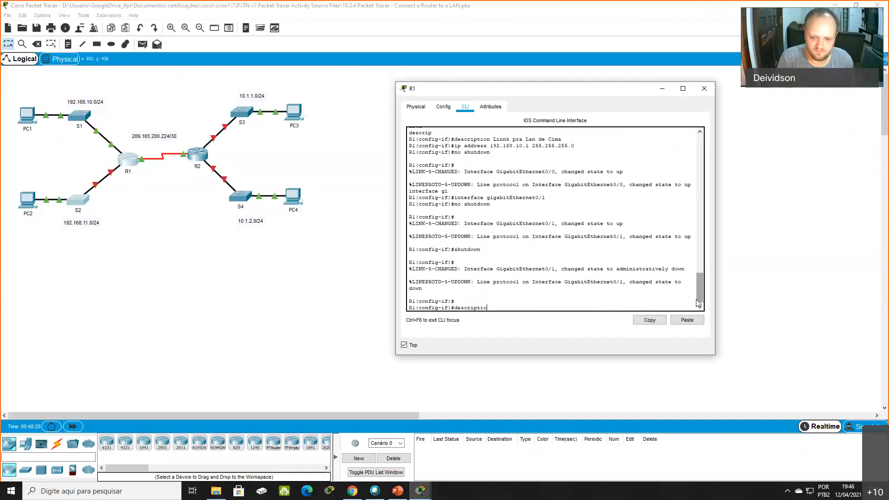
{"action": "type", "text": "n Link "}
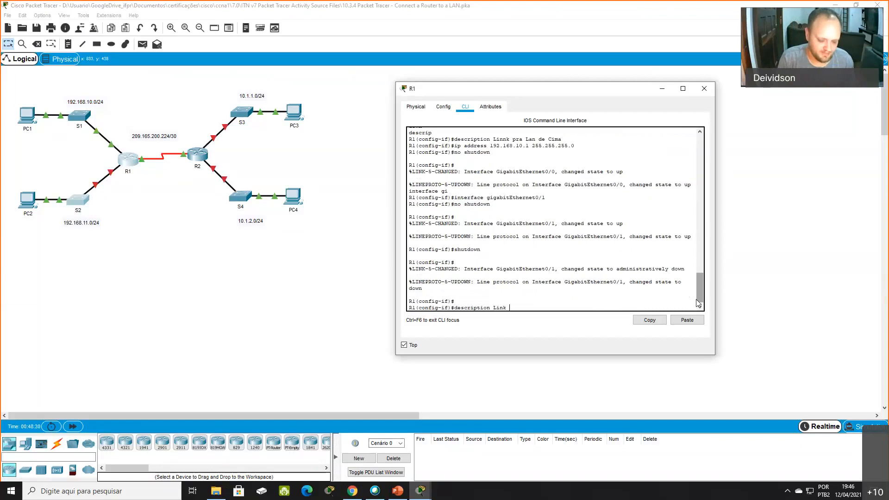
{"action": "type", "text": "pra lan"}
{"action": "key", "text": "BackSpace"}
{"action": "key", "text": "BackSpace"}
{"action": "key", "text": "BackSpace"}
{"action": "type", "text": "LA"}
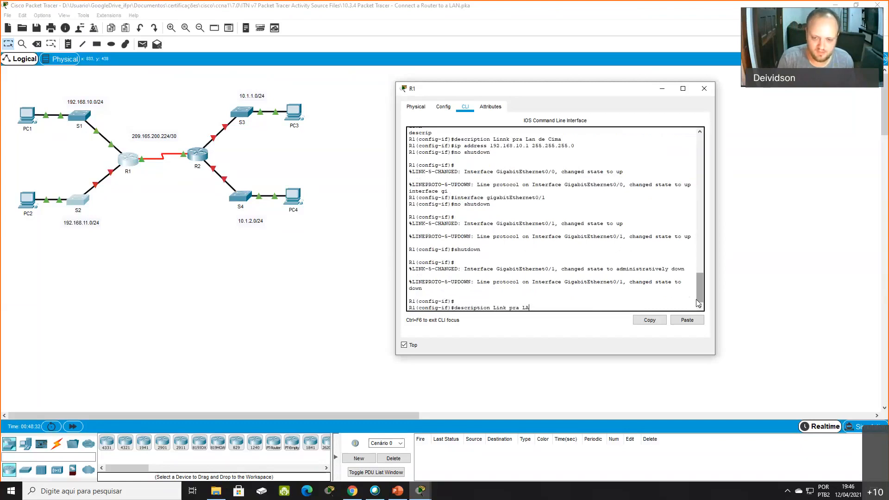
{"action": "type", "text": "ND  de baixo!"}
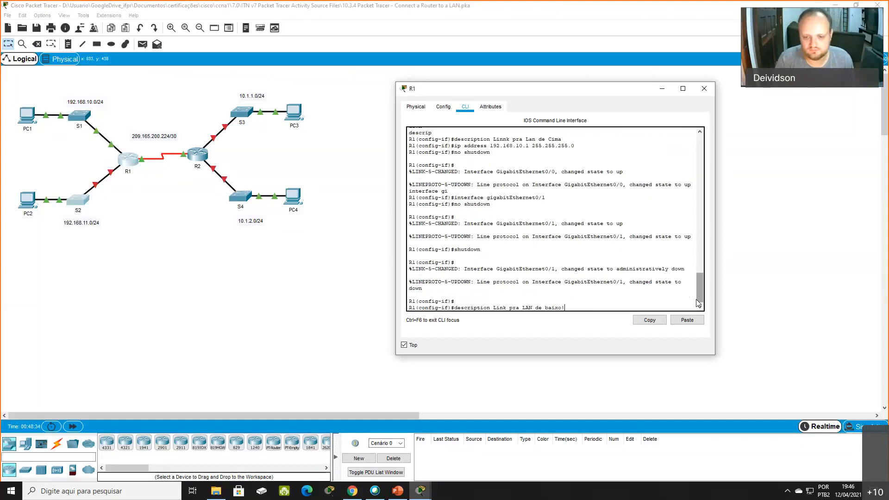
{"action": "key", "text": "Return"}
- Assign IP address 192.168.11.1 with mask 255.255.255.0 to R1's GigabitEthernet0/1, matching the network labelled under S2
{"action": "type", "text": "ip address 192.16"}
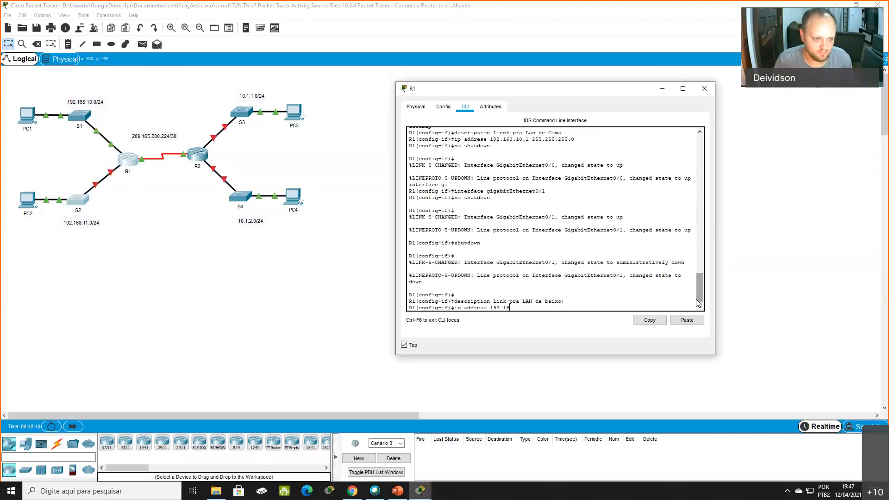
{"action": "type", "text": "8.11.11"}
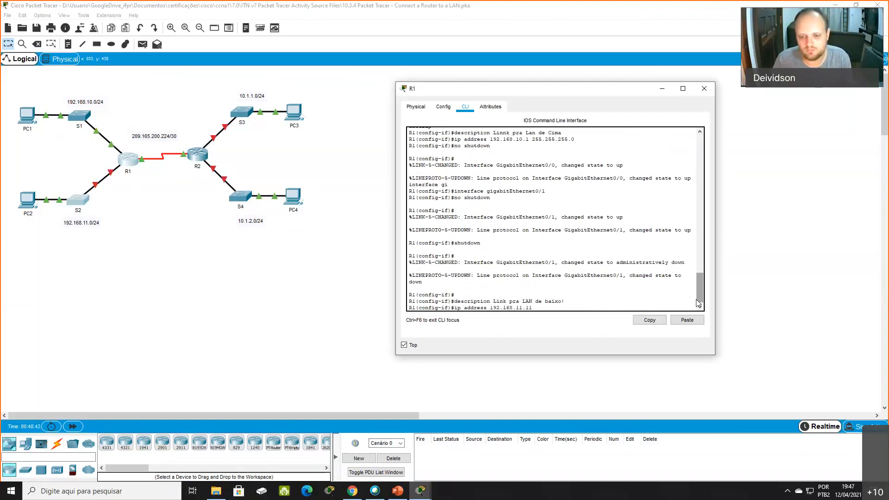
{"action": "type", "text": " 255.255.255.0"}
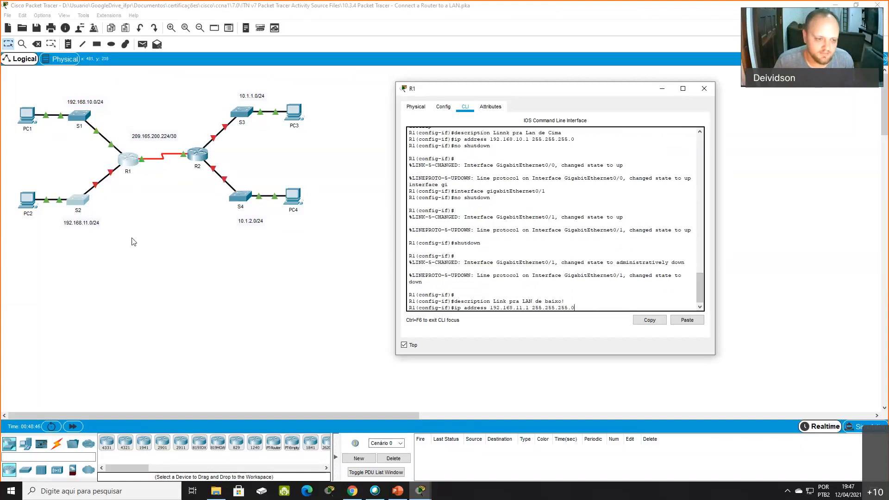
{"action": "left_click_drag", "start_coordinate": [136, 249], "coordinate": [51, 216]}
{"action": "left_click_drag", "start_coordinate": [112, 238], "coordinate": [61, 217]}
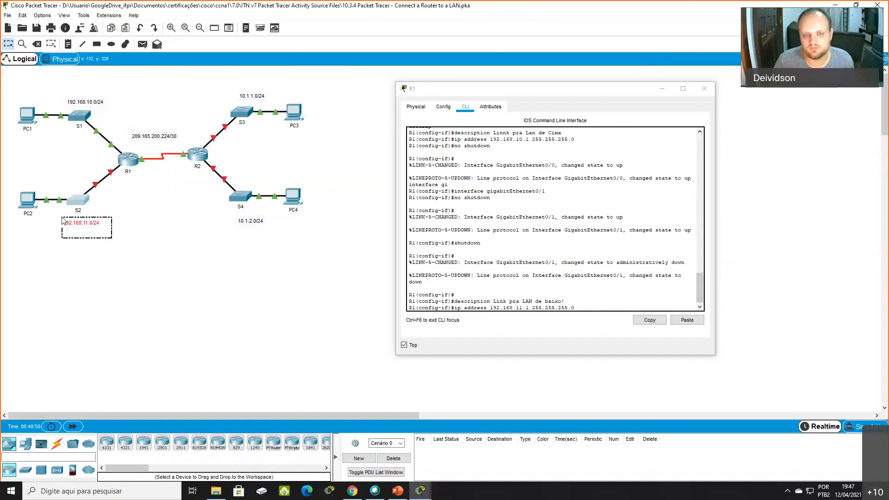
{"action": "left_click", "coordinate": [589, 306]}
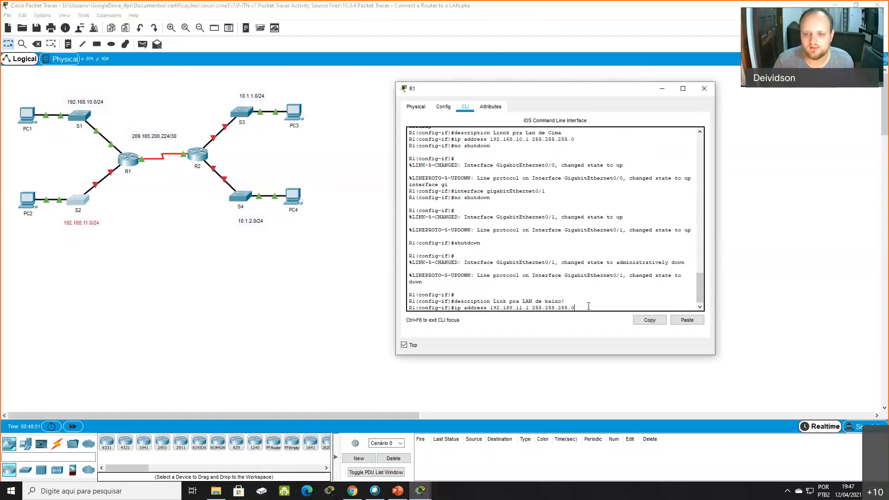
{"action": "left_click_drag", "start_coordinate": [534, 308], "coordinate": [582, 309]}
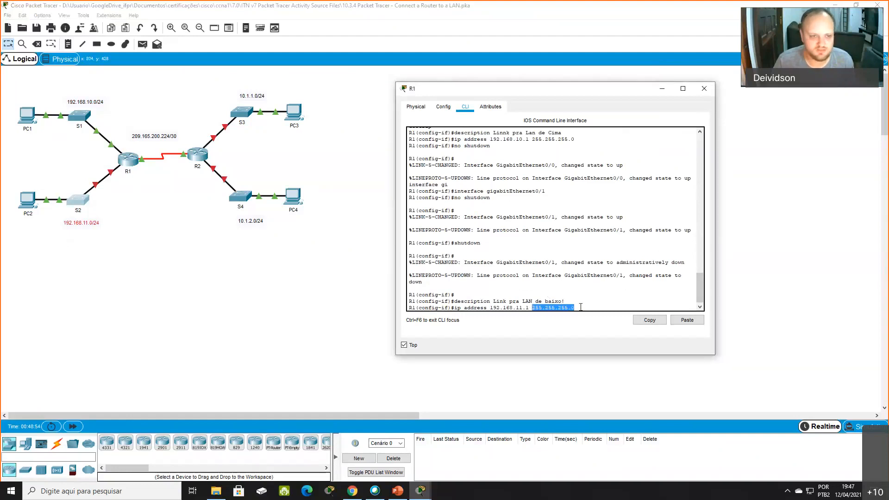
{"action": "left_click", "coordinate": [575, 306]}
{"action": "key", "text": "Return"}
- Enable R1's GigabitEthernet0/1 with no shutdown and check the R1–S2 link in the topology
{"action": "type", "text": "no dhut"}
{"action": "key", "text": "Return"}
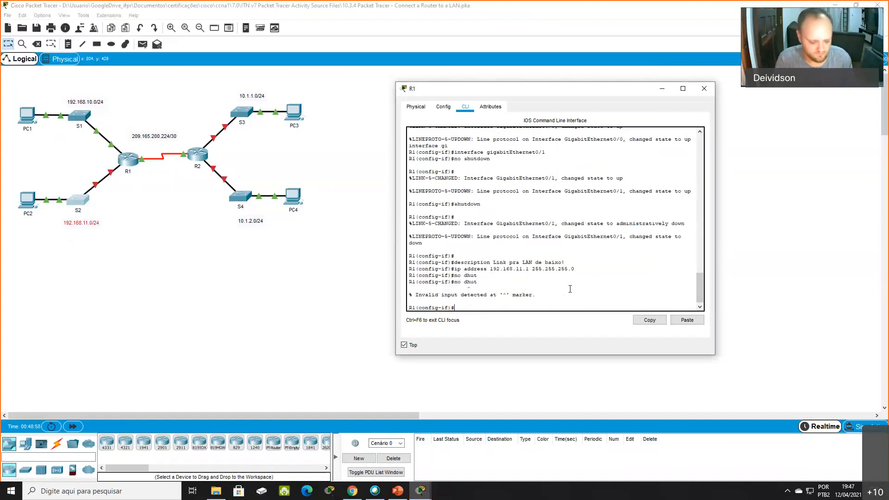
{"action": "type", "text": "no shut"}
{"action": "key", "text": "Return"}
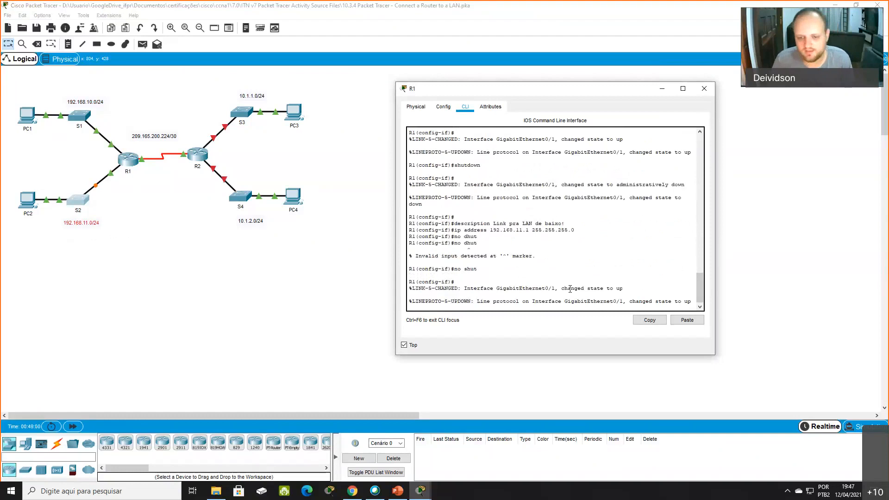
{"action": "left_click_drag", "start_coordinate": [148, 231], "coordinate": [80, 173]}
{"action": "left_click", "coordinate": [151, 259]}
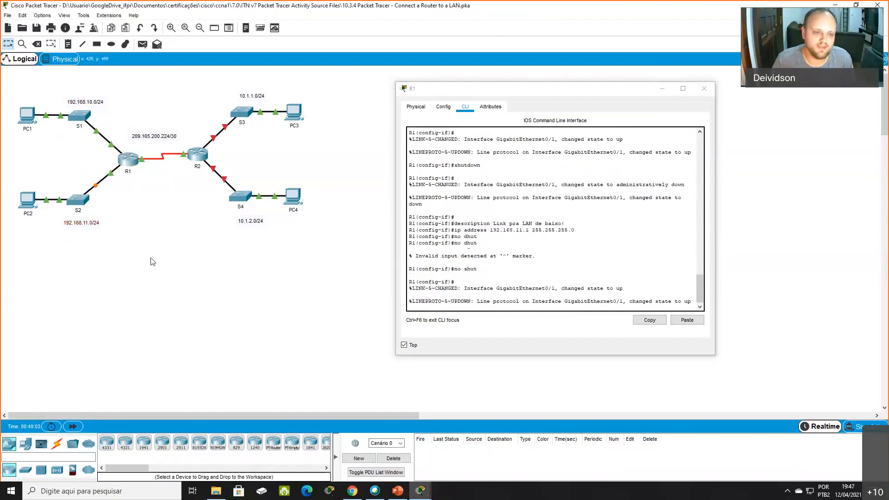
{"action": "left_click_drag", "start_coordinate": [158, 86], "coordinate": [54, 254]}
{"action": "left_click", "coordinate": [54, 258]}
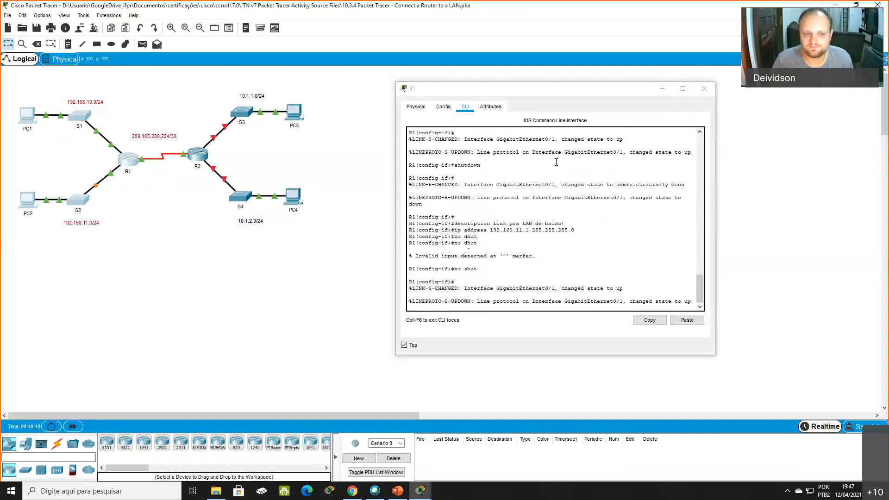
- Open R2's command line in place of R1's and log in with the user access password
{"action": "left_click", "coordinate": [702, 92]}
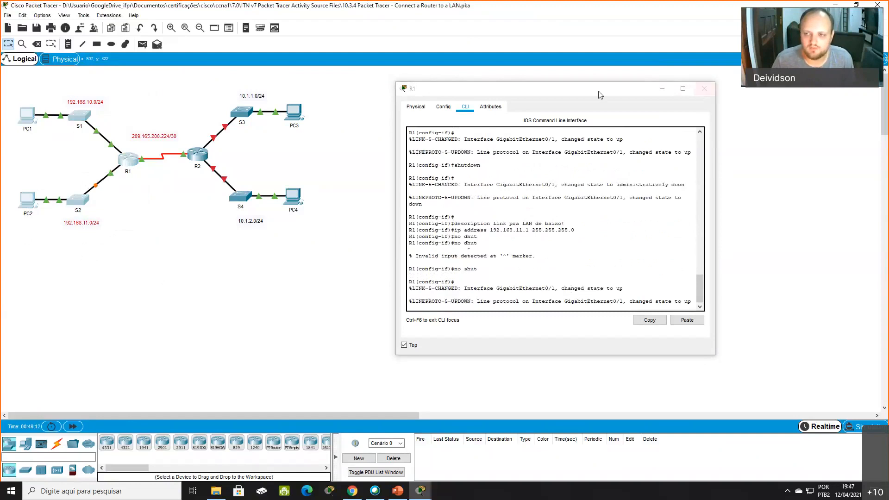
{"action": "left_click", "coordinate": [198, 158]}
{"action": "left_click_drag", "start_coordinate": [532, 105], "coordinate": [616, 92]}
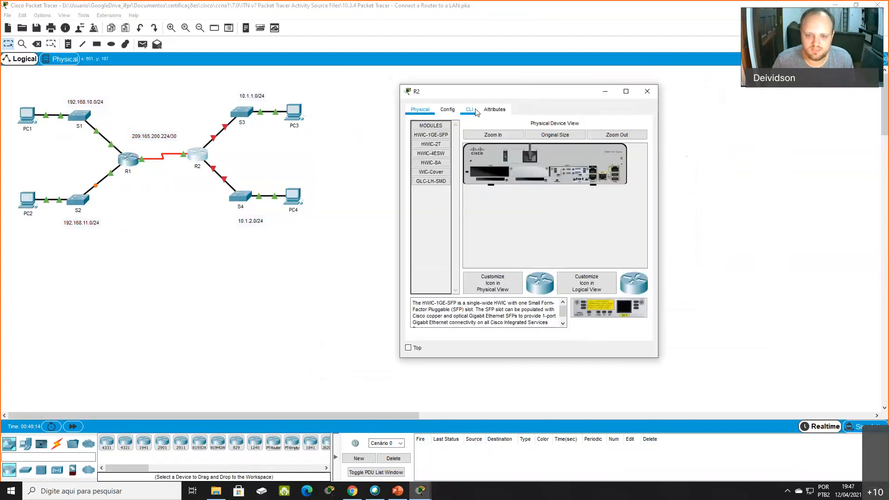
{"action": "left_click", "coordinate": [470, 109]}
{"action": "key", "text": "Return"}
{"action": "key", "text": "Return"}
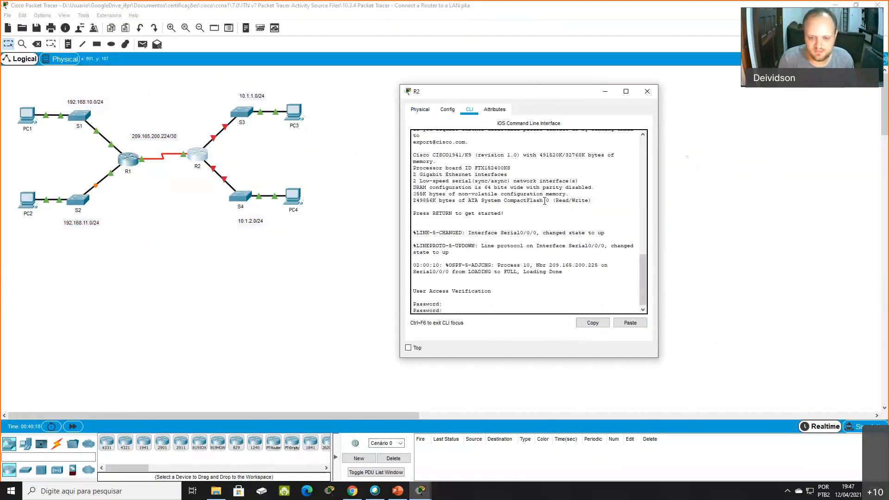
{"action": "key", "text": "Return"}
- Enter privileged EXEC mode on R2 with enable, supplying the privileged mode password
{"action": "type", "text": "enal"}
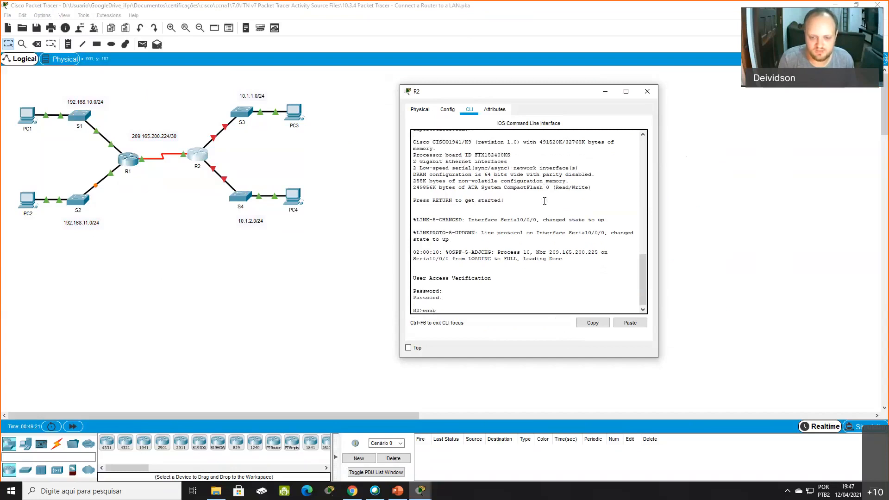
{"action": "type", "text": "le"}
{"action": "key", "text": "Return"}
- Enter global configuration mode on R2 and open interface GigabitEthernet0/0 for configuration
{"action": "key", "text": "Return"}
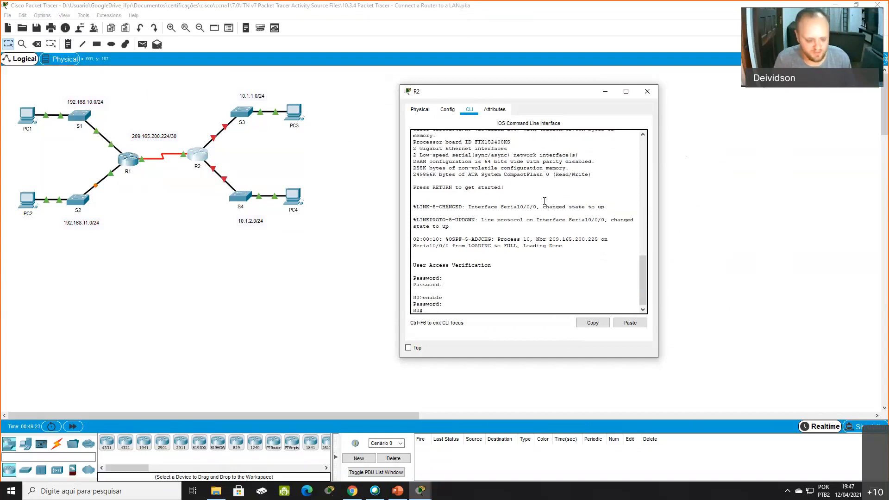
{"action": "type", "text": "interface"}
{"action": "key", "text": "BackSpace"}
{"action": "key", "text": "BackSpace"}
{"action": "key", "text": "BackSpace"}
{"action": "key", "text": "BackSpace"}
{"action": "key", "text": "BackSpace"}
{"action": "key", "text": "BackSpace"}
{"action": "key", "text": "BackSpace"}
{"action": "key", "text": "BackSpace"}
{"action": "key", "text": "BackSpace"}
{"action": "type", "text": "conf t"}
{"action": "key", "text": "Return"}
{"action": "type", "text": "interface"}
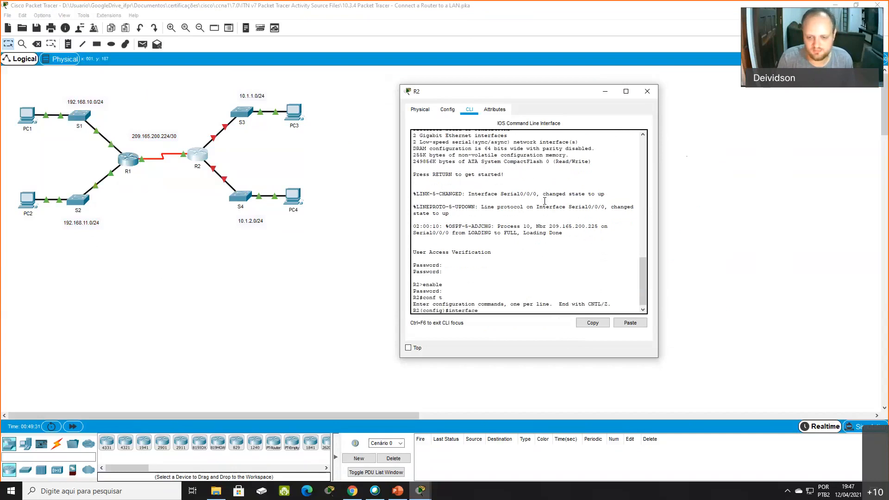
{"action": "type", "text": " gigabitEthernet0/"}
{"action": "key", "text": "Tab"}
{"action": "type", "text": "0/0"}
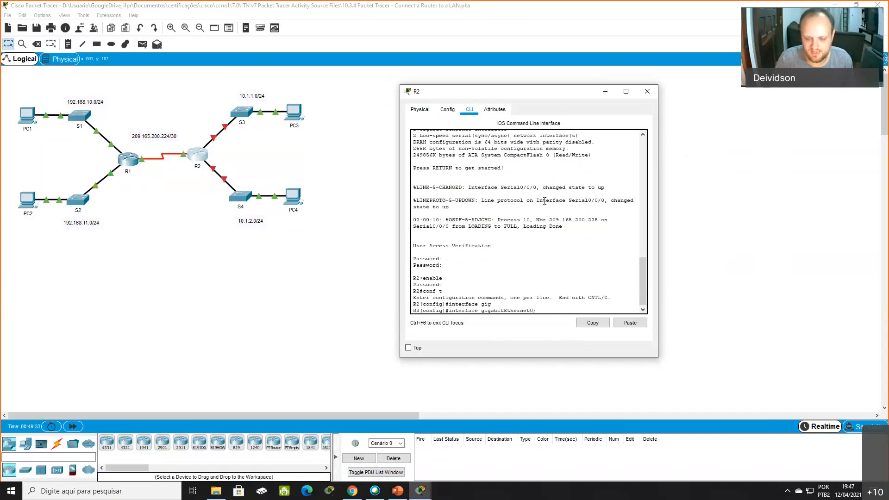
{"action": "key", "text": "Return"}
- Enable R2's GigabitEthernet0/0 with no shutdown and keep the R2 window always on top
{"action": "type", "text": "no shut"}
{"action": "key", "text": "Return"}
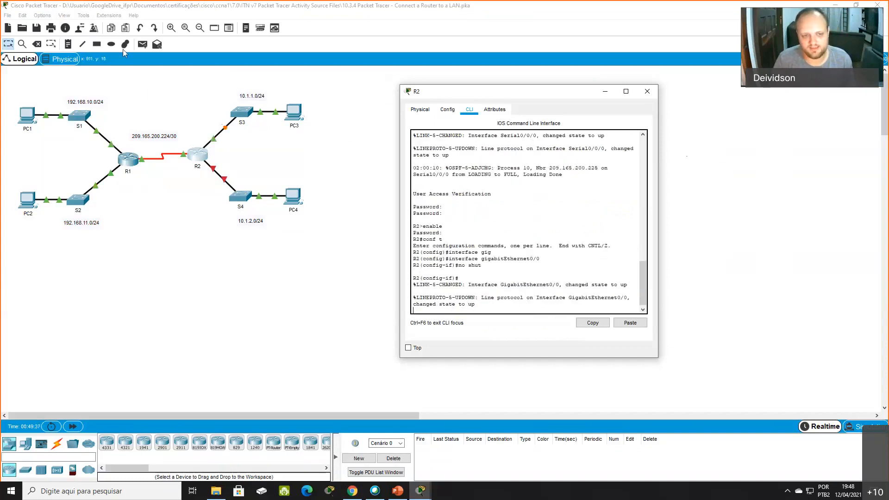
{"action": "left_click", "coordinate": [241, 113]}
{"action": "key", "text": "alt+Tab"}
{"action": "left_click", "coordinate": [409, 347]}
{"action": "left_click", "coordinate": [499, 292]}
- Shut down R2's GigabitEthernet0/0 again with the shutdown command
{"action": "key", "text": "Return"}
{"action": "key", "text": "Return"}
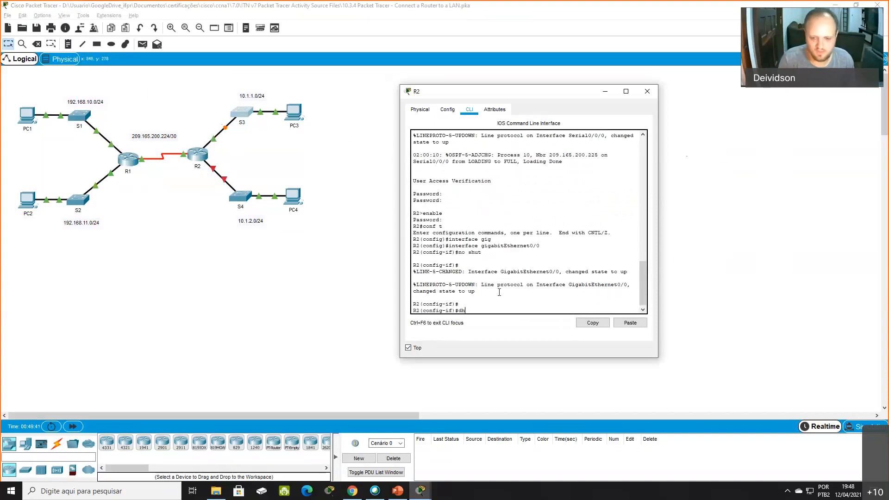
{"action": "type", "text": "dhut"}
{"action": "key", "text": "Return"}
{"action": "type", "text": "shut"}
{"action": "key", "text": "Return"}
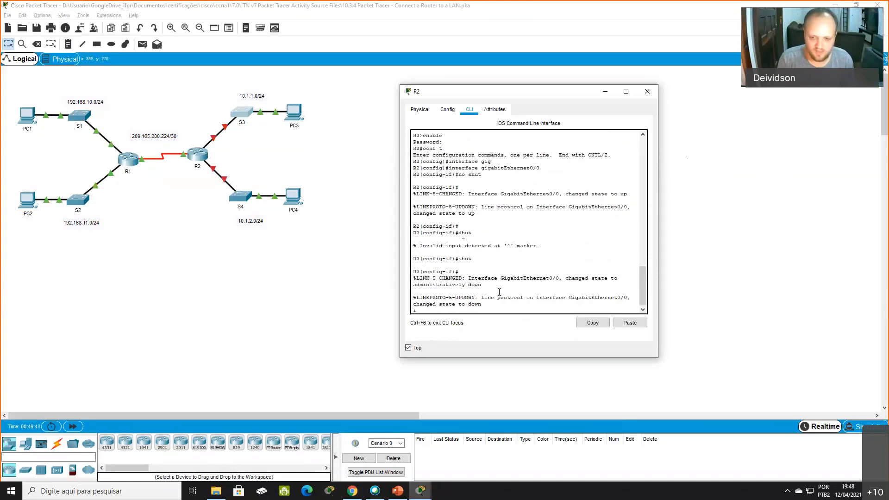
- Set the description of R2's GigabitEthernet0/0 to "Link pra Lan de Cima!"
{"action": "type", "text": "descrip"}
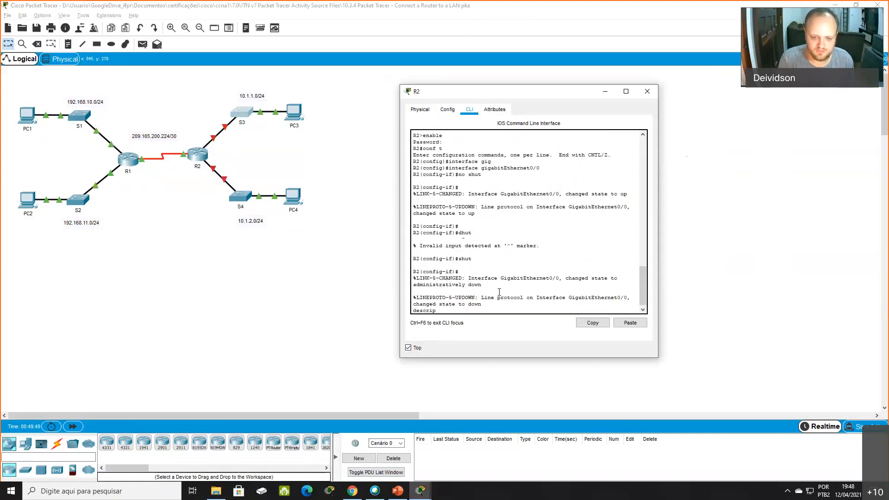
{"action": "type", "text": "toion"}
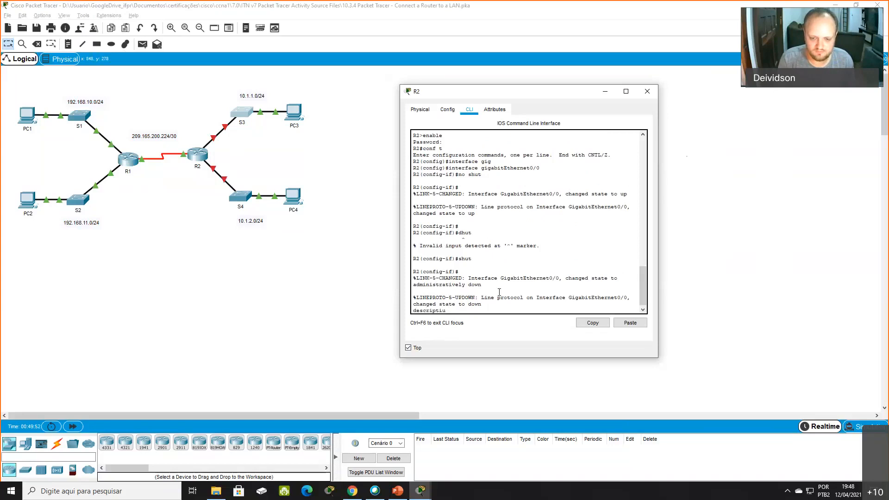
{"action": "type", "text": " Link pra Lan de Cima!"}
{"action": "key", "text": "Return"}
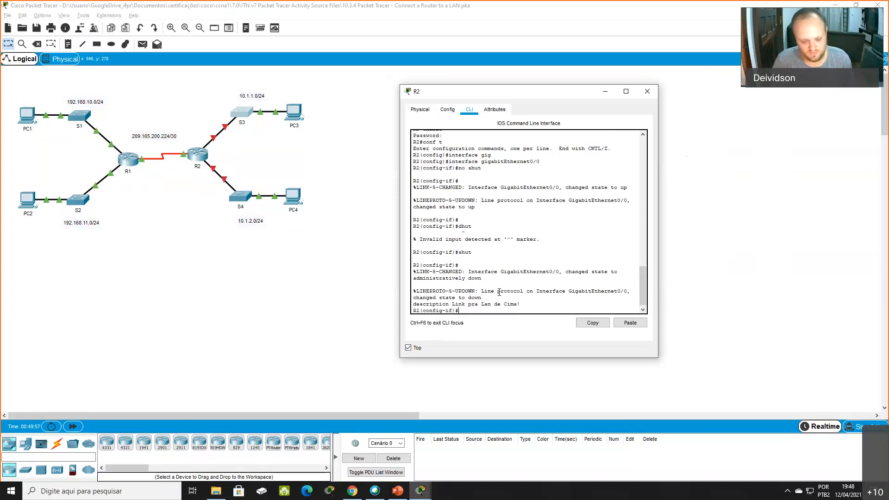
- Assign IP address 10.1.1.1 with mask 255.255.255.0 to R2's GigabitEthernet0/0, matching the network labelled above S3
{"action": "type", "text": "ip addre"}
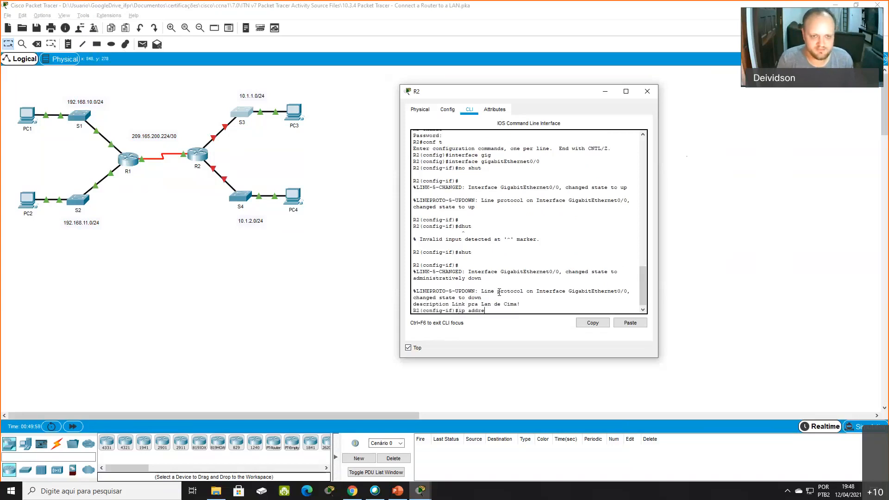
{"action": "type", "text": "ss"}
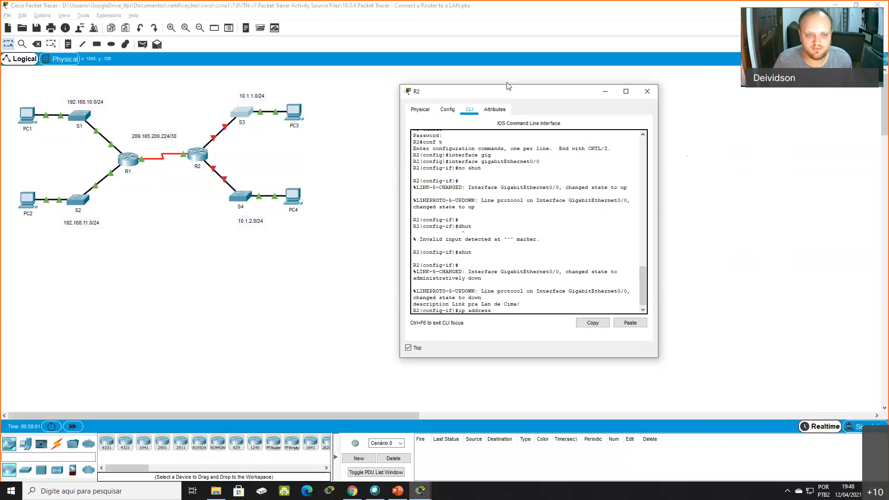
{"action": "left_click_drag", "start_coordinate": [231, 86], "coordinate": [270, 103]}
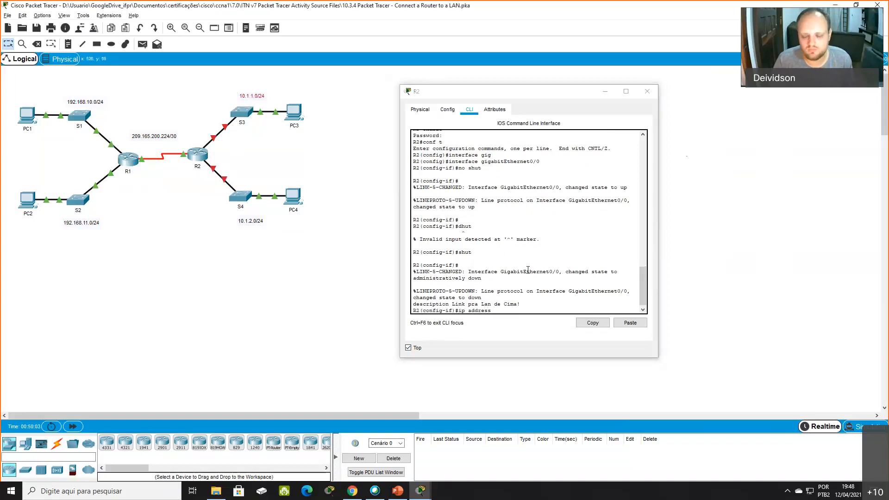
{"action": "left_click", "coordinate": [610, 277]}
{"action": "type", "text": "10.1.1.1"}
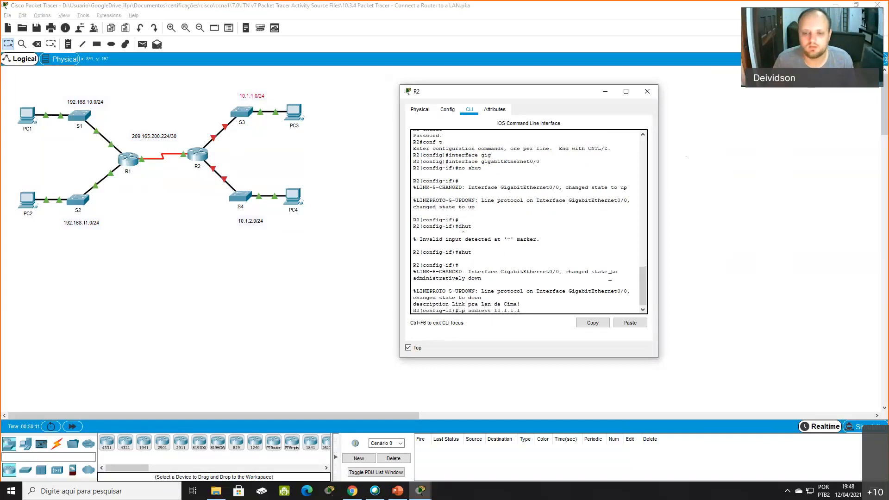
{"action": "type", "text": " 255.255.2"}
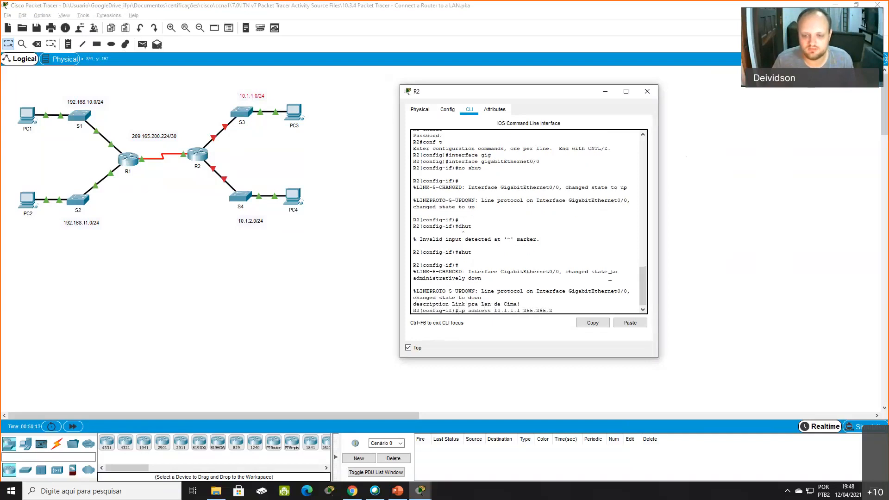
{"action": "type", "text": "55.0"}
{"action": "key", "text": "Return"}
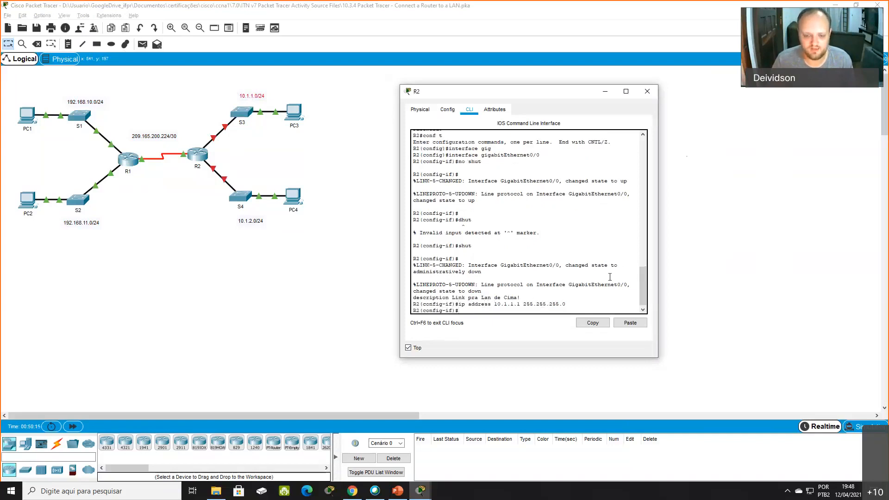
- Enable R2's GigabitEthernet0/0 with no shutdown and return to privileged EXEC mode with end
{"action": "type", "text": "no shut"}
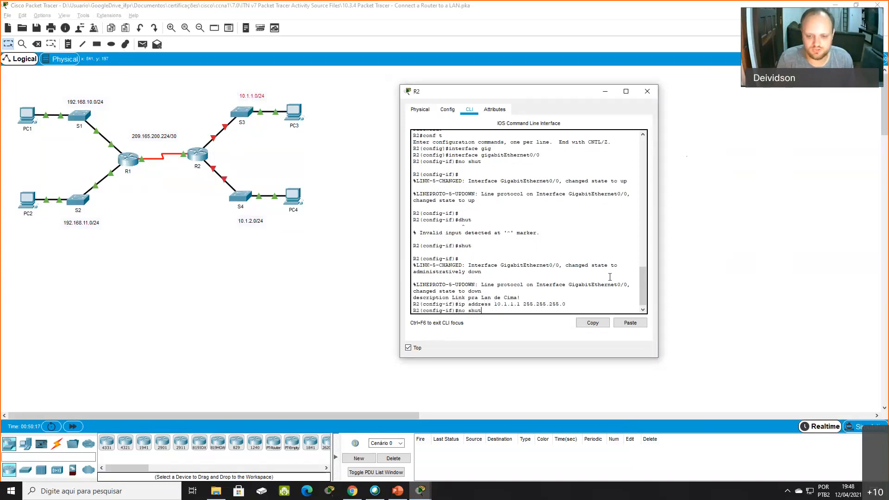
{"action": "key", "text": "Return"}
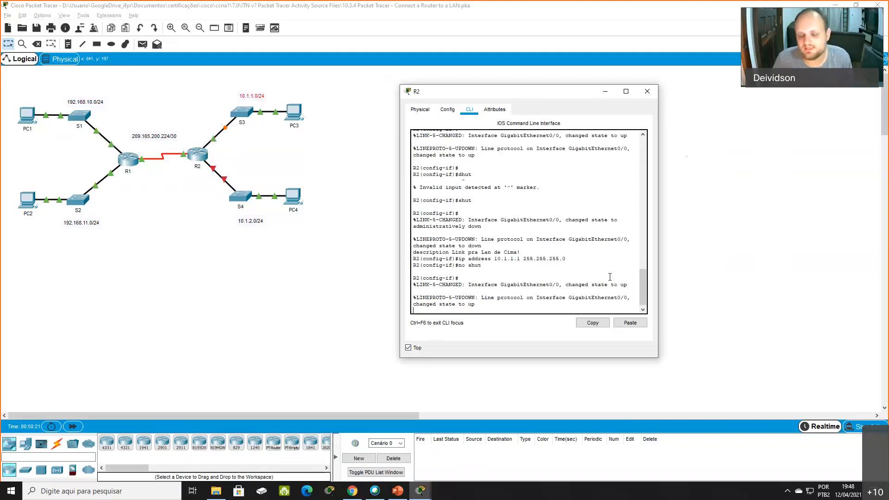
{"action": "key", "text": "Return"}
{"action": "type", "text": "end"}
{"action": "left_click_drag", "start_coordinate": [453, 310], "coordinate": [480, 312]}
{"action": "key", "text": "Return"}
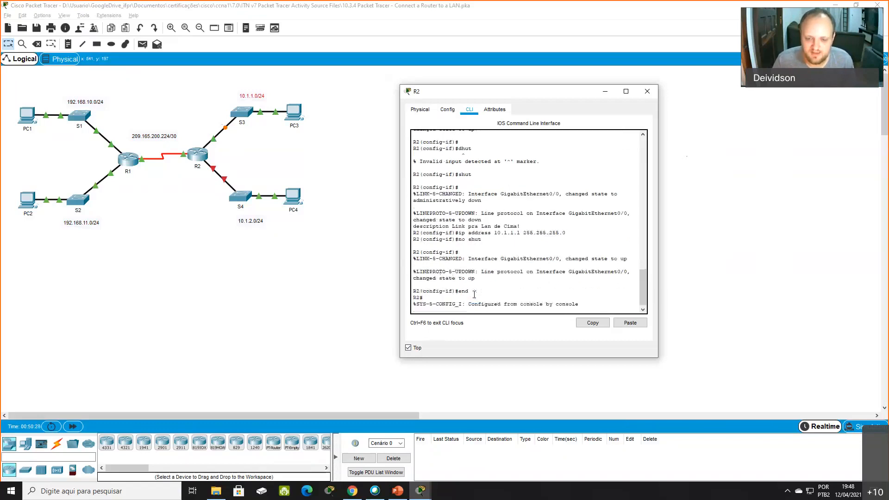
{"action": "key", "text": "Return"}
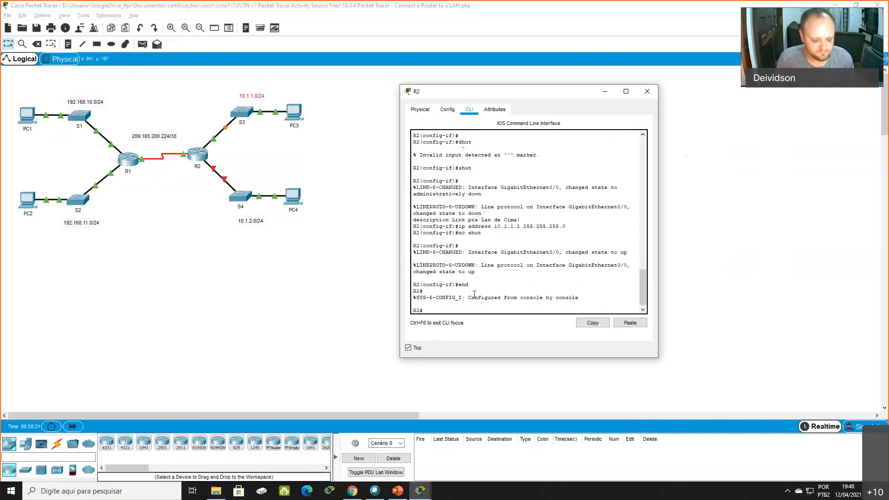
- Re-enter global configuration mode on R2 and open interface GigabitEthernet0/1 for configuration
{"action": "type", "text": "conf t"}
{"action": "key", "text": "Return"}
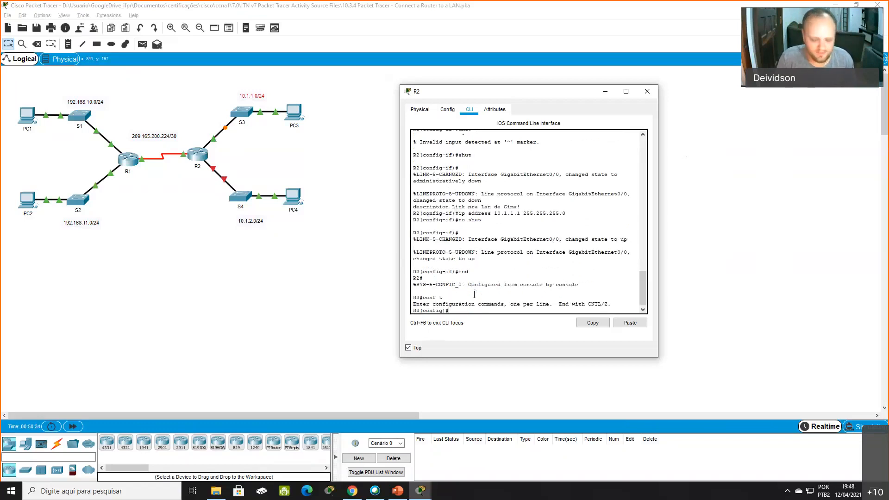
{"action": "type", "text": "interface gi"}
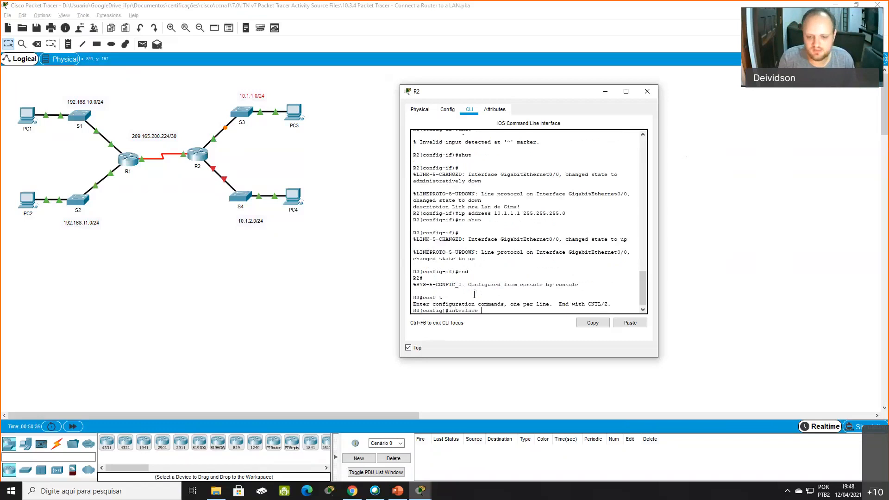
{"action": "key", "text": "Tab"}
{"action": "type", "text": "0/1"}
{"action": "key", "text": "Return"}
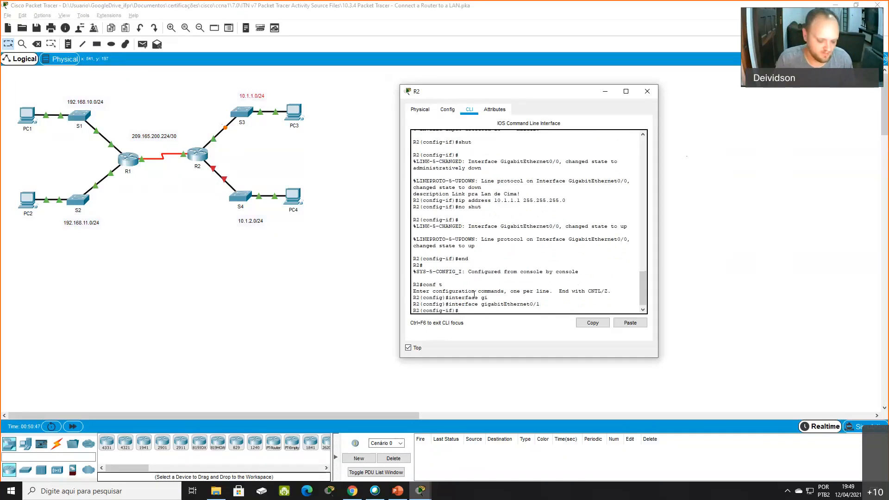
- Set the description of R2's GigabitEthernet0/1 to "Link pra Lan de Baixo!"
{"action": "type", "text": "descript"}
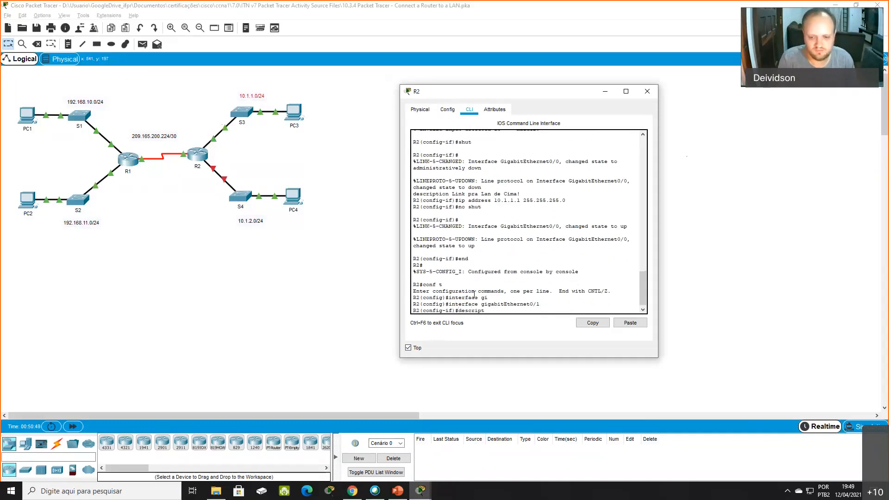
{"action": "type", "text": "ion Link pra Lan de Baixo!"}
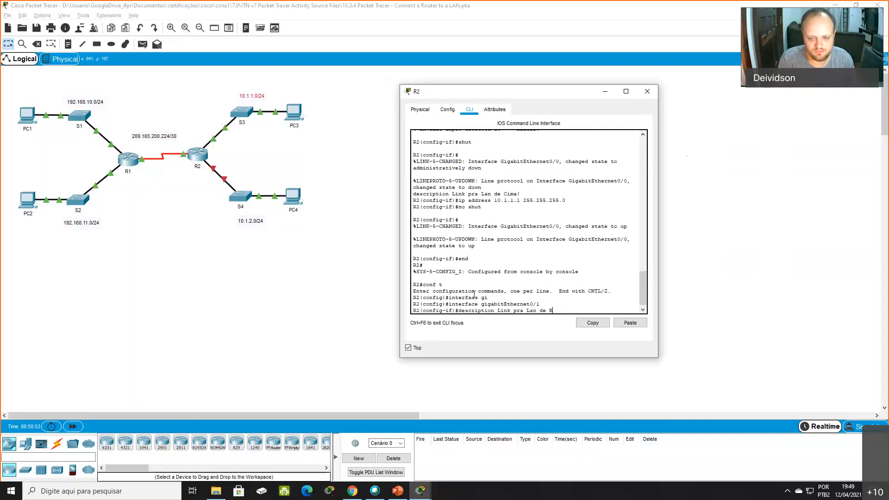
{"action": "key", "text": "Return"}
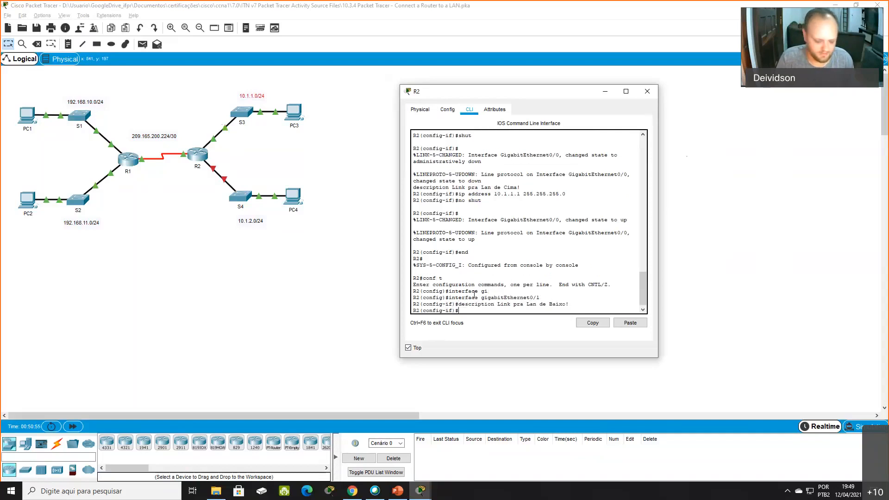
- Assign IP address 10.1.2.1 with mask 255.255.255.0 to R2's GigabitEthernet0/1, matching the network labelled under S4
{"action": "type", "text": "ip addres"}
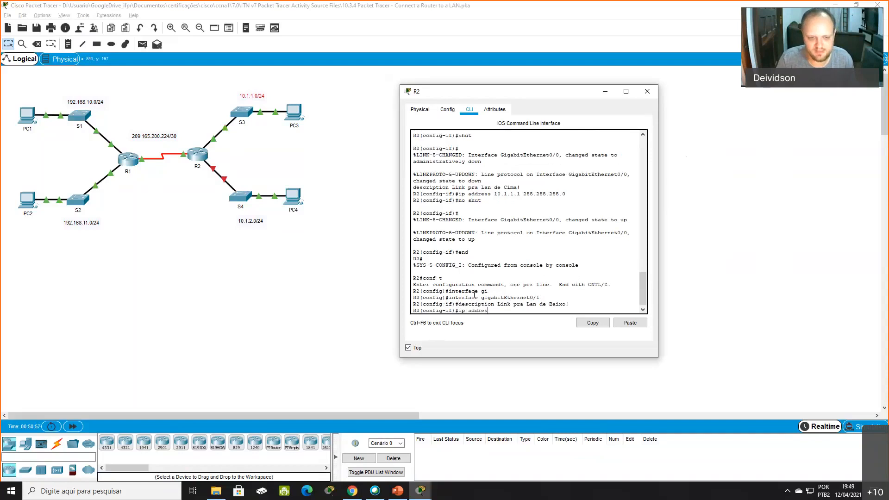
{"action": "type", "text": "s"}
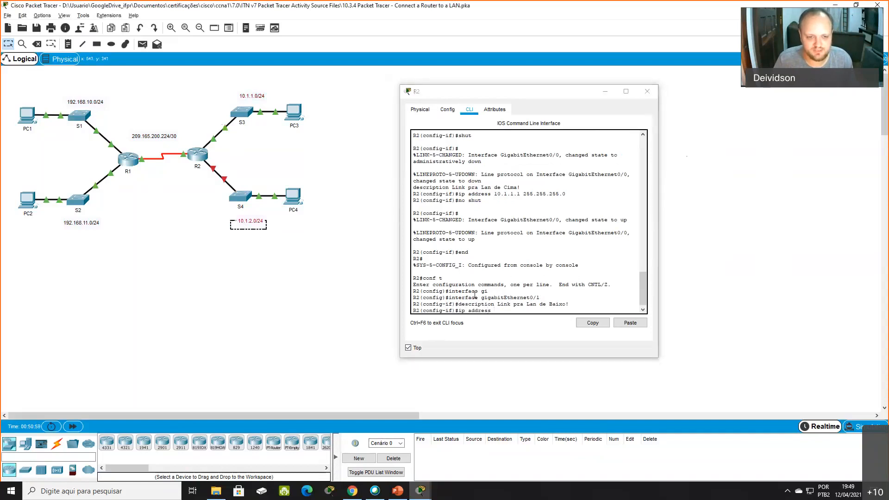
{"action": "left_click", "coordinate": [523, 311]}
{"action": "type", "text": ".2."}
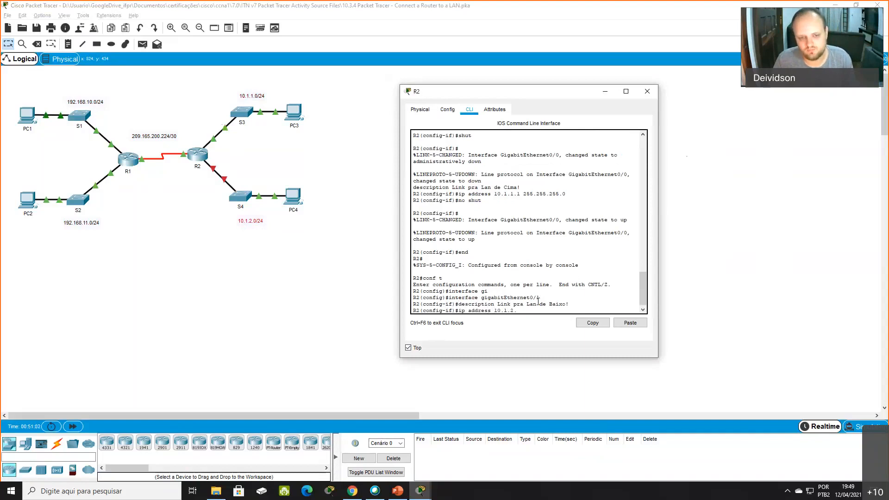
{"action": "type", "text": "1 255.255.25"}
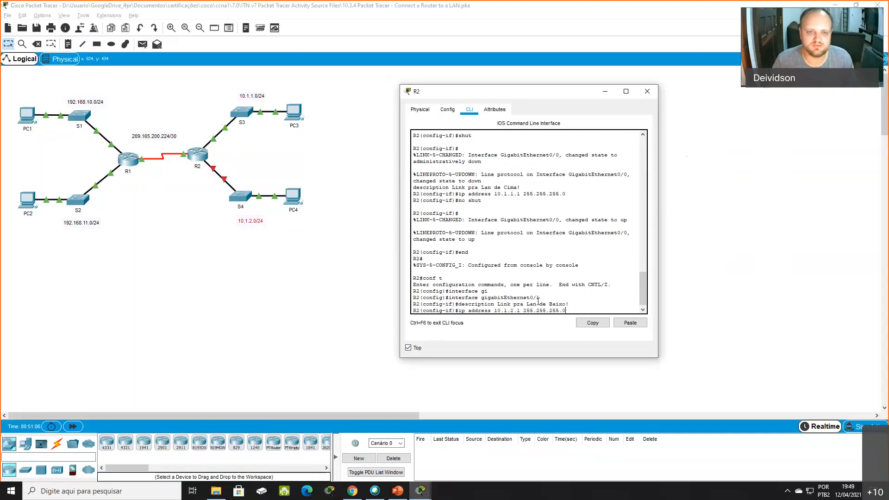
{"action": "type", "text": "5.0"}
{"action": "key", "text": "Return"}
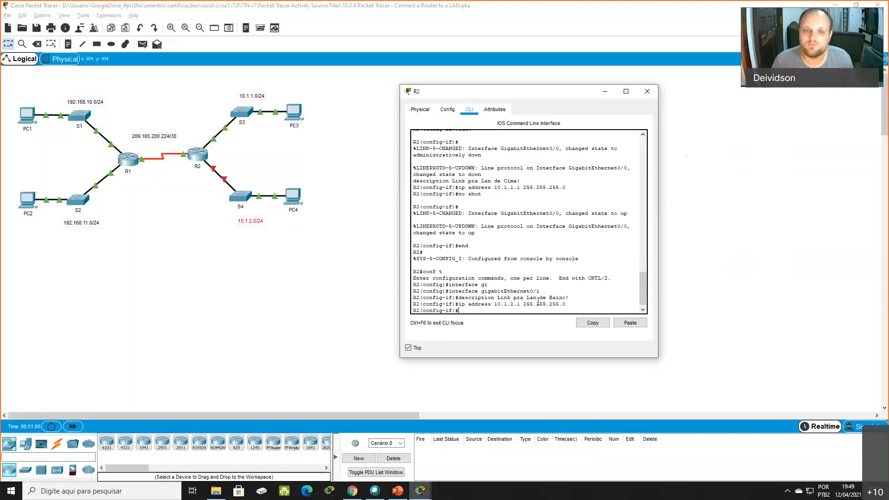
- Enable R2's GigabitEthernet0/1 with no shutdown and close the R2 window
{"action": "type", "text": "no sh"}
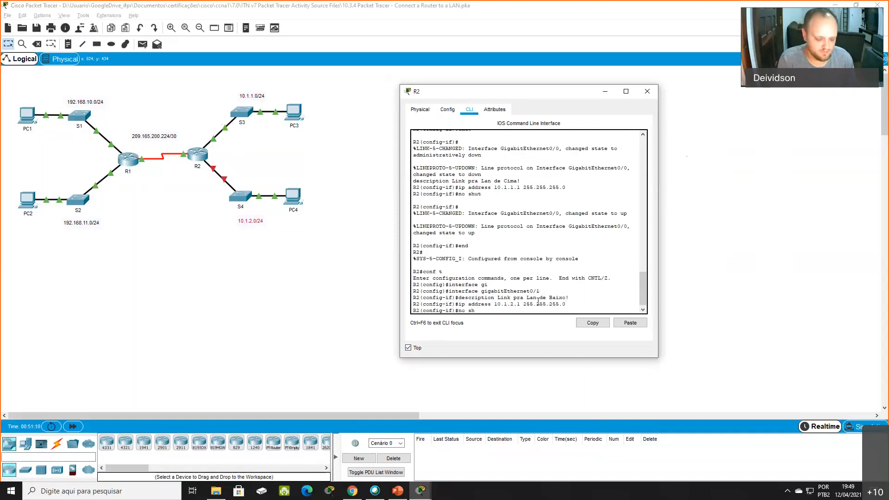
{"action": "type", "text": "ut"}
{"action": "key", "text": "Return"}
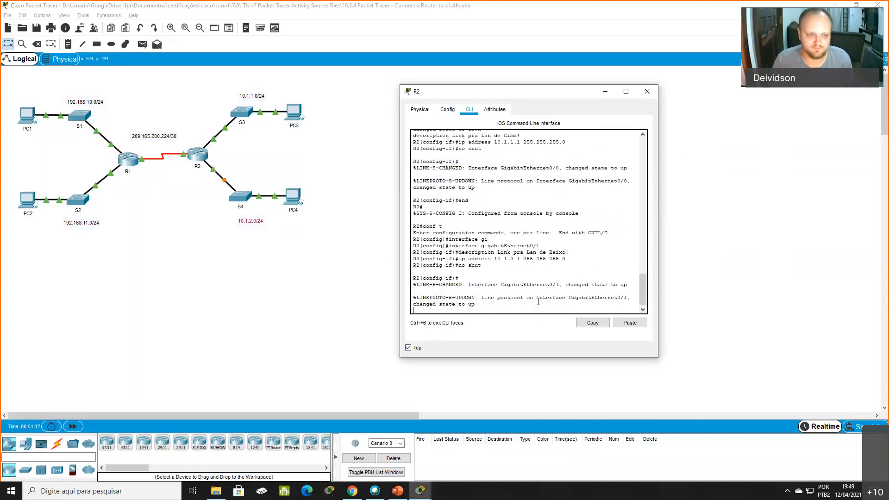
{"action": "left_click", "coordinate": [648, 91]}
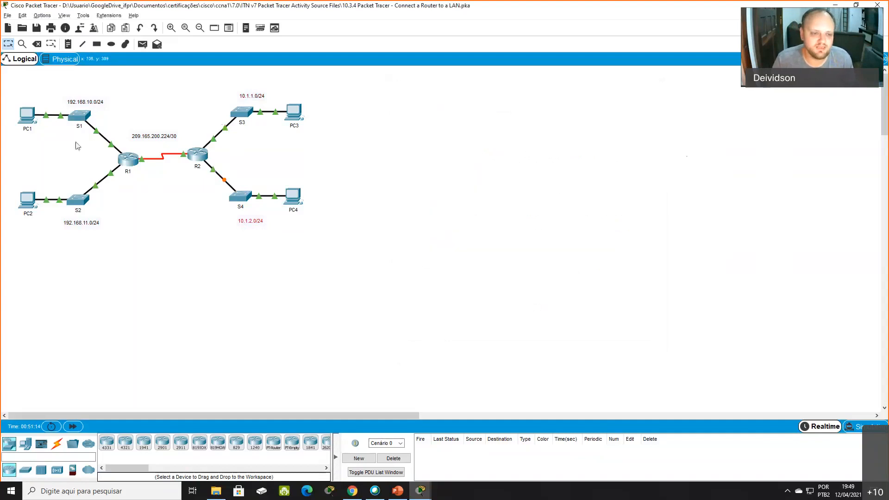
- Open PC1's Command Prompt and place its window clear of the topology
{"action": "left_click", "coordinate": [27, 116]}
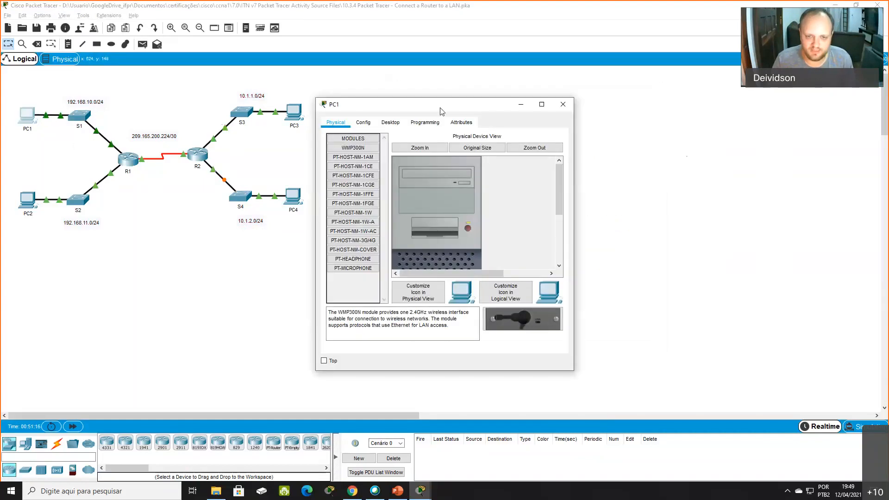
{"action": "left_click", "coordinate": [391, 122]}
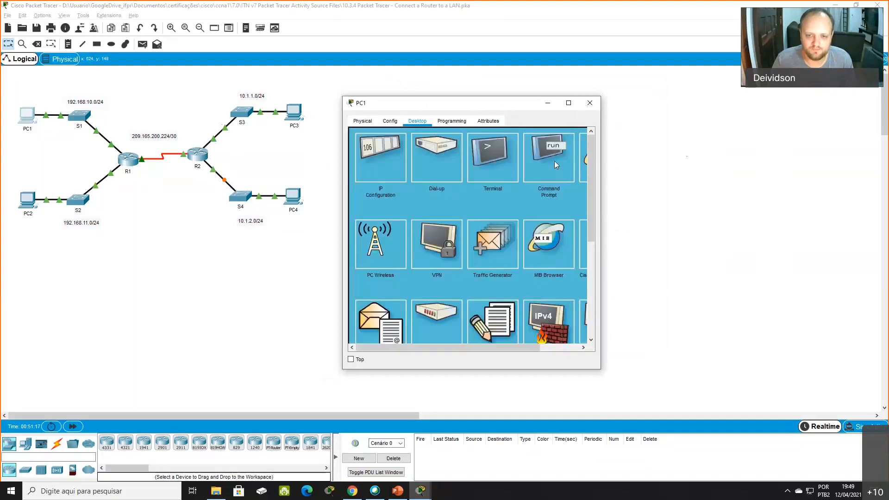
{"action": "left_click", "coordinate": [554, 160]}
{"action": "left_click_drag", "start_coordinate": [500, 103], "coordinate": [534, 99]}
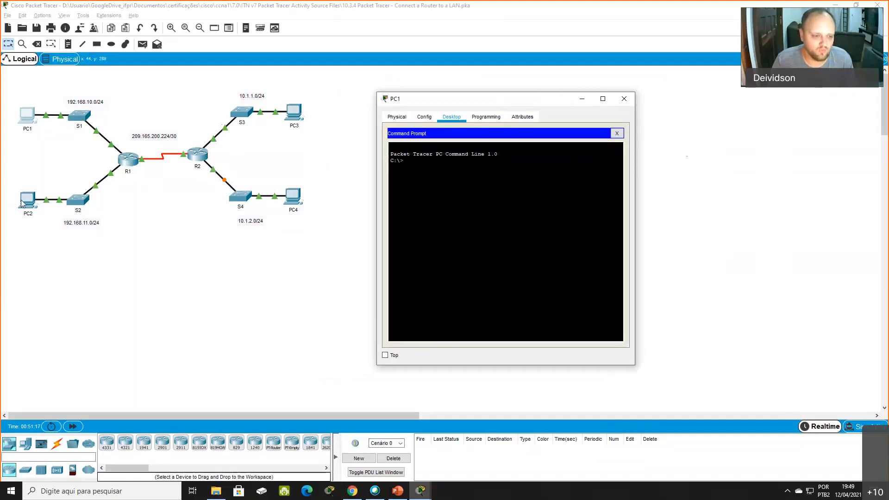
- Set PC1's Command Prompt window to stay on top of the topology workspace
{"action": "left_click", "coordinate": [22, 203]}
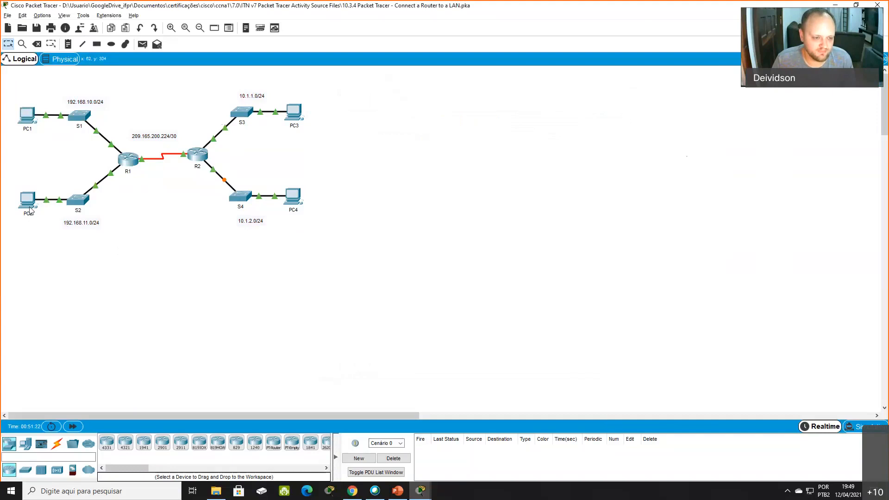
{"action": "key", "text": "alt+Tab"}
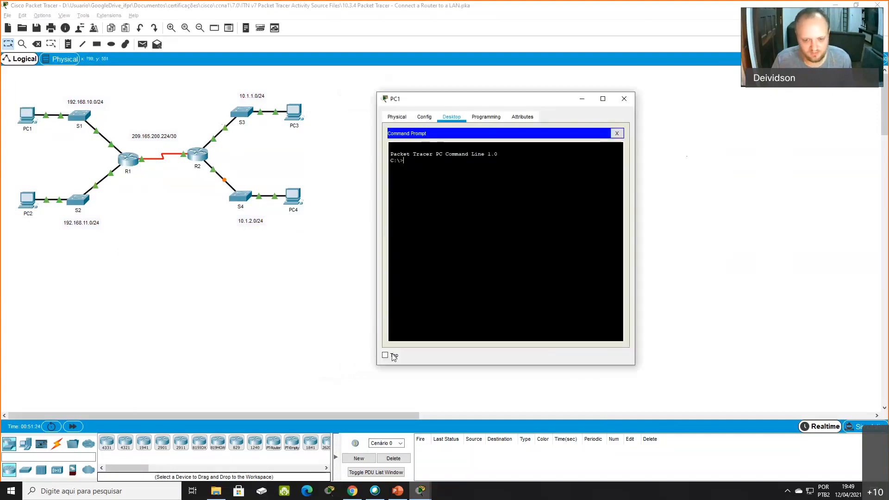
{"action": "left_click", "coordinate": [394, 356]}
{"action": "left_click", "coordinate": [97, 231]}
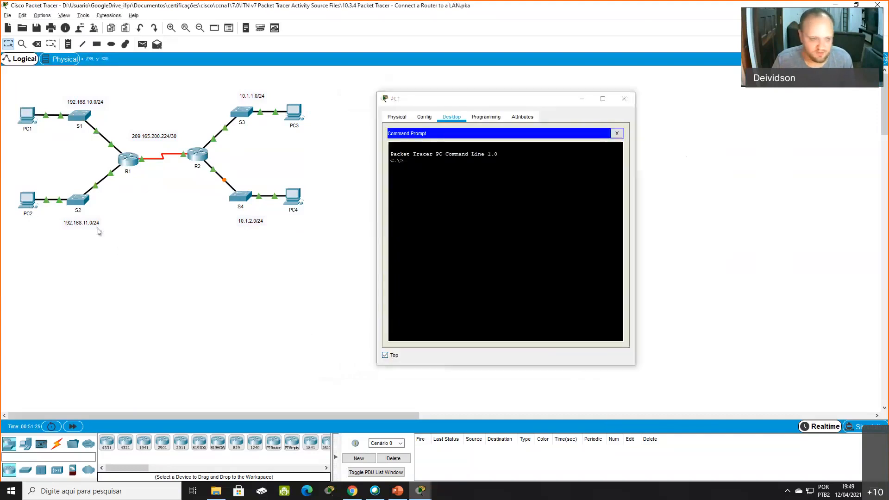
- Move PC1's window aside, check the IPv4 address in PC2's IP Configuration, and close the PC2 window
{"action": "left_click", "coordinate": [27, 209]}
{"action": "left_click_drag", "start_coordinate": [541, 105], "coordinate": [657, 109]}
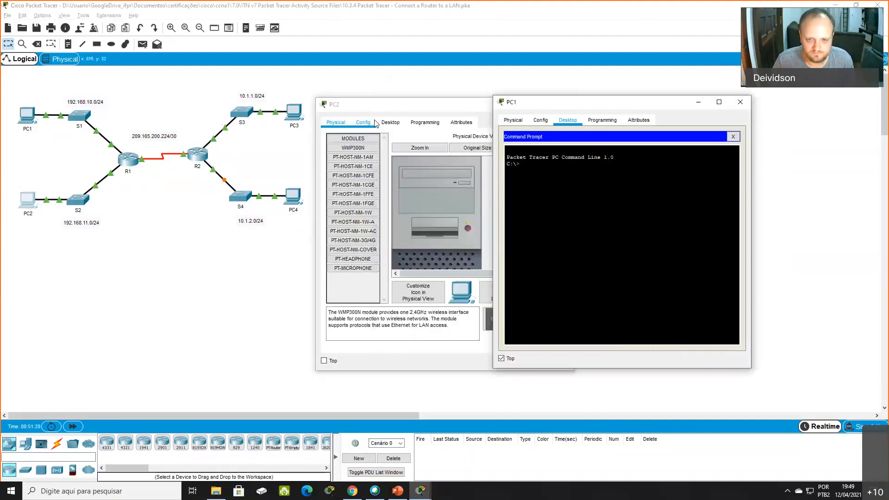
{"action": "left_click", "coordinate": [370, 122]}
{"action": "left_click", "coordinate": [466, 260]}
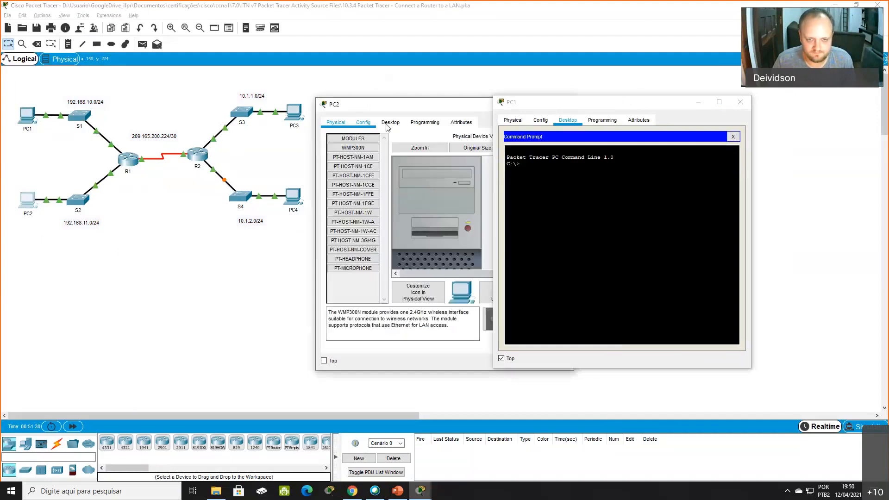
{"action": "left_click", "coordinate": [390, 123]}
{"action": "left_click", "coordinate": [345, 163]}
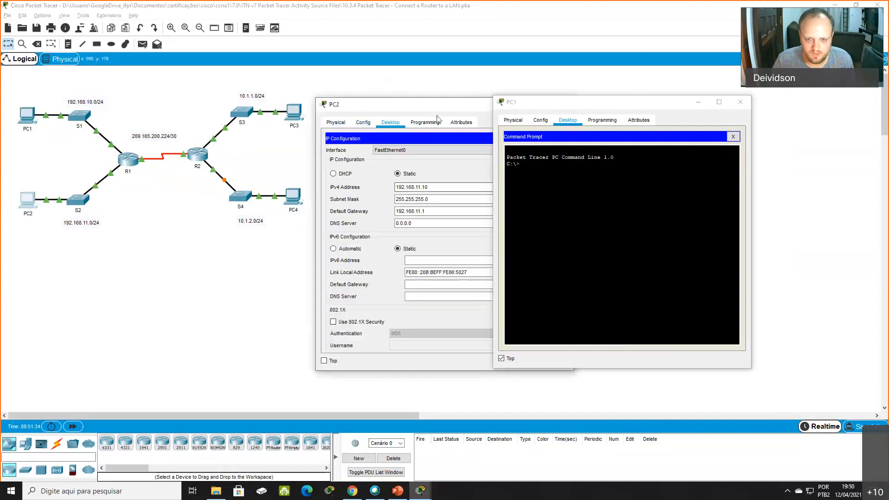
{"action": "left_click_drag", "start_coordinate": [353, 107], "coordinate": [268, 108]}
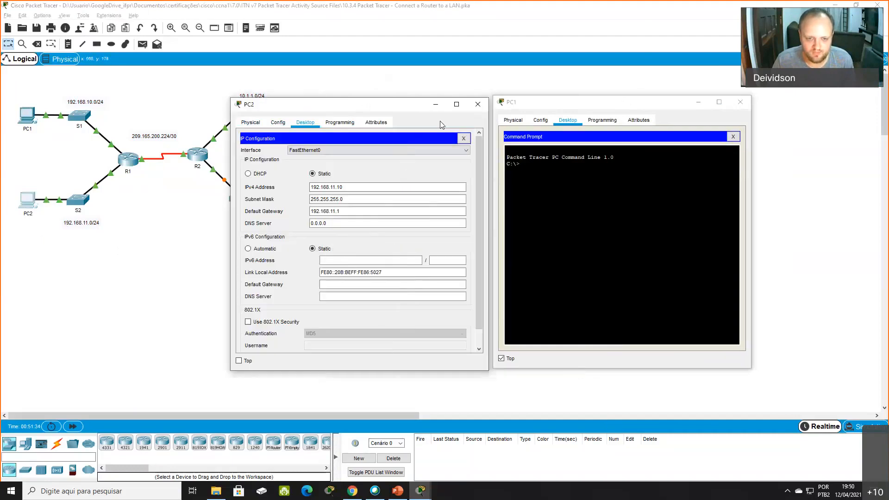
{"action": "left_click", "coordinate": [478, 105]}
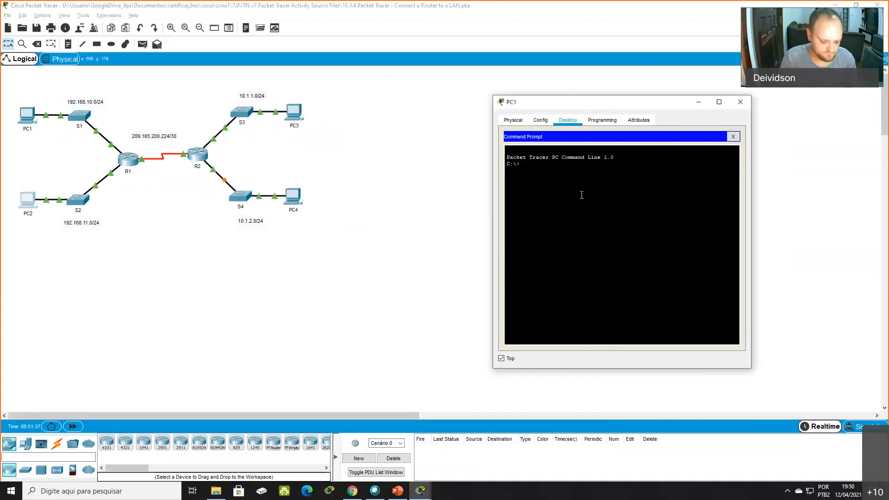
- Ping PC2 at 192.168.11.10 from PC1's Command Prompt
{"action": "type", "text": "ping 192.168.11.10"}
{"action": "key", "text": "Return"}
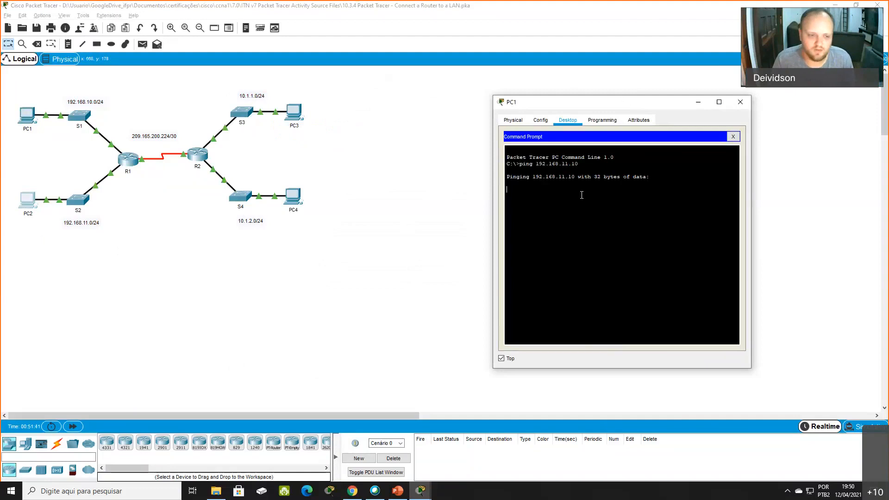
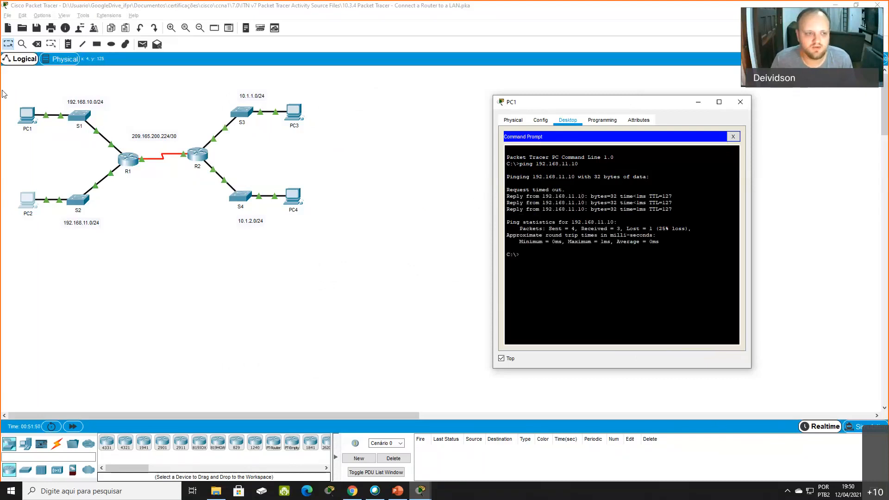
{"action": "left_click_drag", "start_coordinate": [4, 94], "coordinate": [110, 138]}
{"action": "left_click_drag", "start_coordinate": [123, 249], "coordinate": [2, 186]}
{"action": "mouse_move", "coordinate": [149, 213]}
{"action": "left_mouse_down"}
{"action": "mouse_move", "coordinate": [173, 248]}
{"action": "mouse_move", "coordinate": [1, 188]}
{"action": "left_mouse_up"}
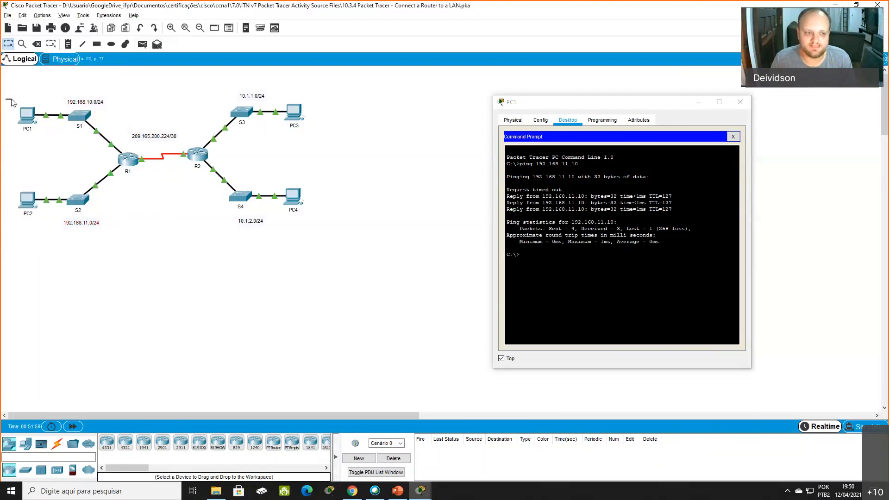
{"action": "left_click_drag", "start_coordinate": [5, 99], "coordinate": [119, 152]}
{"action": "left_click", "coordinate": [128, 160]}
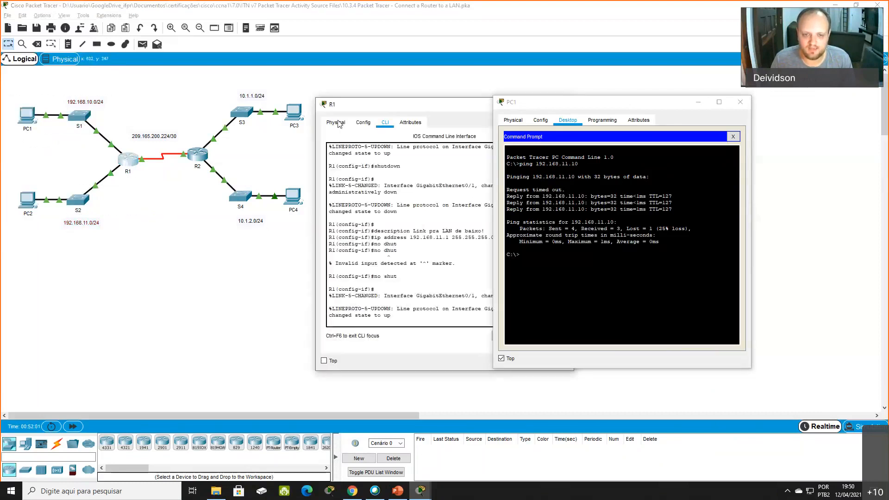
{"action": "left_click_drag", "start_coordinate": [356, 105], "coordinate": [193, 148]}
{"action": "left_click", "coordinate": [399, 146]}
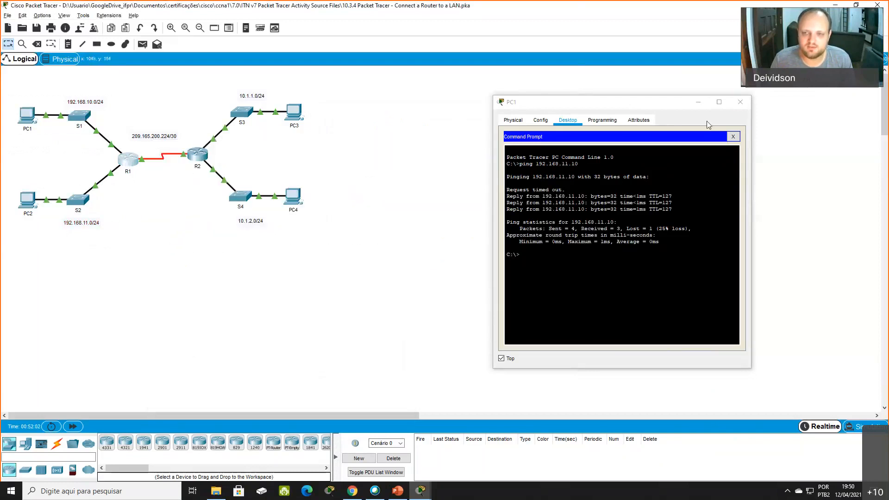
- Close PC1's window and ping 10.1.2.10 from PC3's Command Prompt
{"action": "left_click", "coordinate": [740, 102]}
{"action": "left_click", "coordinate": [295, 115]}
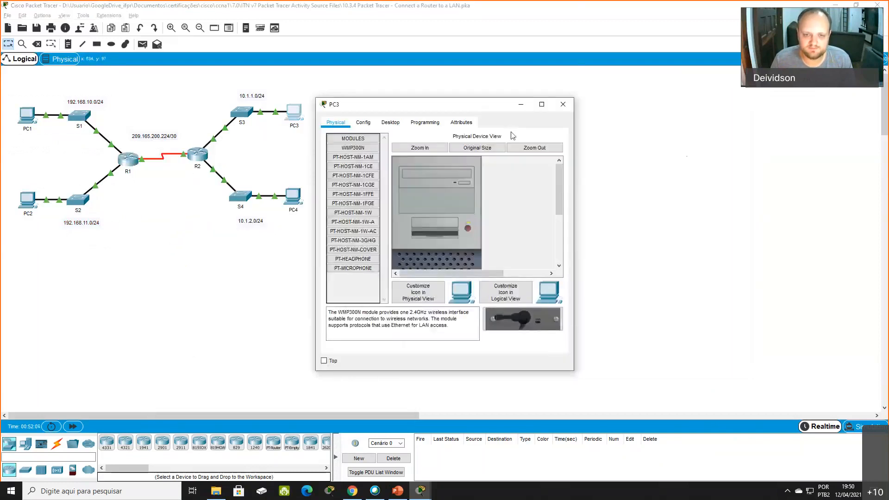
{"action": "left_click_drag", "start_coordinate": [460, 109], "coordinate": [537, 106]}
{"action": "left_click", "coordinate": [468, 121]}
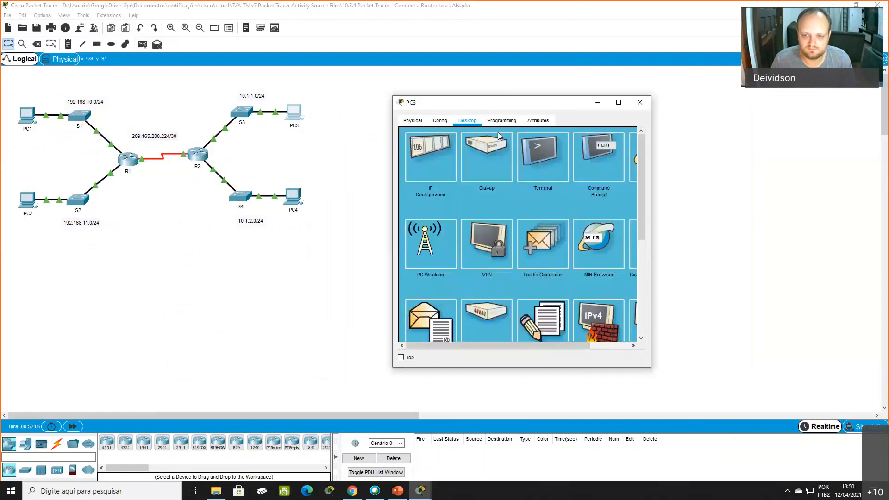
{"action": "left_click", "coordinate": [591, 159]}
{"action": "type", "text": "pi"}
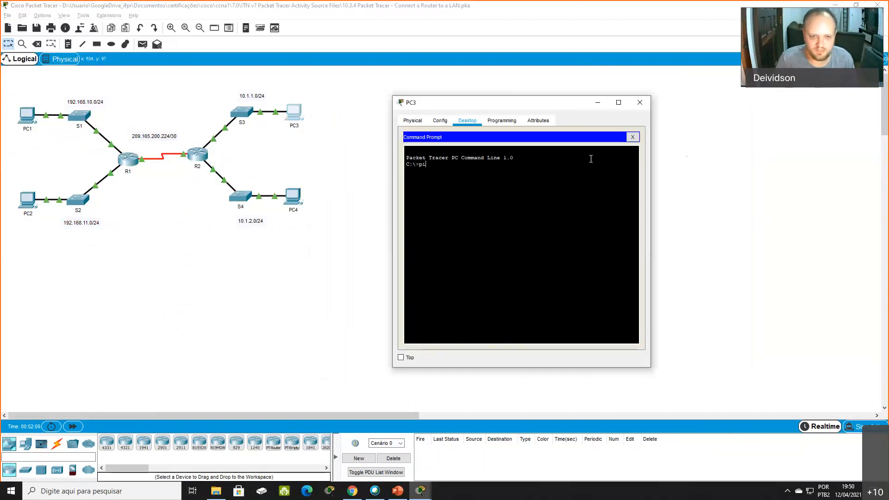
{"action": "type", "text": "ng 10.1.2.10"}
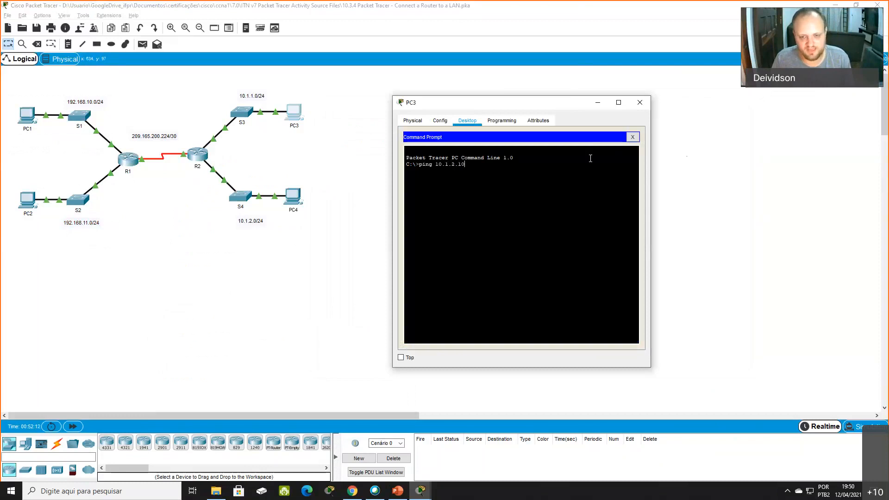
{"action": "key", "text": "Return"}
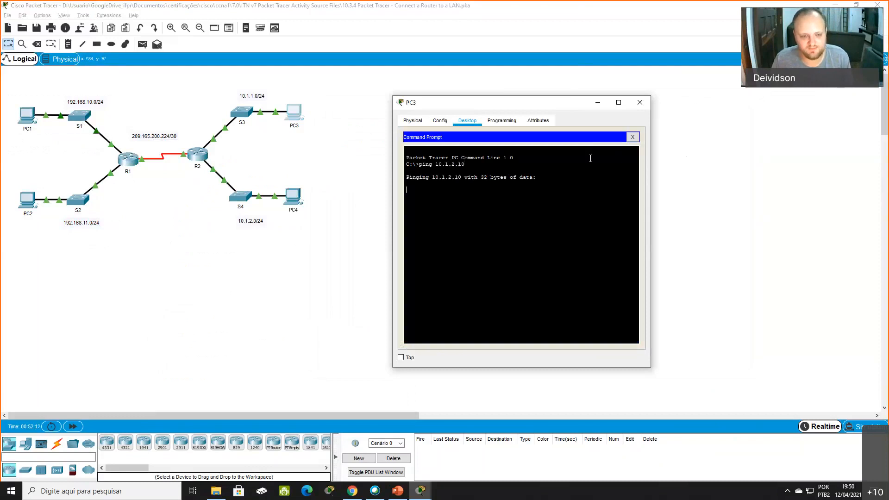
- Keep PC3's window on top, check the IPv4 address in PC4's IP Configuration, and close the PC4 window
{"action": "left_click", "coordinate": [400, 358]}
{"action": "left_click", "coordinate": [294, 214]}
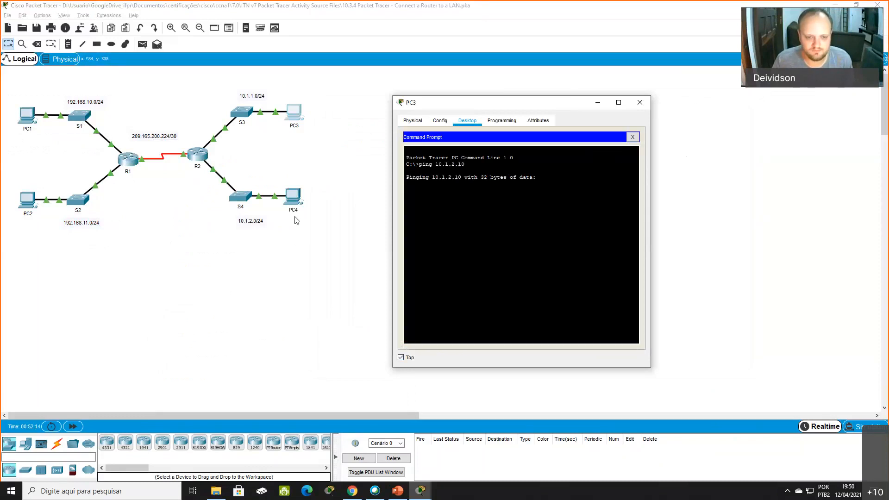
{"action": "left_click_drag", "start_coordinate": [343, 107], "coordinate": [103, 129]}
{"action": "left_click", "coordinate": [151, 144]}
{"action": "left_click", "coordinate": [115, 174]}
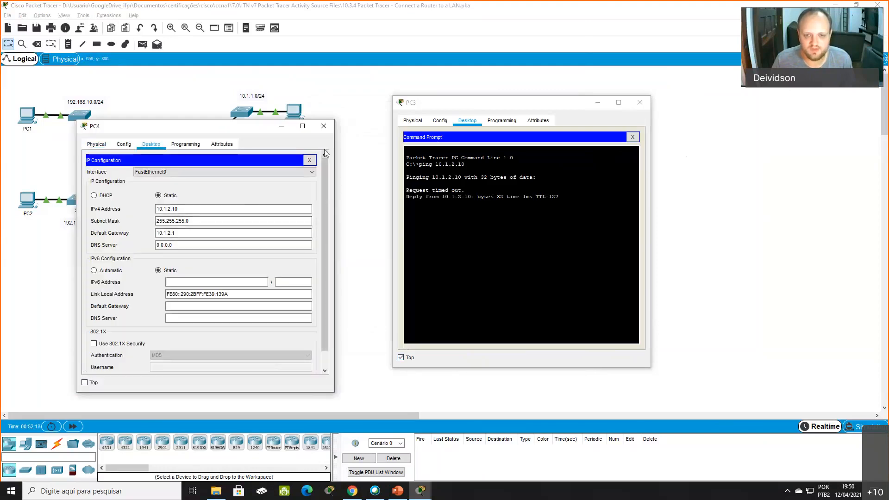
{"action": "left_click", "coordinate": [324, 126]}
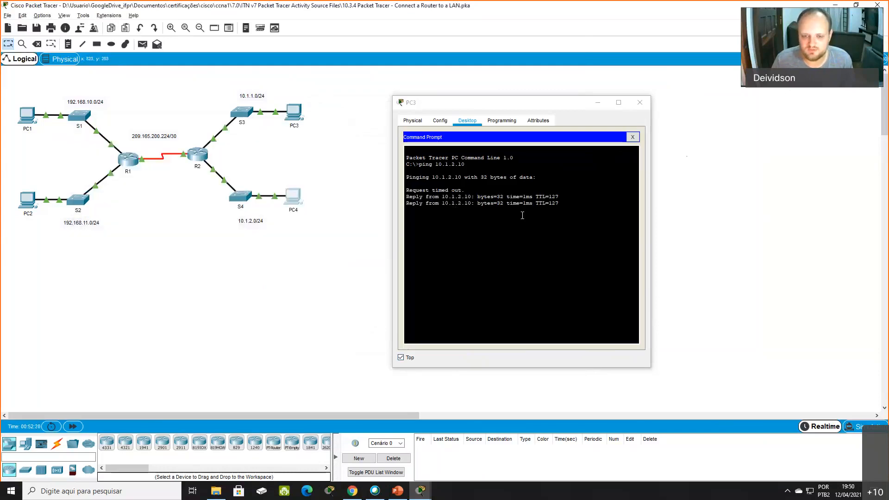
- Close PC3's Command Prompt window to clear the topology workspace
{"action": "left_click_drag", "start_coordinate": [188, 95], "coordinate": [321, 229]}
{"action": "left_click", "coordinate": [332, 236]}
{"action": "left_click", "coordinate": [639, 102]}
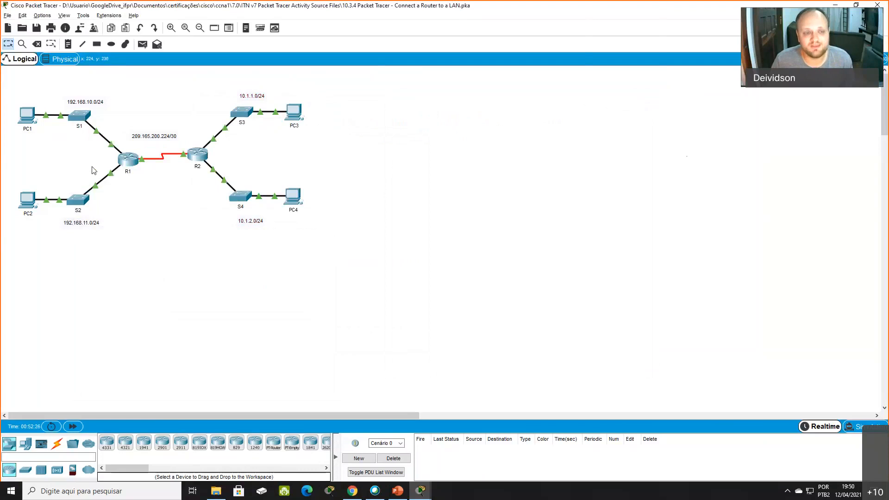
{"action": "left_click_drag", "start_coordinate": [1, 98], "coordinate": [43, 140]}
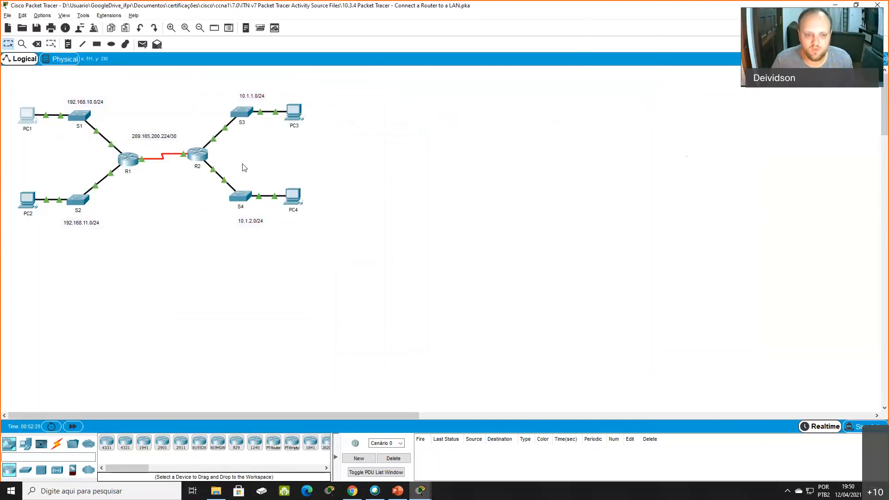
{"action": "left_click_drag", "start_coordinate": [318, 213], "coordinate": [277, 180]}
{"action": "left_click_drag", "start_coordinate": [3, 86], "coordinate": [204, 166]}
{"action": "left_click_drag", "start_coordinate": [345, 213], "coordinate": [213, 175]}
{"action": "left_click", "coordinate": [370, 162]}
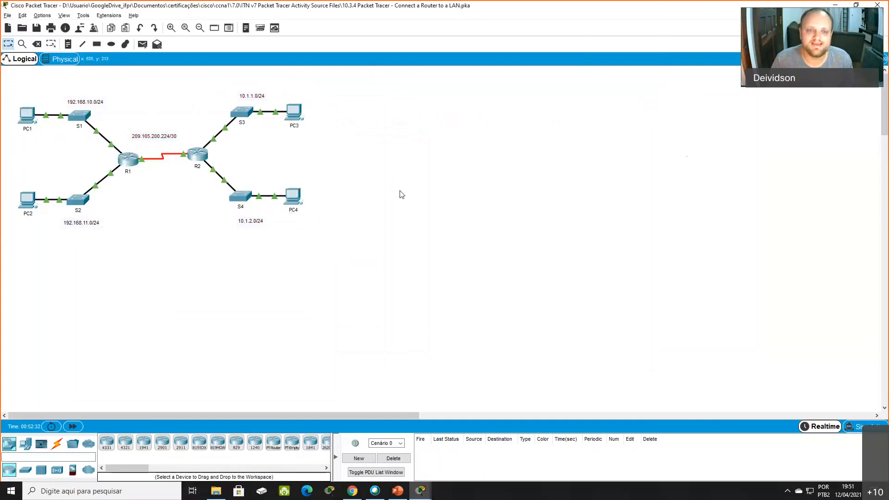
{"action": "left_click_drag", "start_coordinate": [90, 146], "coordinate": [249, 174]}
{"action": "left_click", "coordinate": [141, 192]}
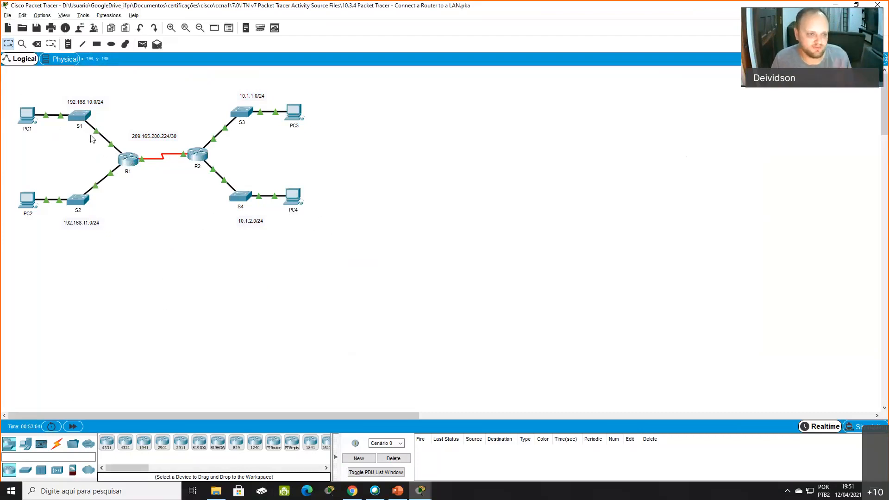
- Ping PC4 at 10.1.2.10 from PC1's Command Prompt
{"action": "left_click", "coordinate": [27, 114]}
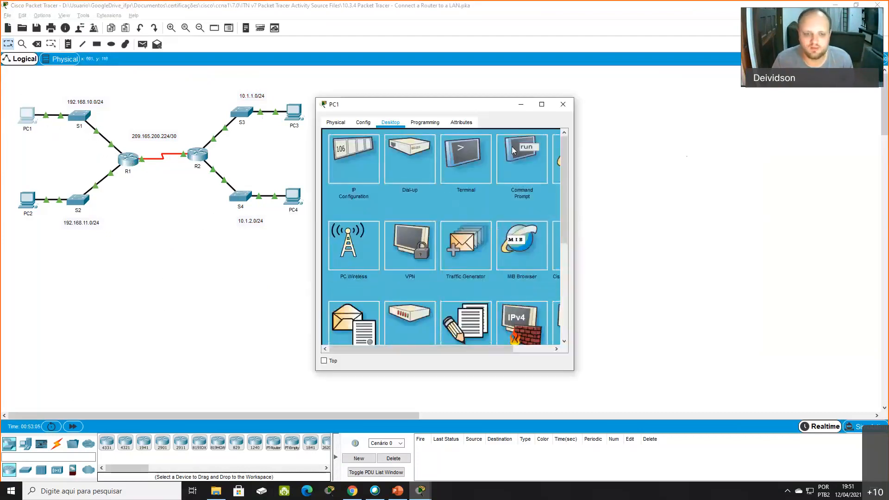
{"action": "left_click", "coordinate": [512, 146]}
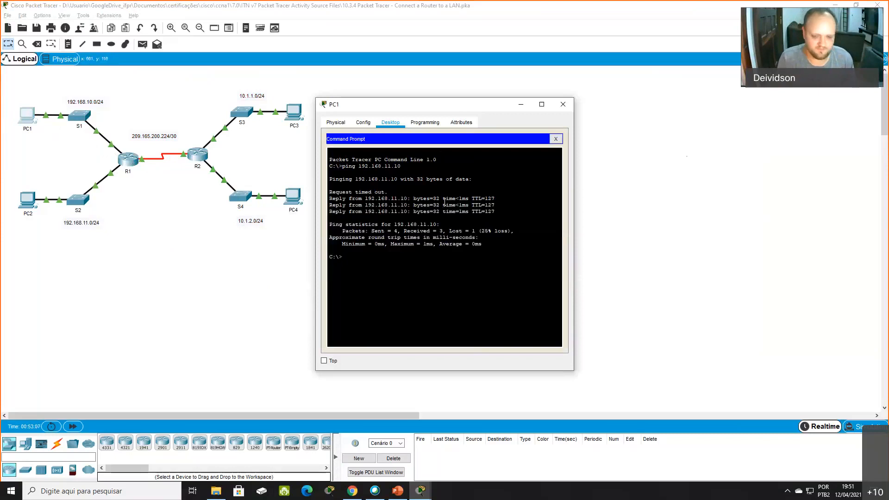
{"action": "type", "text": "ping 10.1.2"}
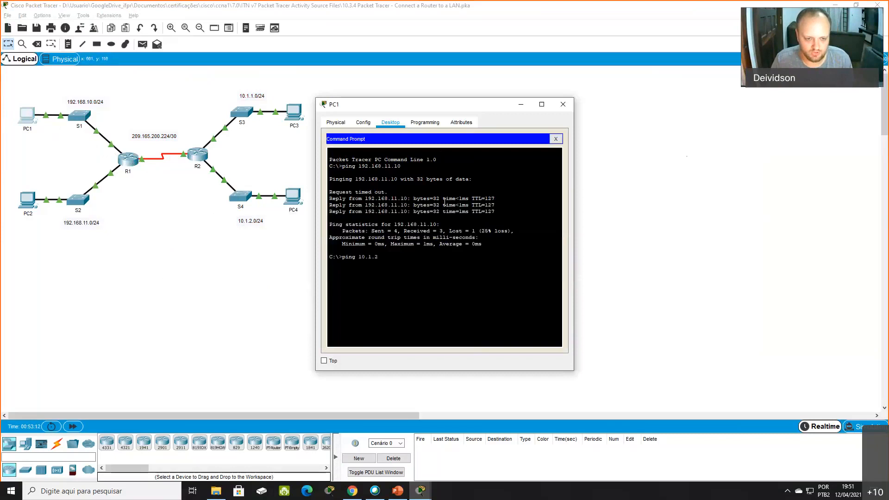
{"action": "type", "text": ".10"}
{"action": "key", "text": "Return"}
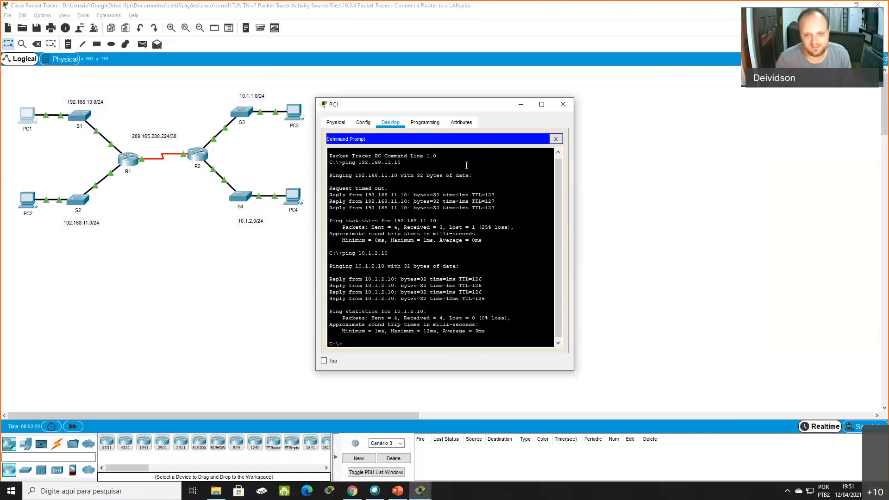
- Close PC1's window and return R1's CLI from interface configuration to privileged EXEC mode with the end command
{"action": "left_click", "coordinate": [563, 104]}
{"action": "left_click", "coordinate": [129, 159]}
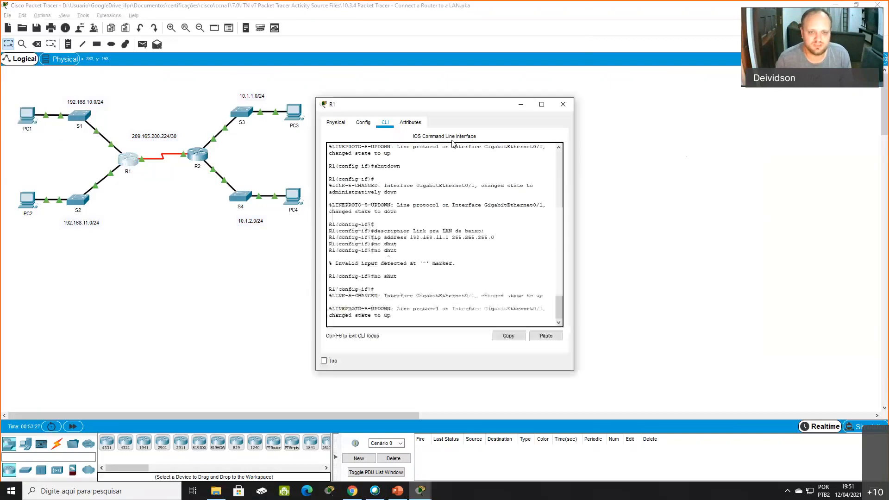
{"action": "key", "text": "Return"}
{"action": "key", "text": "Return"}
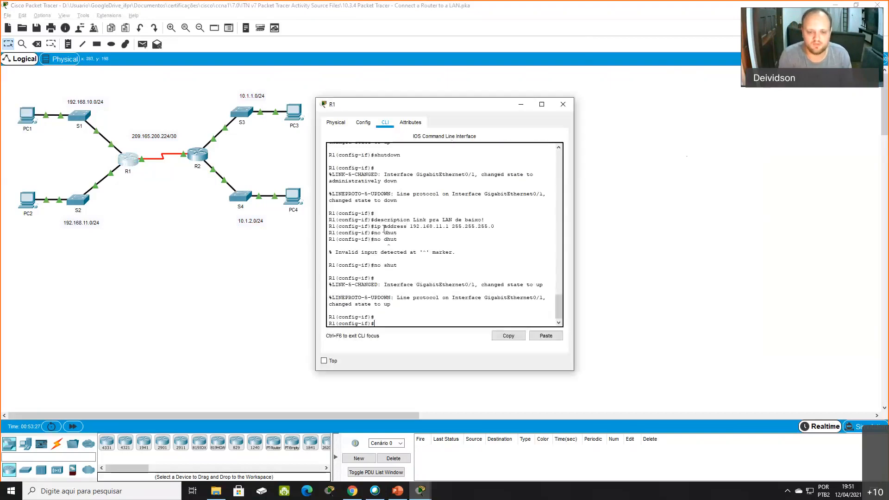
{"action": "type", "text": "end"}
{"action": "key", "text": "Return"}
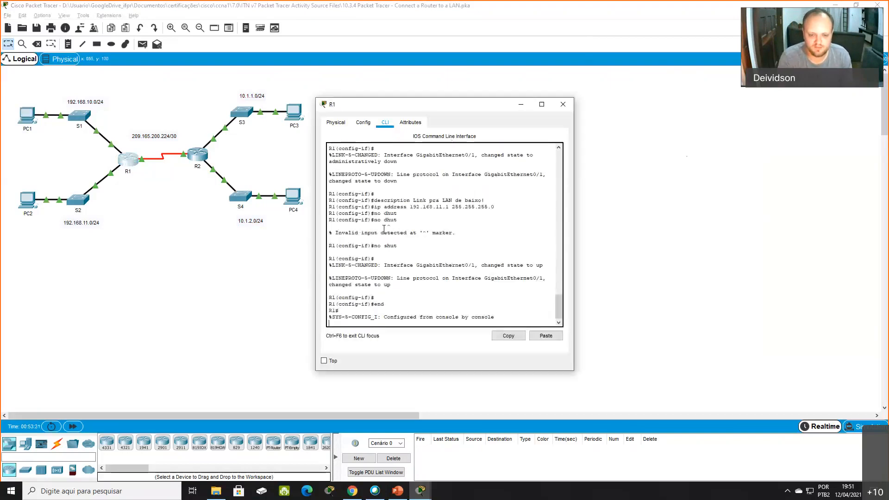
{"action": "key", "text": "Return"}
{"action": "key", "text": "Return"}
{"action": "key", "text": "Return"}
- Display R1's routing table with the show ip route command
{"action": "type", "text": "sh"}
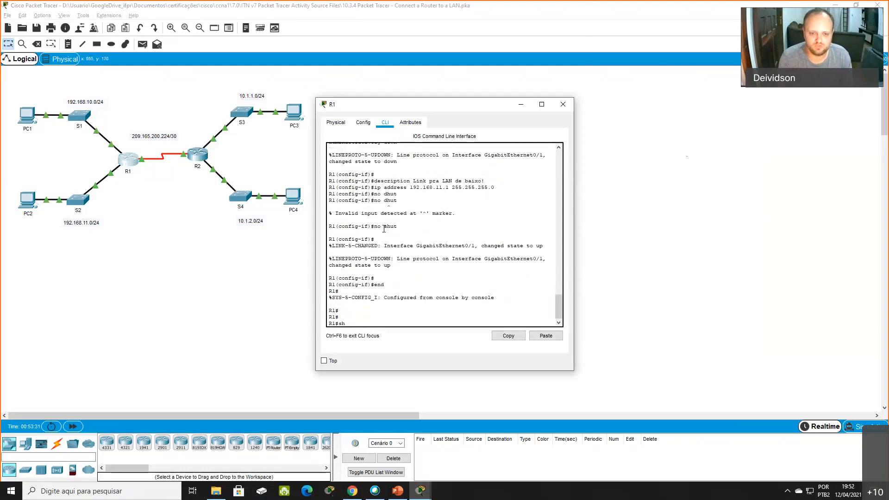
{"action": "type", "text": "ow ip rou"}
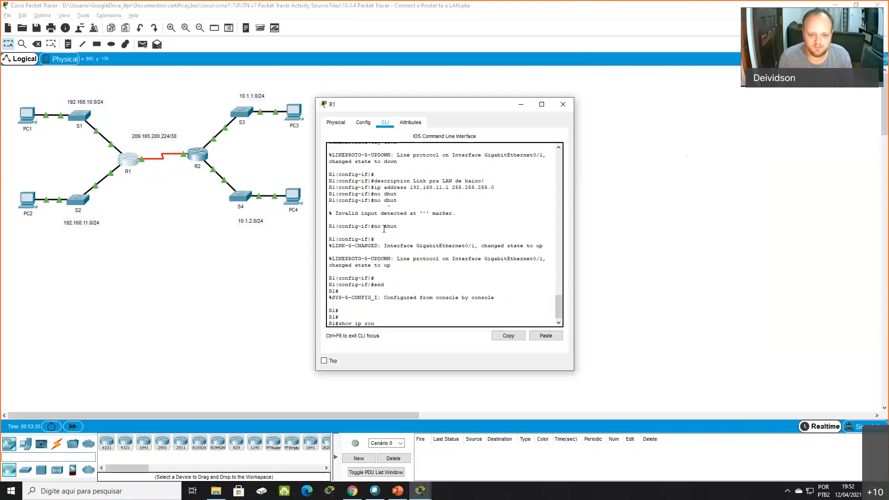
{"action": "type", "text": "te"}
{"action": "key", "text": "Return"}
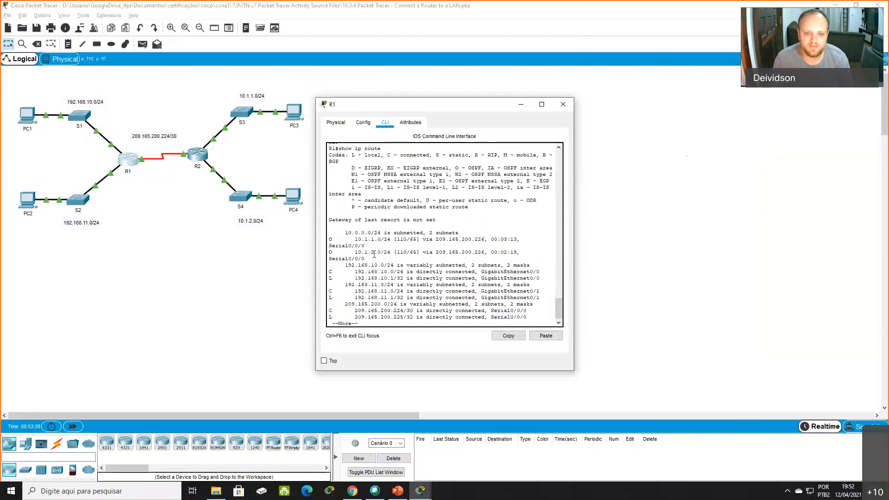
- Highlight the 10.1.2.0/24 route, the O route code and its O - OSPF legend entry in R1's routing table
{"action": "left_click_drag", "start_coordinate": [352, 239], "coordinate": [387, 253]}
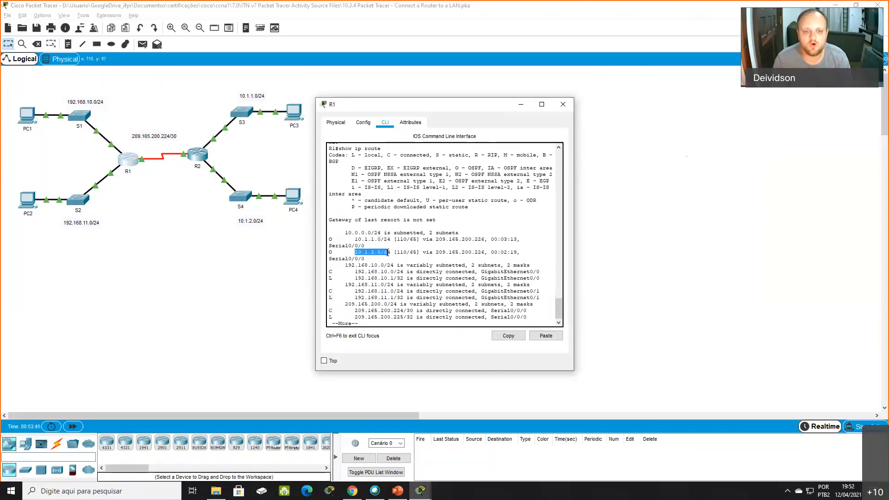
{"action": "left_click_drag", "start_coordinate": [329, 240], "coordinate": [333, 240]}
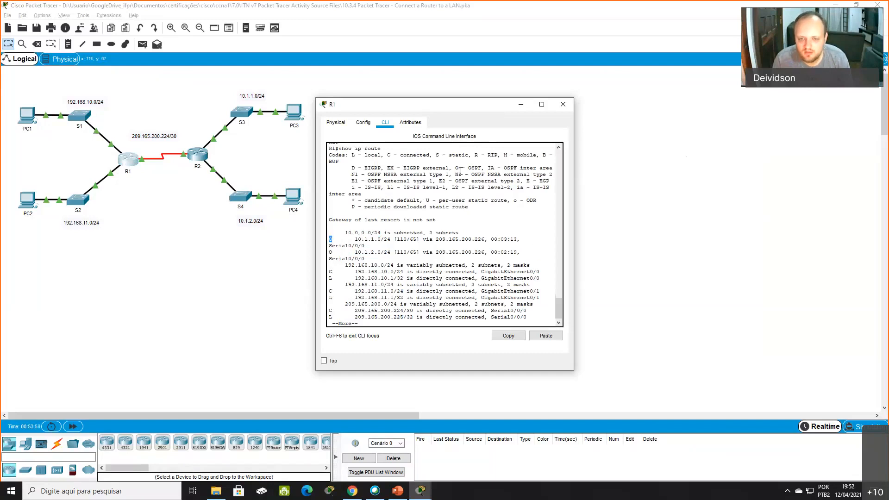
{"action": "left_click_drag", "start_coordinate": [455, 168], "coordinate": [482, 169]}
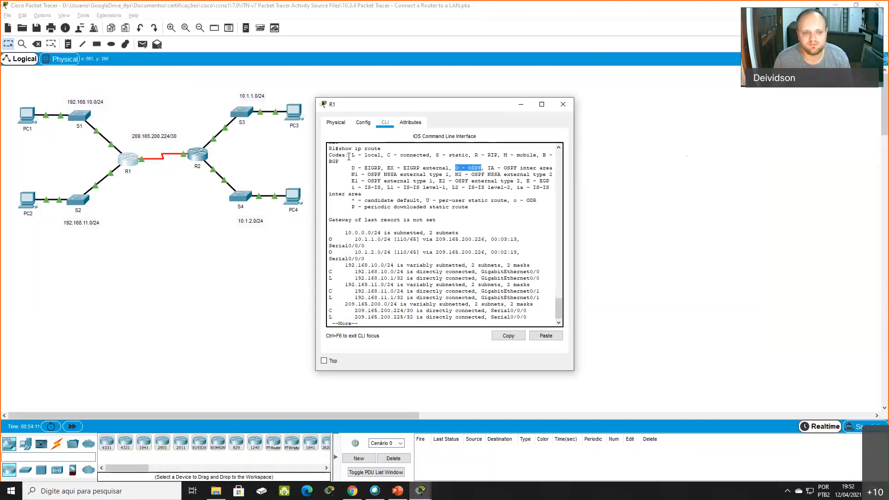
{"action": "left_click", "coordinate": [176, 171]}
{"action": "left_click_drag", "start_coordinate": [345, 173], "coordinate": [217, 218]}
{"action": "mouse_move", "coordinate": [147, 102]}
{"action": "left_mouse_down"}
{"action": "mouse_move", "coordinate": [60, 192]}
{"action": "mouse_move", "coordinate": [7, 222]}
{"action": "left_mouse_up"}
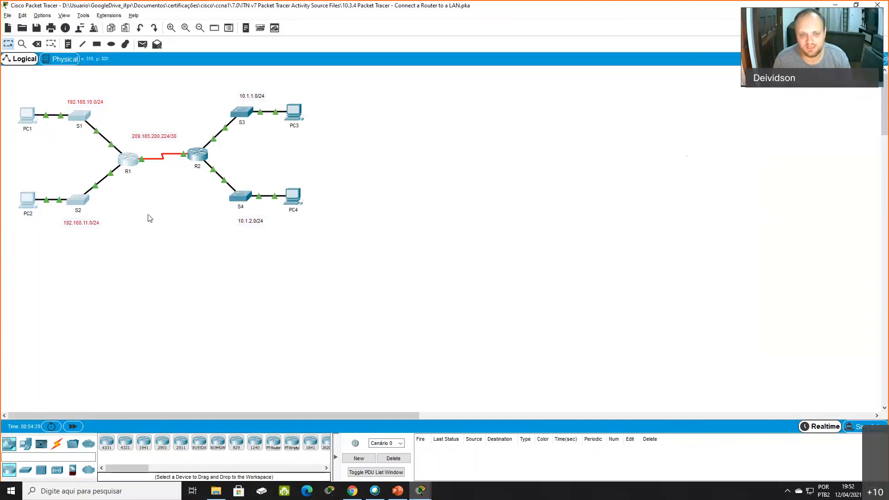
{"action": "left_click", "coordinate": [99, 114]}
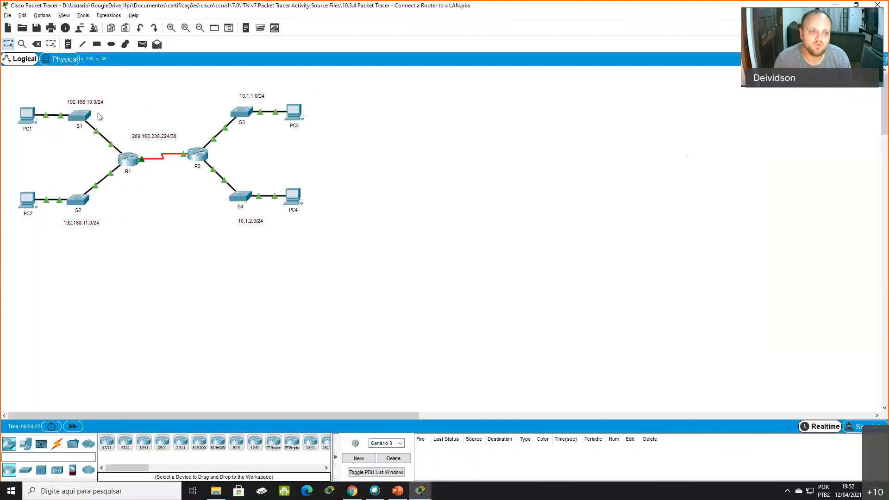
{"action": "left_click_drag", "start_coordinate": [130, 220], "coordinate": [61, 106]}
- Reopen R1's CLI window and highlight the C - connected code and the connected routes 192.168.10.0/24, 192.168.11.0/24 and 209.165.200.224/30
{"action": "mouse_move", "coordinate": [420, 491]}
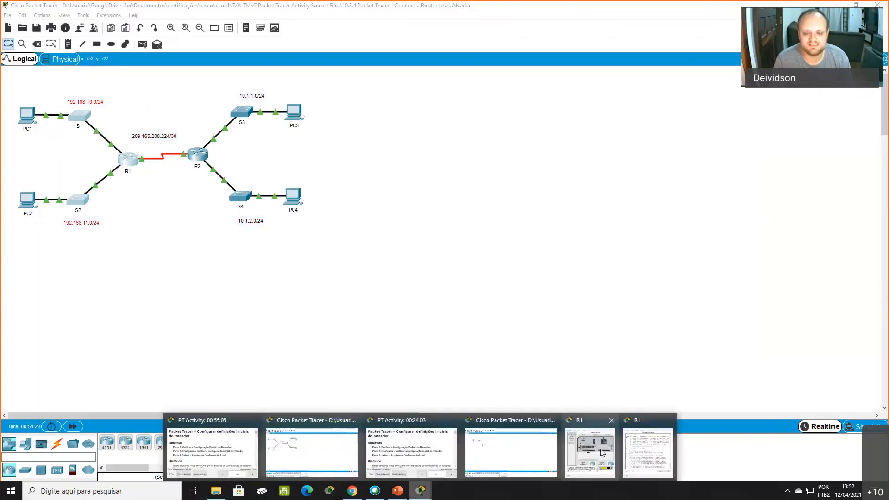
{"action": "left_click", "coordinate": [654, 454]}
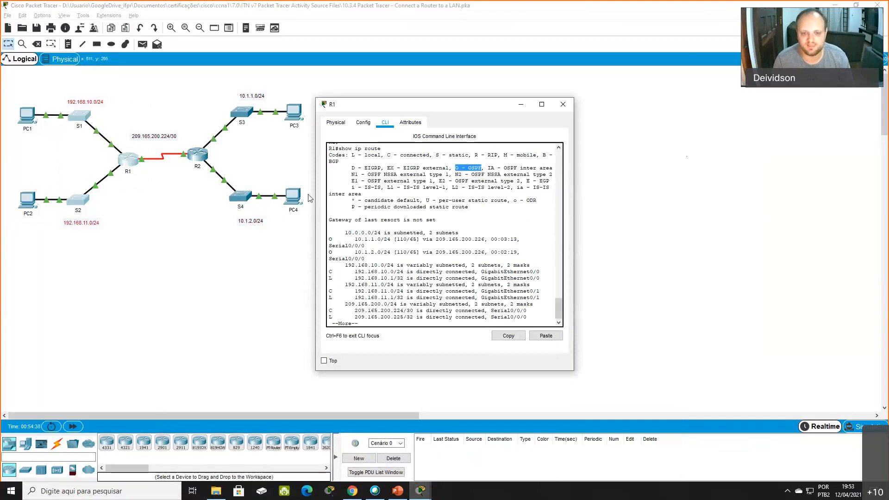
{"action": "left_click_drag", "start_coordinate": [388, 155], "coordinate": [432, 156]}
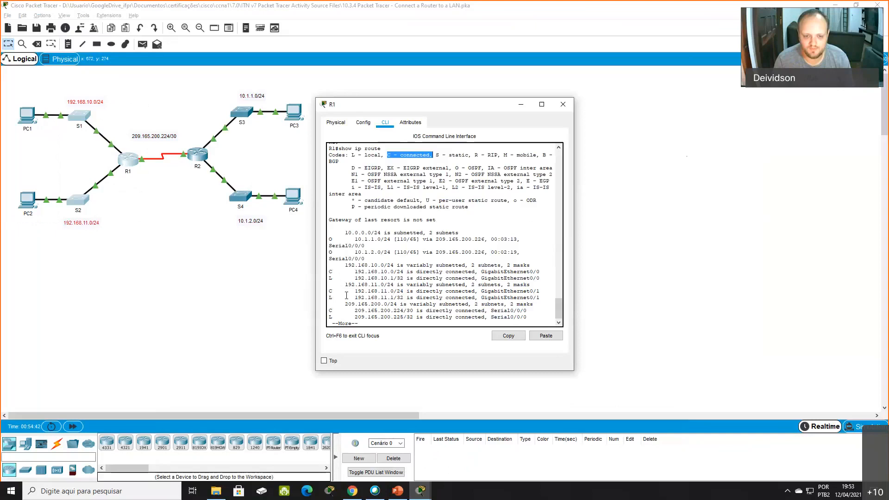
{"action": "left_click_drag", "start_coordinate": [330, 273], "coordinate": [405, 274]}
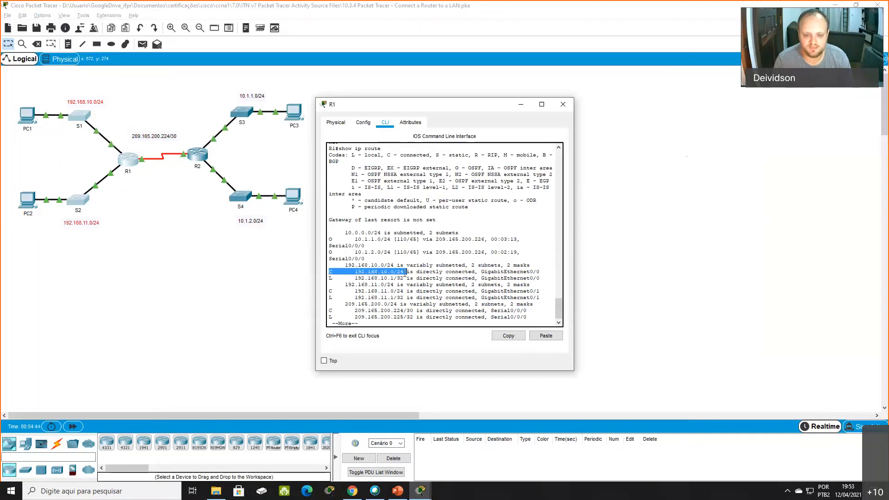
{"action": "left_click_drag", "start_coordinate": [330, 291], "coordinate": [404, 292]}
{"action": "left_click_drag", "start_coordinate": [329, 311], "coordinate": [414, 311]}
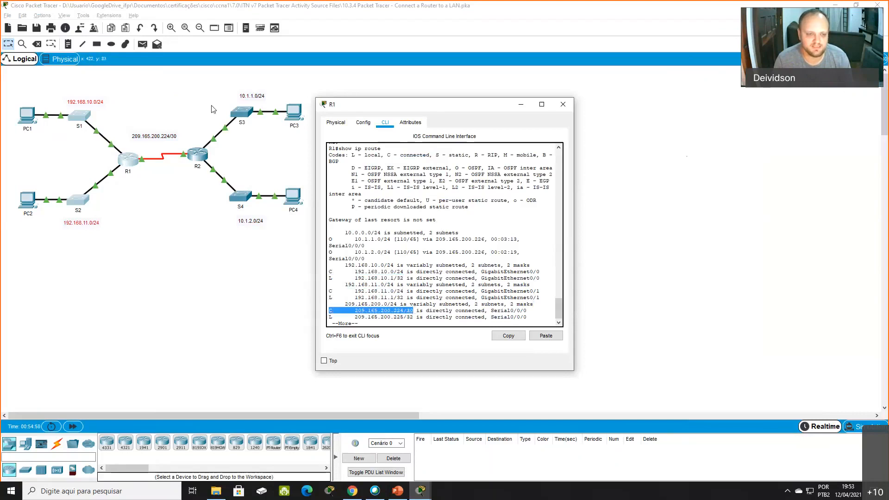
{"action": "left_click_drag", "start_coordinate": [212, 103], "coordinate": [126, 176]}
{"action": "left_click", "coordinate": [140, 187]}
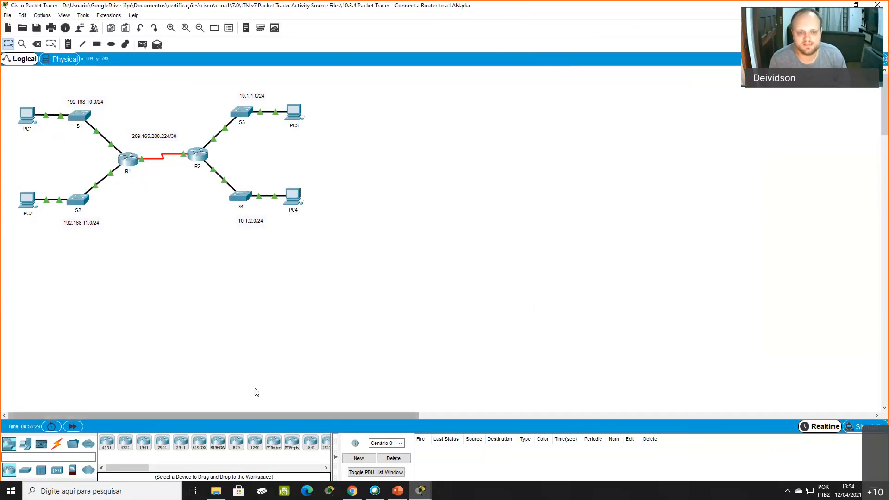
- Open the activity file 10.3.5 Packet Tracer - Troubleshoot Default Gateway Issues.pka from File Explorer and dismiss the user profile dialog
{"action": "left_click", "coordinate": [216, 491]}
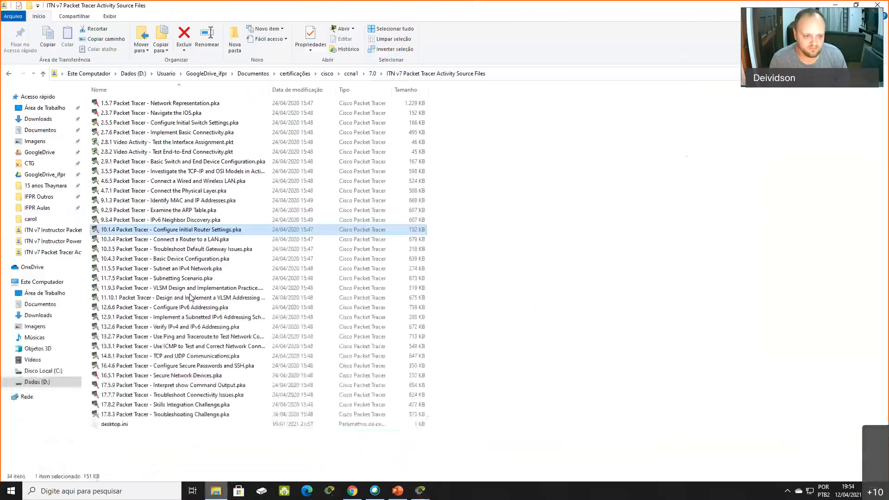
{"action": "left_click", "coordinate": [192, 251]}
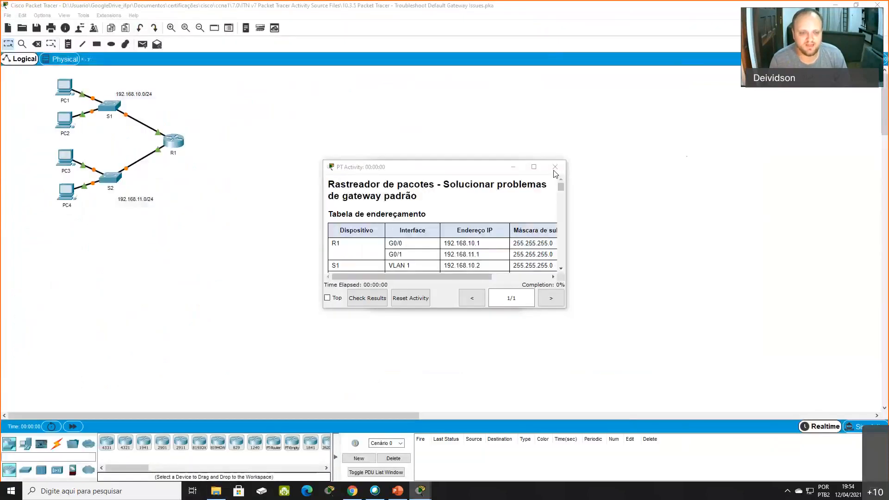
{"action": "left_click", "coordinate": [421, 489]}
{"action": "left_click", "coordinate": [687, 441]}
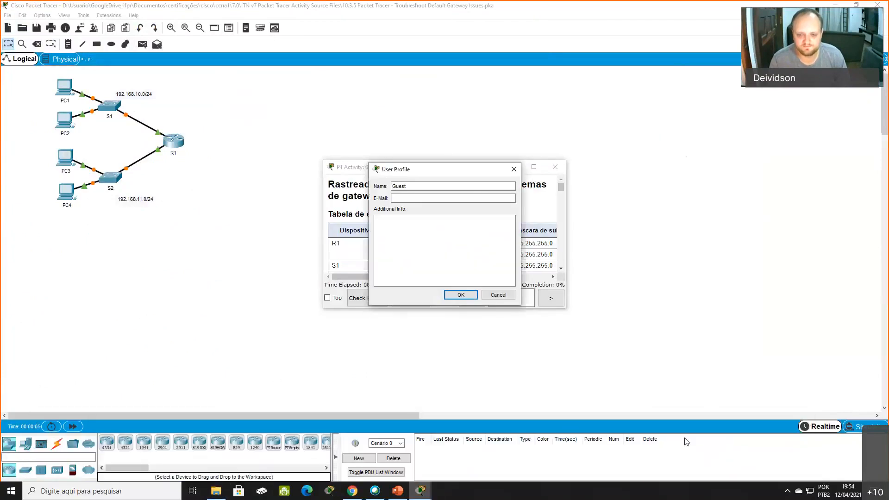
{"action": "left_click", "coordinate": [514, 169]}
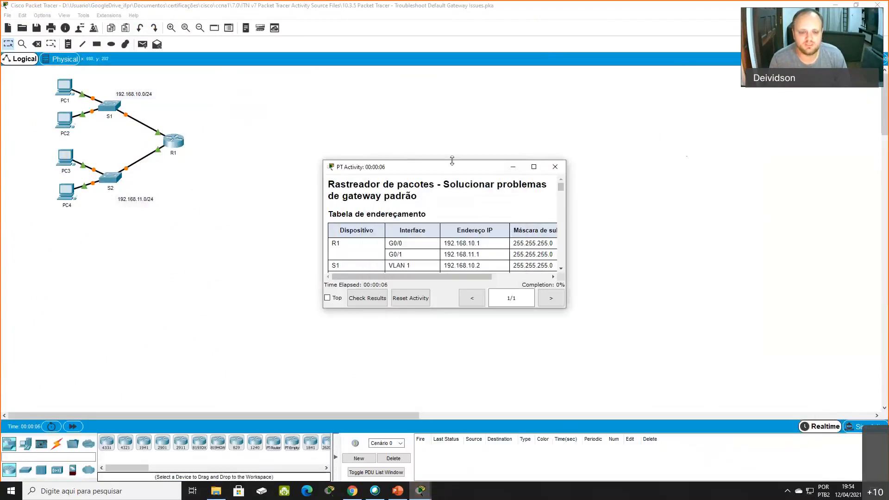
- Keep the activity instructions window always on top, enlarge it slightly and move it clear of the network topology
{"action": "left_click", "coordinate": [336, 297]}
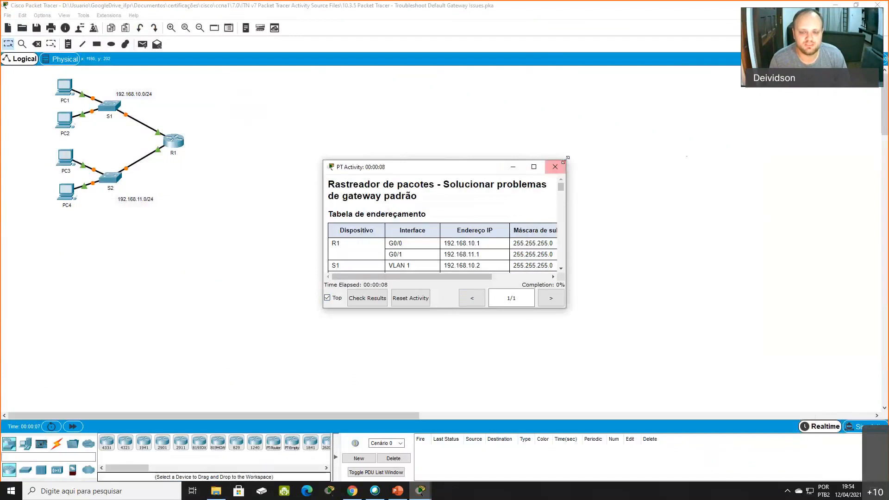
{"action": "left_click_drag", "start_coordinate": [594, 134], "coordinate": [591, 135]}
{"action": "left_click_drag", "start_coordinate": [455, 138], "coordinate": [535, 102]}
{"action": "left_click", "coordinate": [260, 180]}
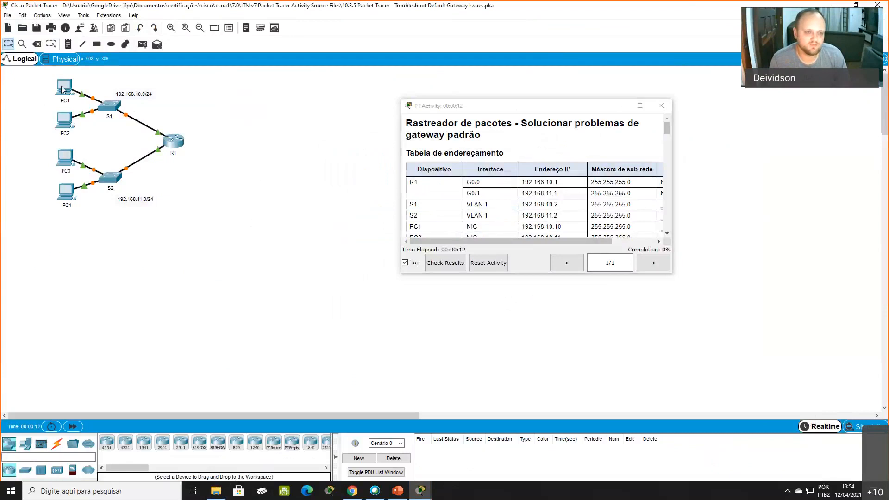
- Inspect the port, IP address and gateway details of PC2 in the topology and dismiss the activity instructions window
{"action": "mouse_move", "coordinate": [62, 89]}
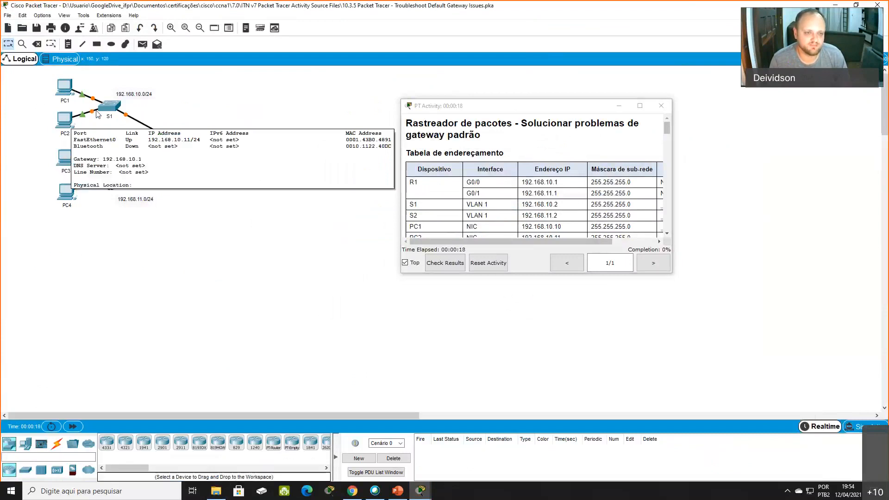
{"action": "left_click_drag", "start_coordinate": [172, 85], "coordinate": [141, 99]}
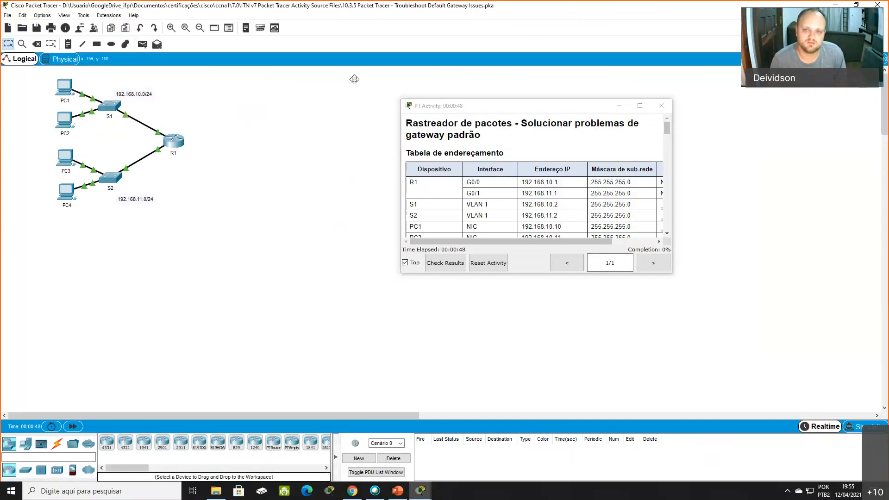
{"action": "left_click", "coordinate": [504, 112]}
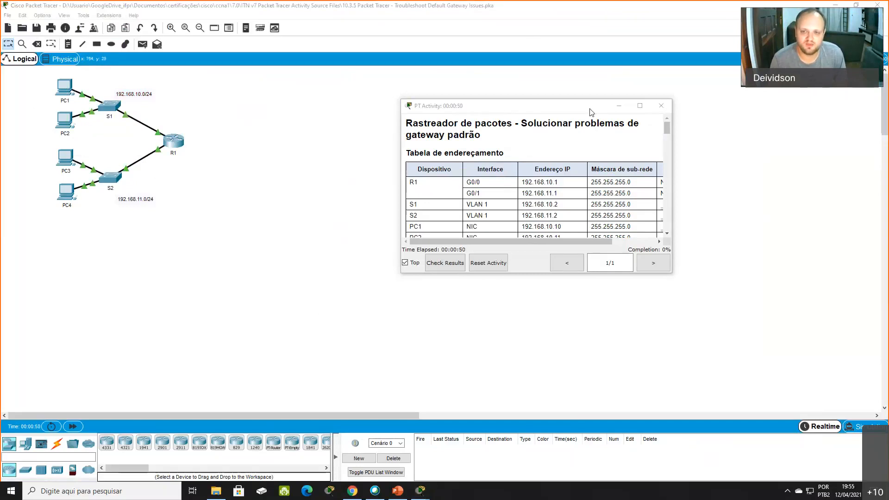
{"action": "left_click", "coordinate": [650, 109]}
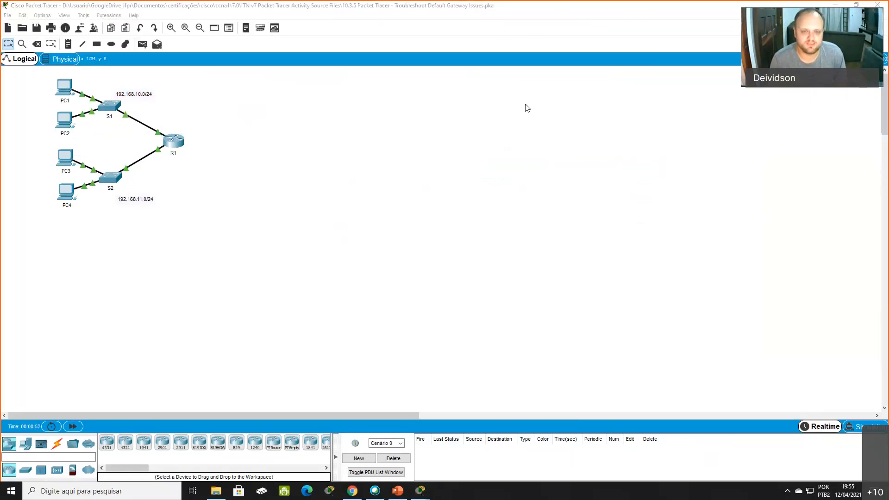